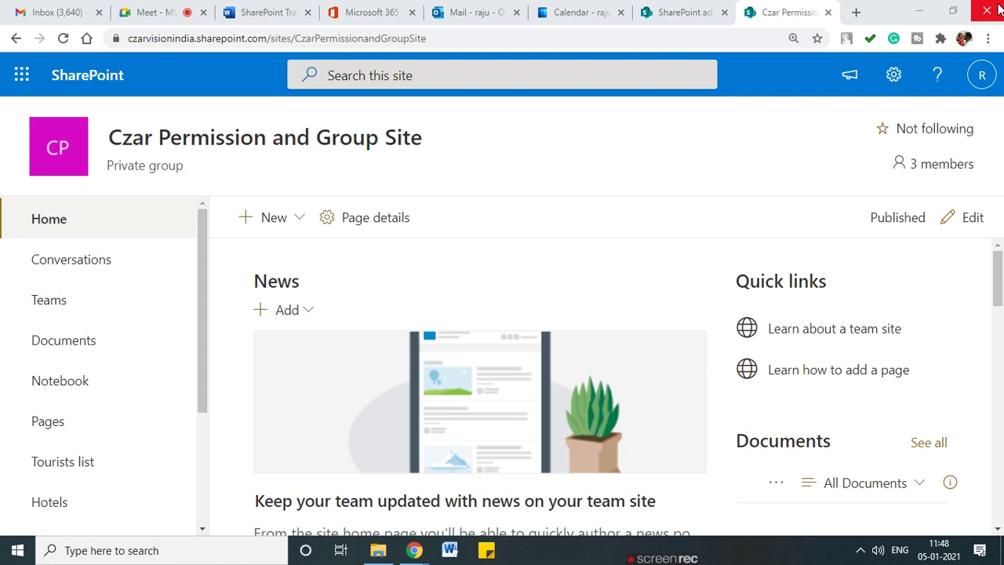
Step: Open the Hotels list of the Czar Permission and Group Site and view its columns
scroll(209, 230, "down", 2)
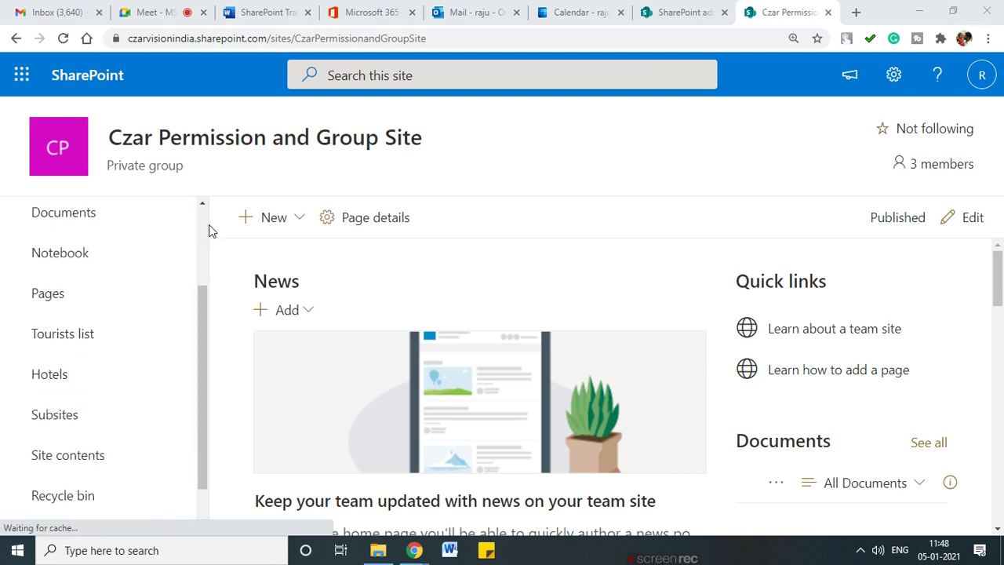
scroll(209, 230, "down", 1)
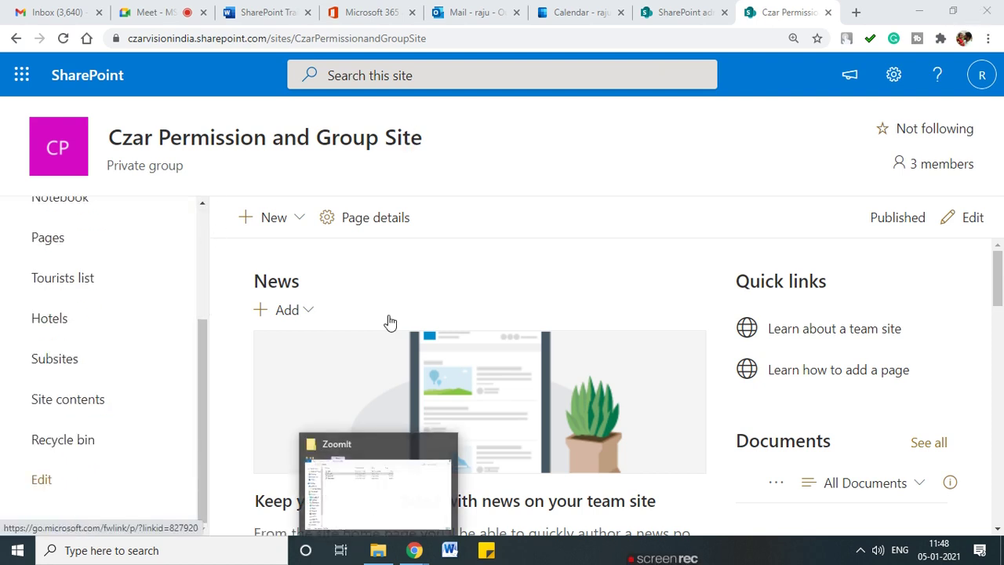
left_click(79, 326)
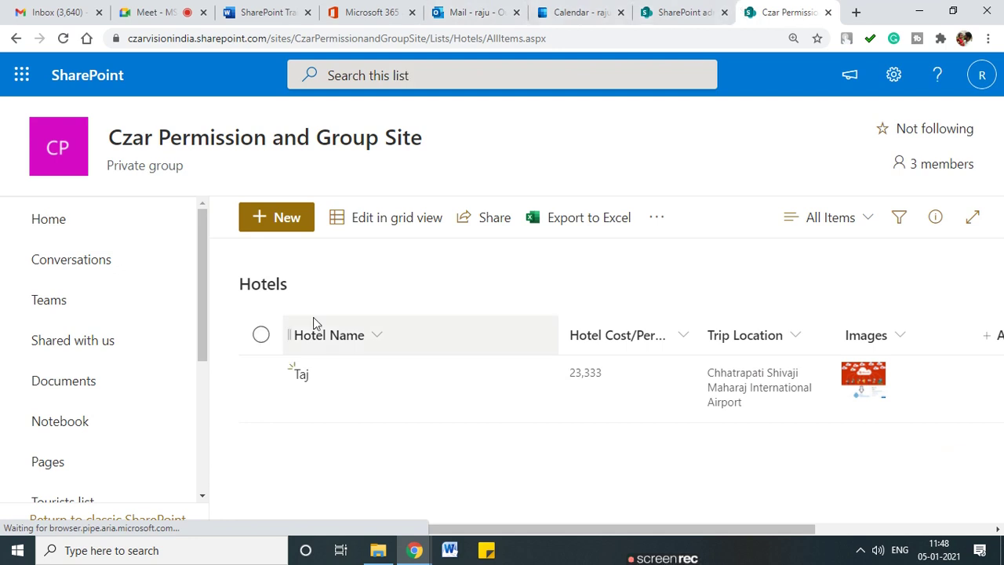
left_click_drag(615, 538, 336, 524)
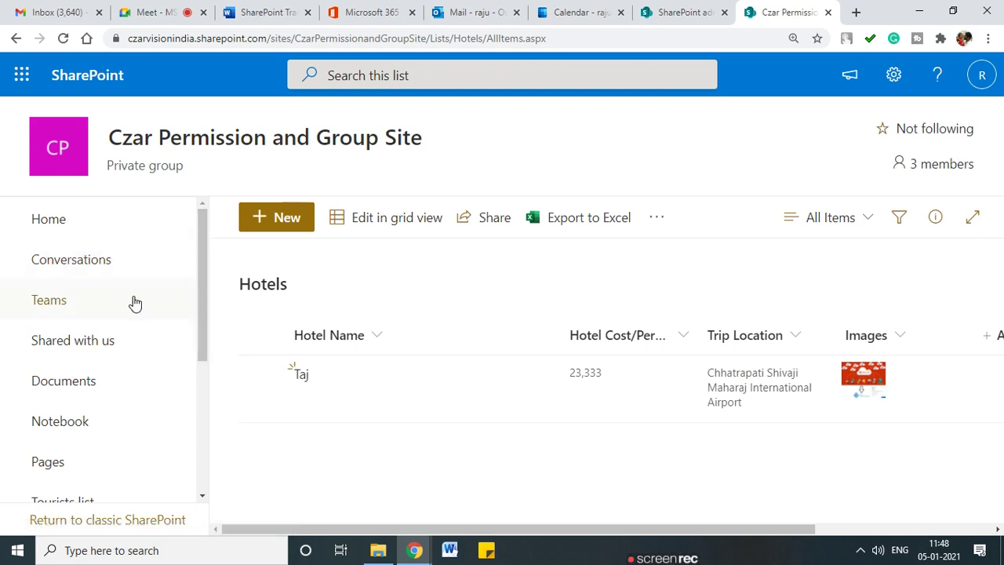
Step: Open the Documents library from the site navigation
scroll(87, 365, "down", 1)
scroll(89, 361, "down", 1)
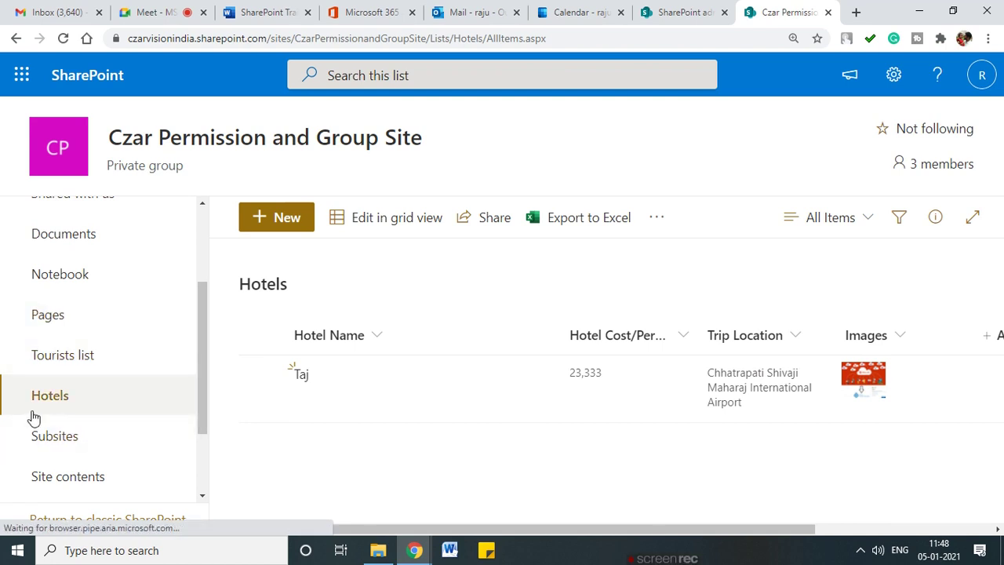
scroll(40, 400, "up", 1)
mouse_move(59, 322)
left_mouse_down()
mouse_move(121, 312)
mouse_move(36, 282)
mouse_move(16, 318)
mouse_move(52, 318)
left_mouse_up()
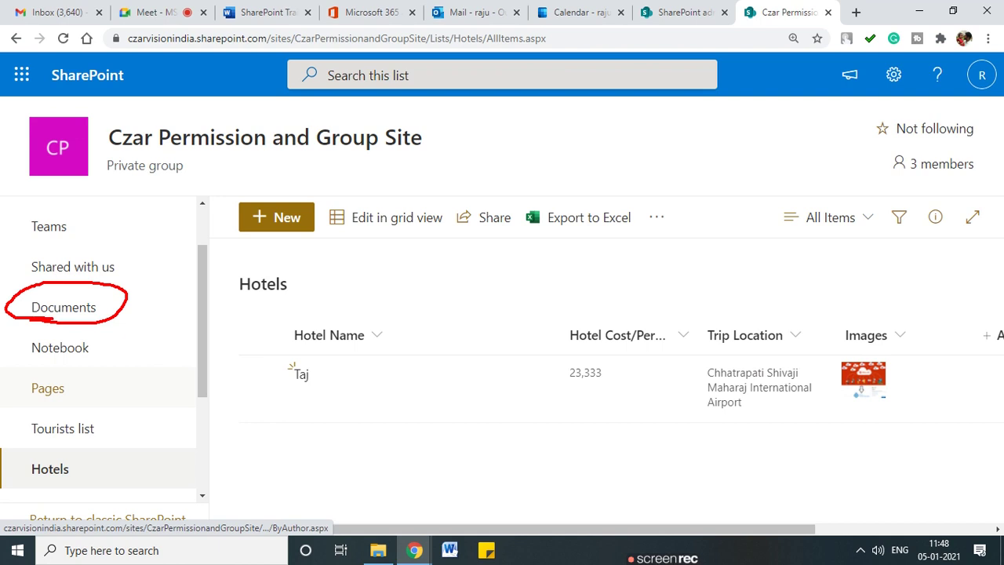
left_click(58, 311)
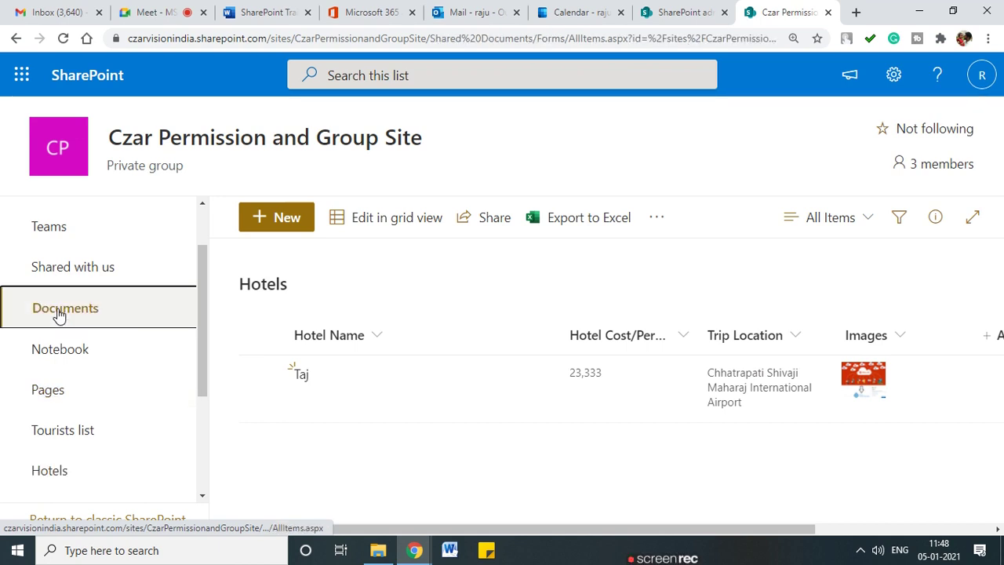
Step: Open the library settings for Documents and display the permissions for this document library
left_click(891, 76)
left_click(741, 266)
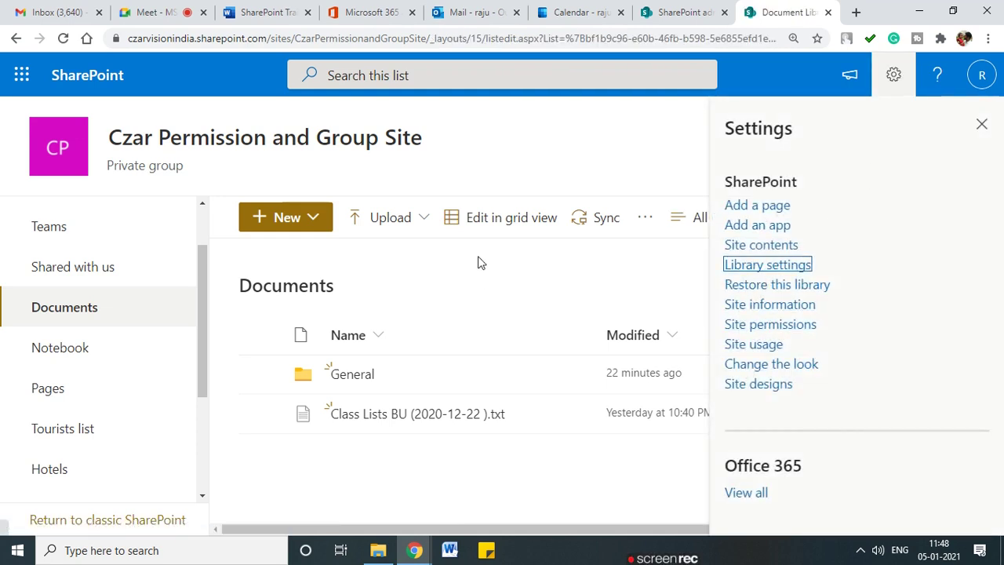
scroll(327, 255, "down", 3)
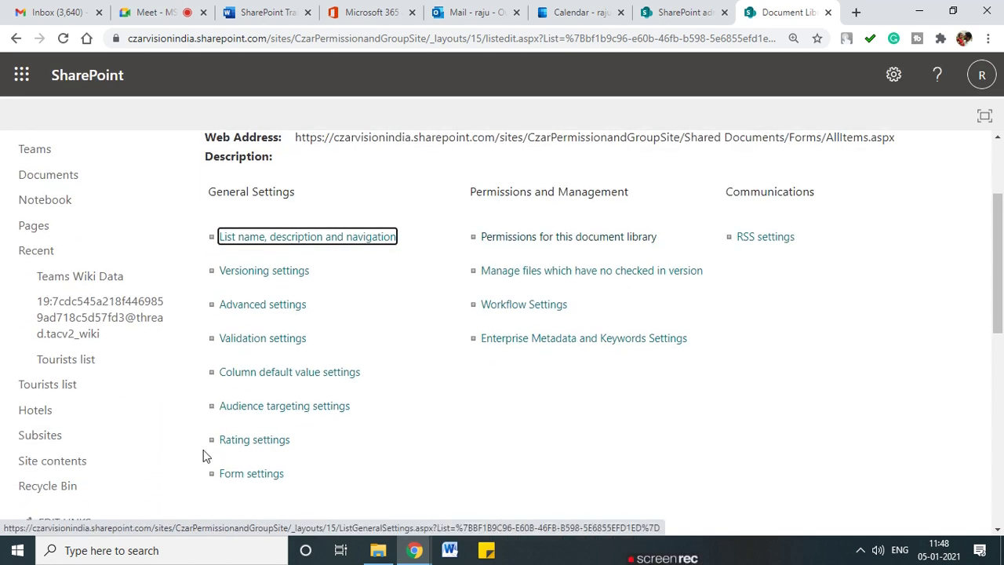
left_click(584, 239)
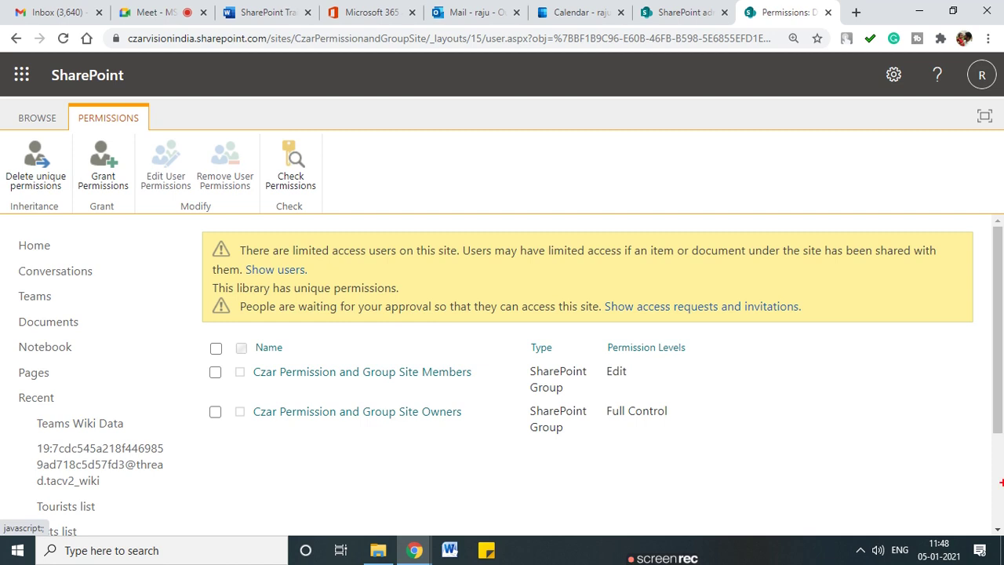
mouse_move(58, 132)
left_mouse_down()
mouse_move(1, 195)
mouse_move(48, 202)
mouse_move(68, 132)
left_mouse_up()
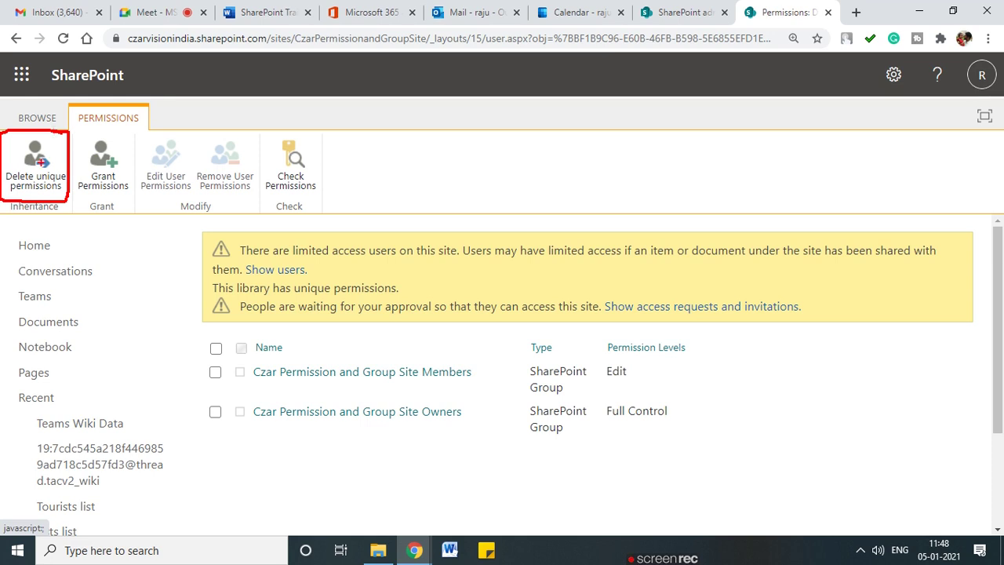
left_click_drag(37, 202, 37, 261)
left_click_drag(36, 202, 60, 229)
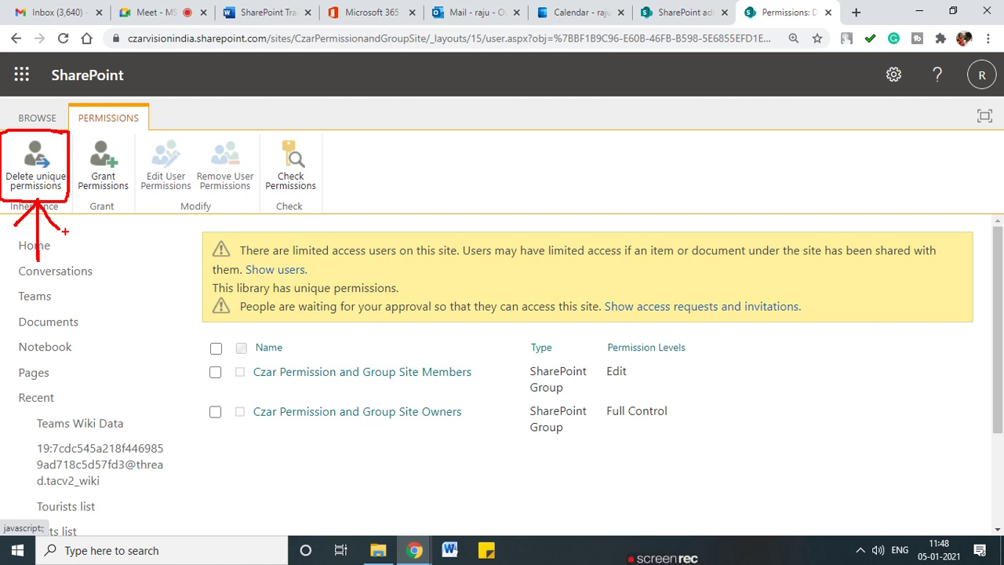
key("Escape")
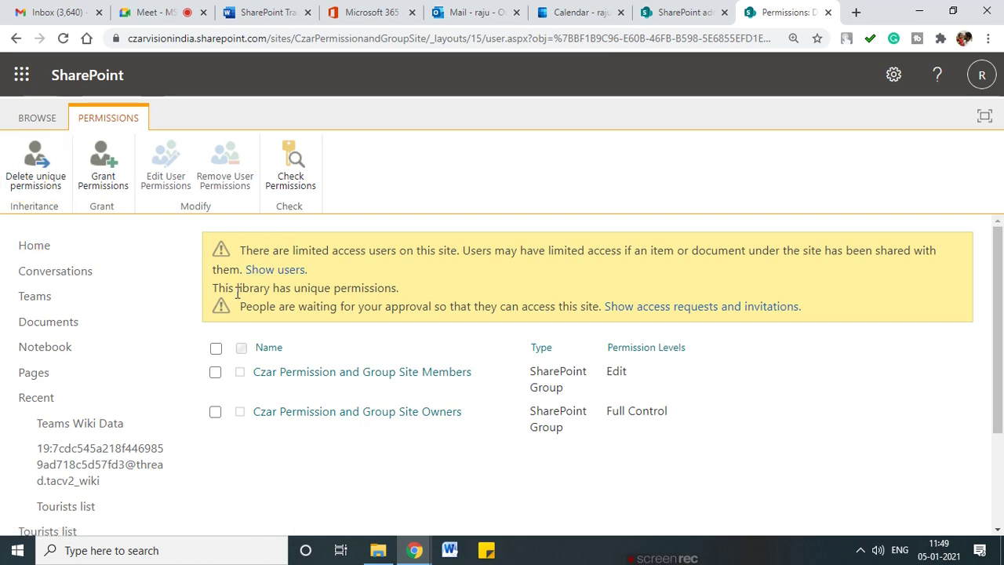
mouse_move(256, 284)
left_mouse_down()
mouse_move(202, 289)
mouse_move(409, 296)
mouse_move(270, 283)
left_mouse_up()
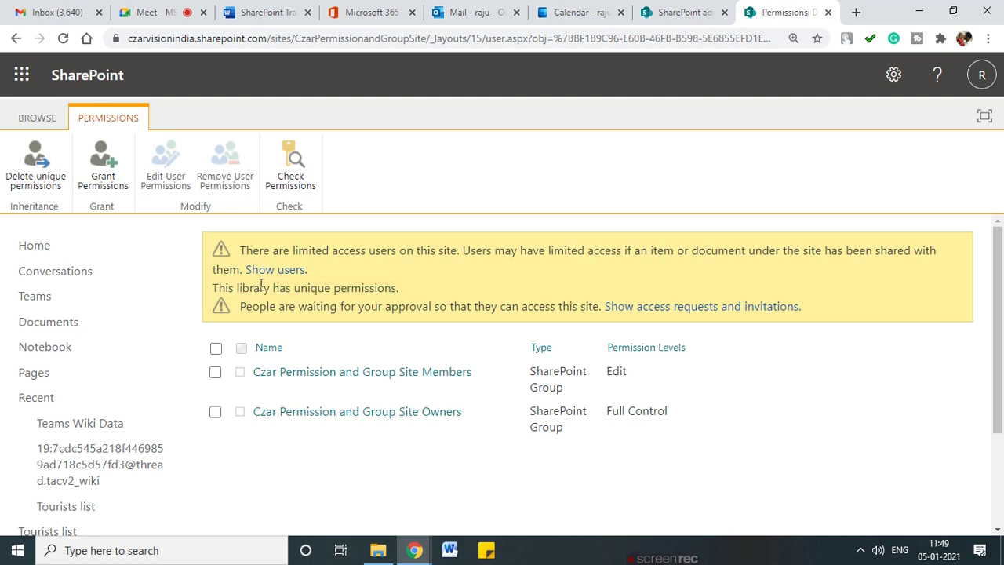
Step: Switch to the desktop and open the Untitled image in Photos to view the SharePoint hierarchy diagram
key("super+d")
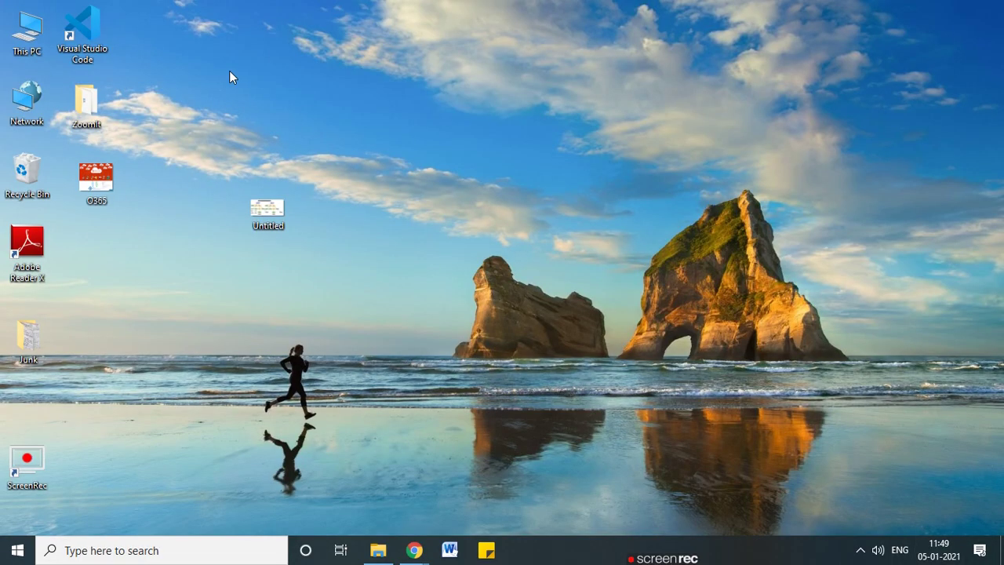
double_click(276, 208)
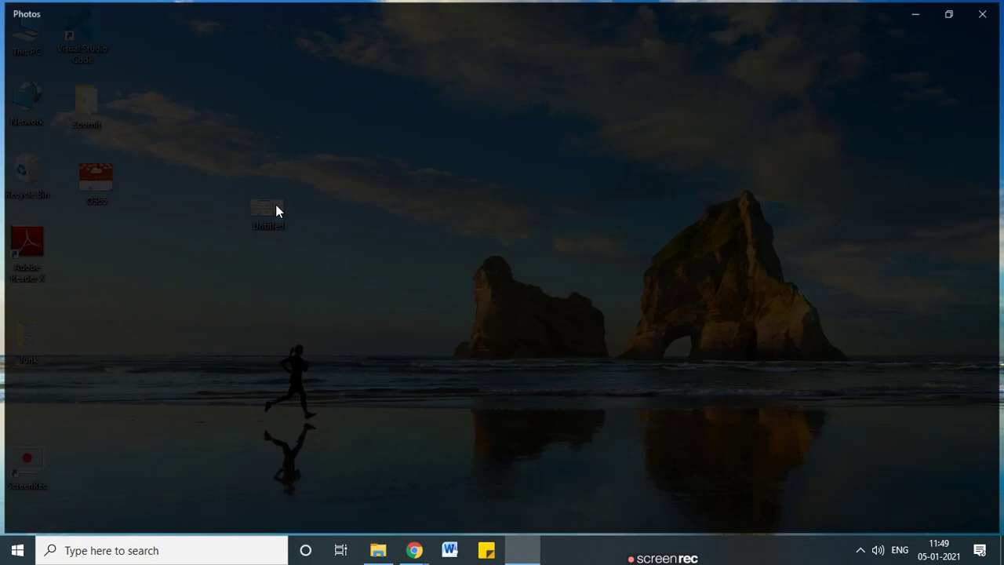
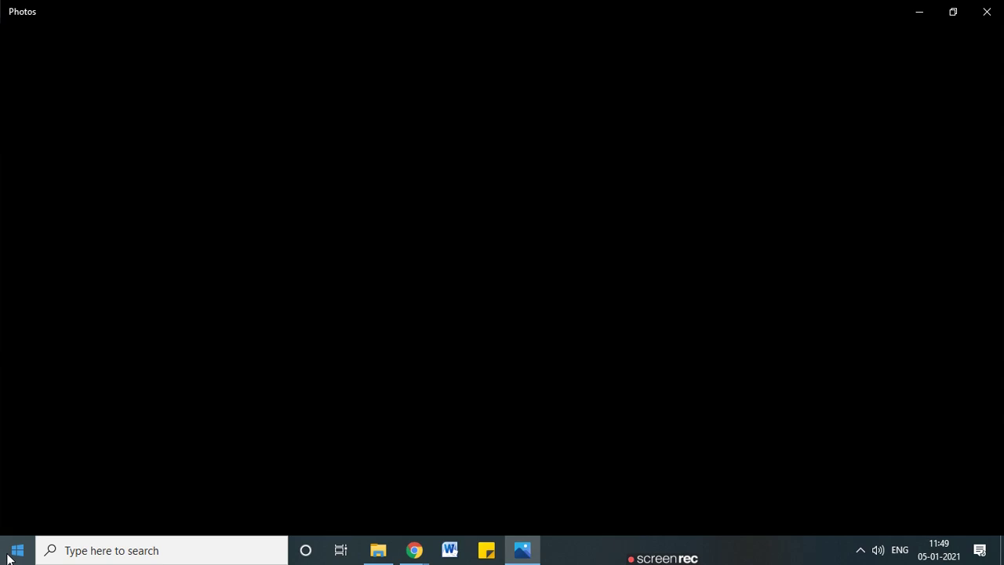
left_click(522, 550)
left_click(522, 549)
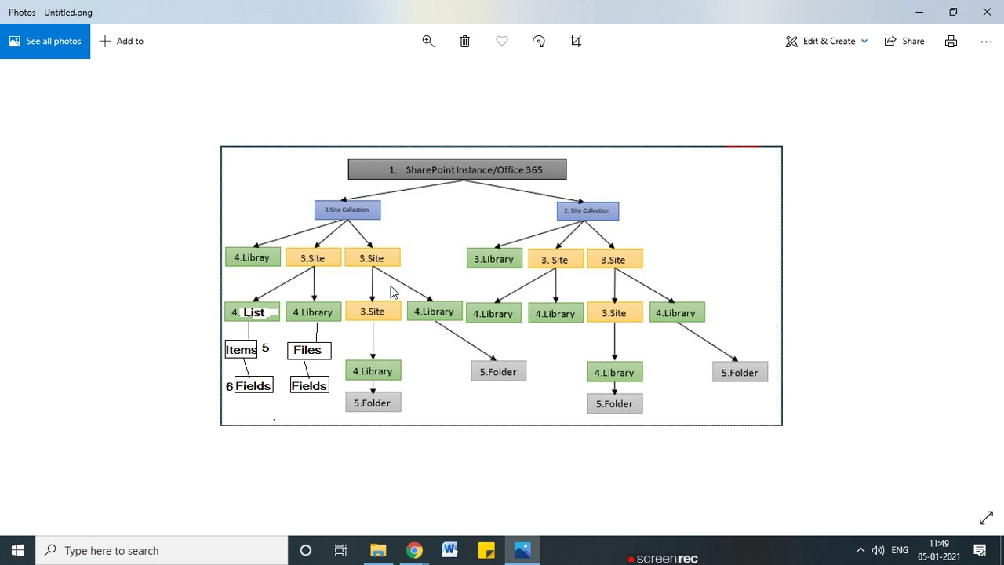
mouse_move(333, 298)
left_mouse_down()
mouse_move(310, 296)
mouse_move(288, 323)
mouse_move(337, 299)
left_mouse_up()
mouse_move(266, 236)
left_mouse_down()
mouse_move(211, 264)
mouse_move(284, 256)
mouse_move(249, 236)
left_mouse_up()
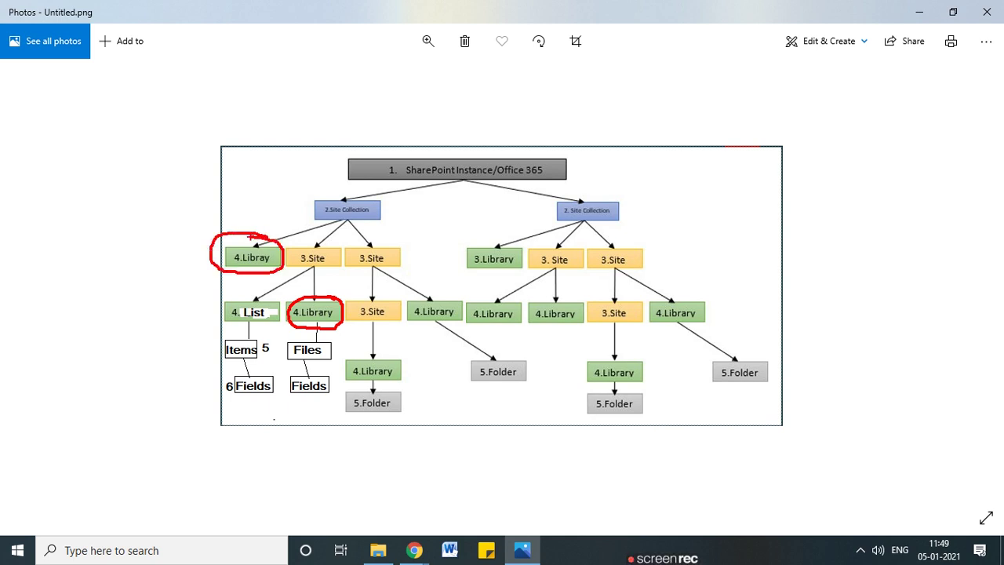
mouse_move(281, 304)
left_mouse_down()
mouse_move(241, 300)
mouse_move(266, 325)
left_mouse_up()
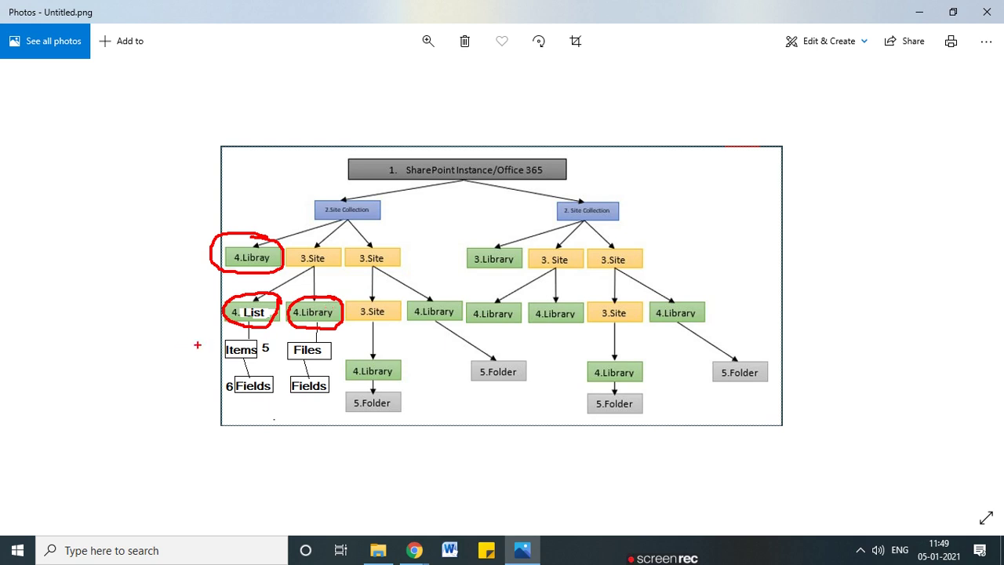
mouse_move(235, 326)
left_mouse_down()
mouse_move(196, 360)
mouse_move(264, 346)
left_mouse_up()
left_click_drag(261, 342, 272, 347)
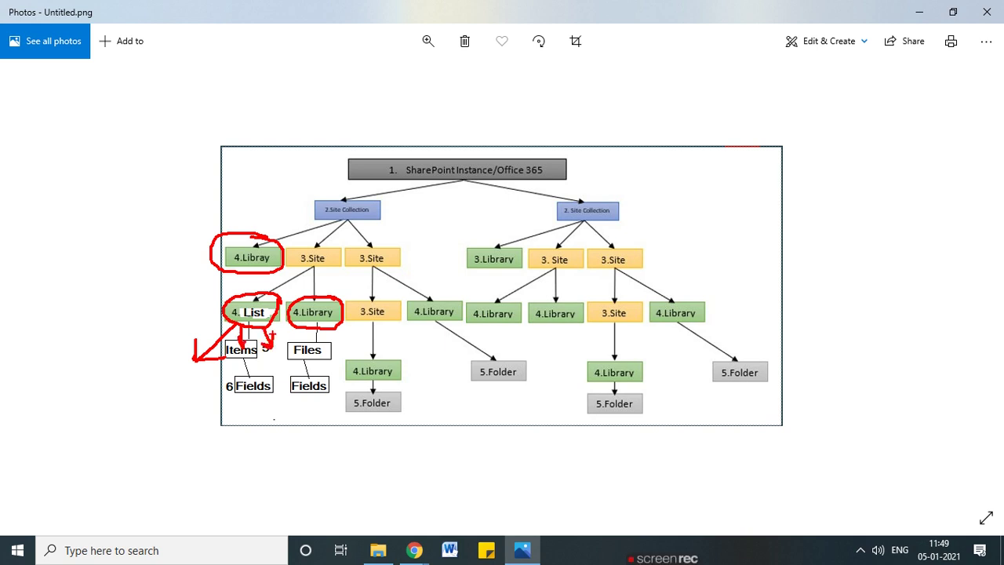
mouse_move(171, 357)
left_mouse_down()
mouse_move(185, 374)
mouse_move(293, 370)
mouse_move(278, 376)
left_mouse_up()
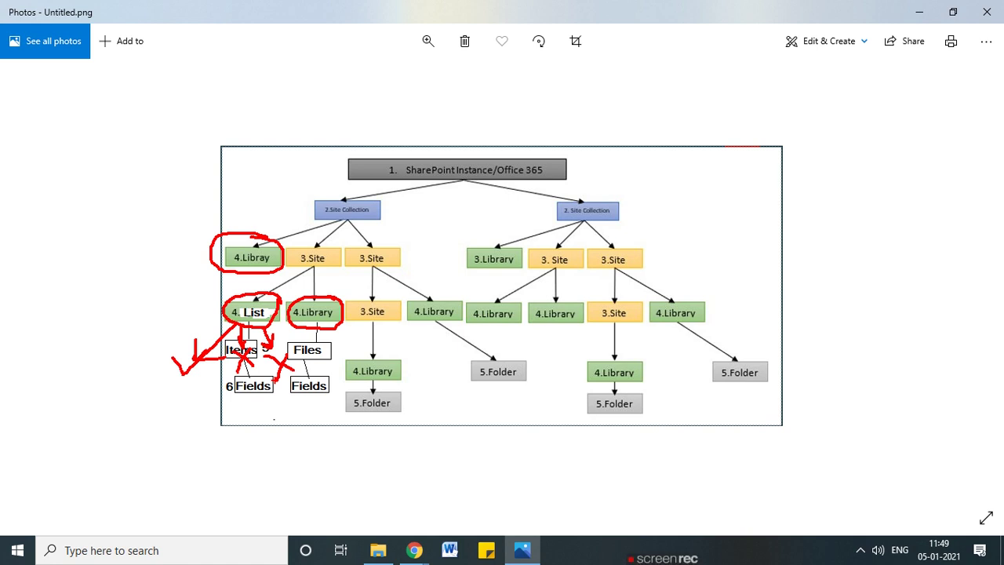
key("Escape")
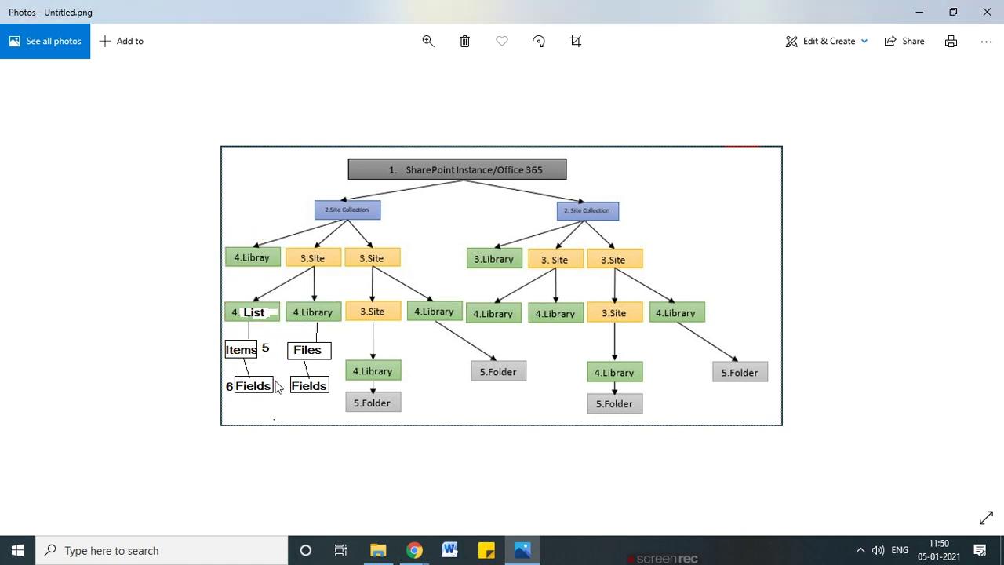
Step: Switch back to Chrome and open the Hotels list from the site navigation
key("alt+Tab")
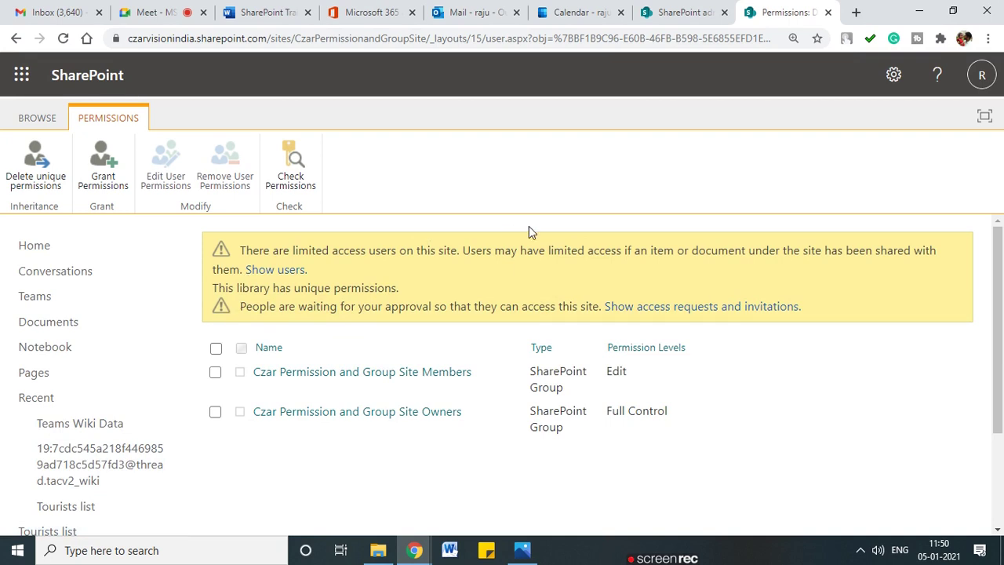
scroll(55, 337, "down", 2)
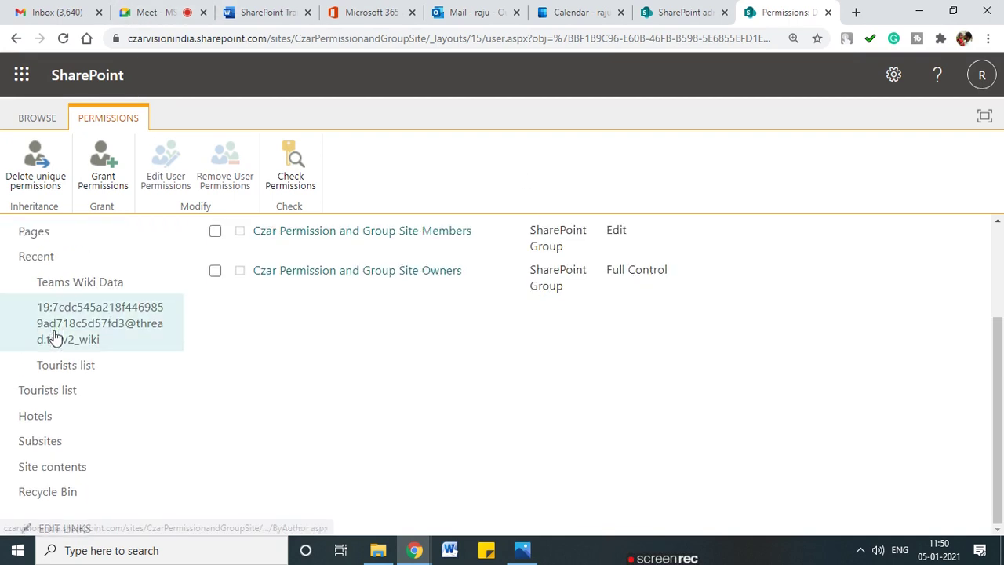
left_click(37, 416)
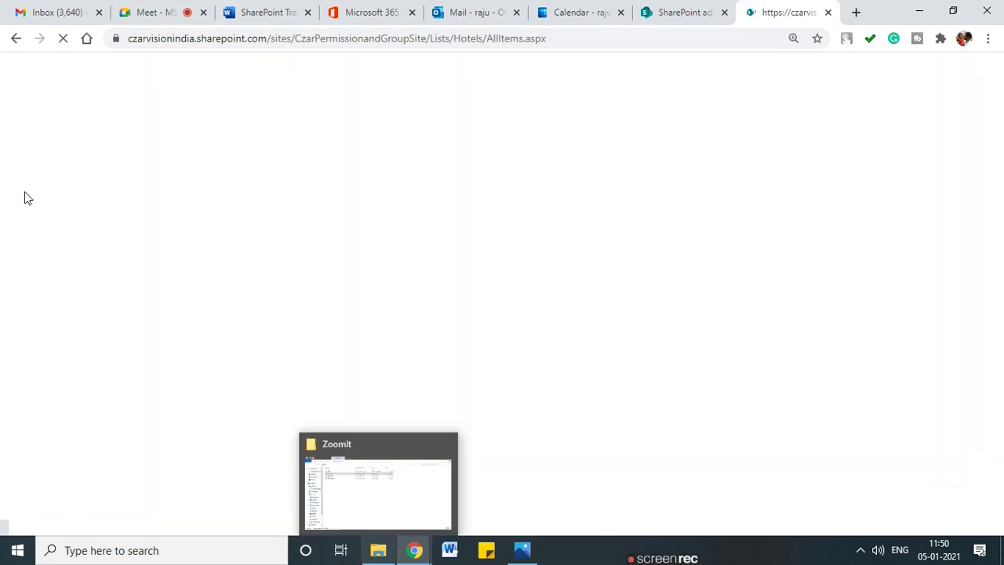
left_click_drag(428, 38, 0, 37)
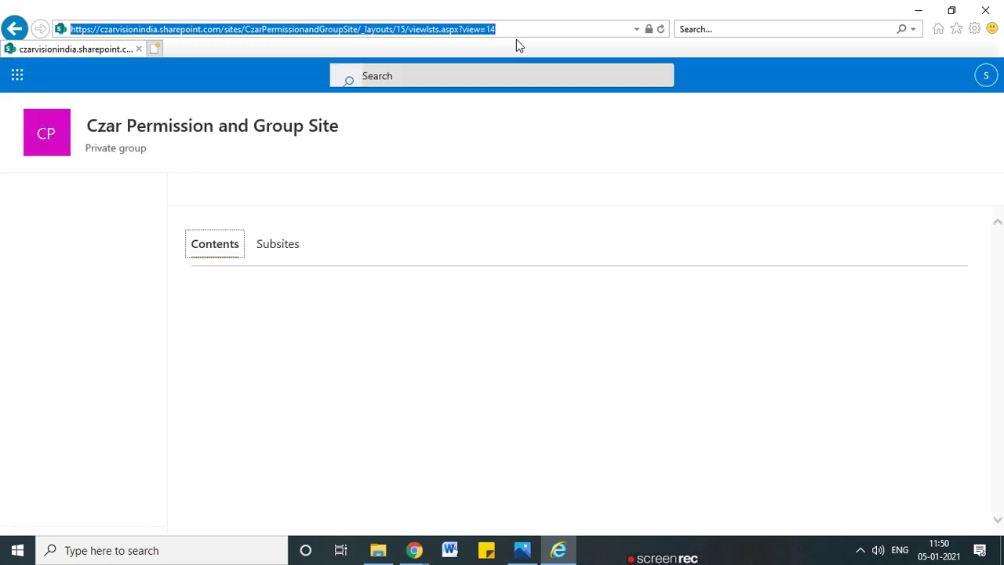
type("https://czarvisionindia.sharepoint.com/sites/CzarPermissionandGroupSite")
key("Return")
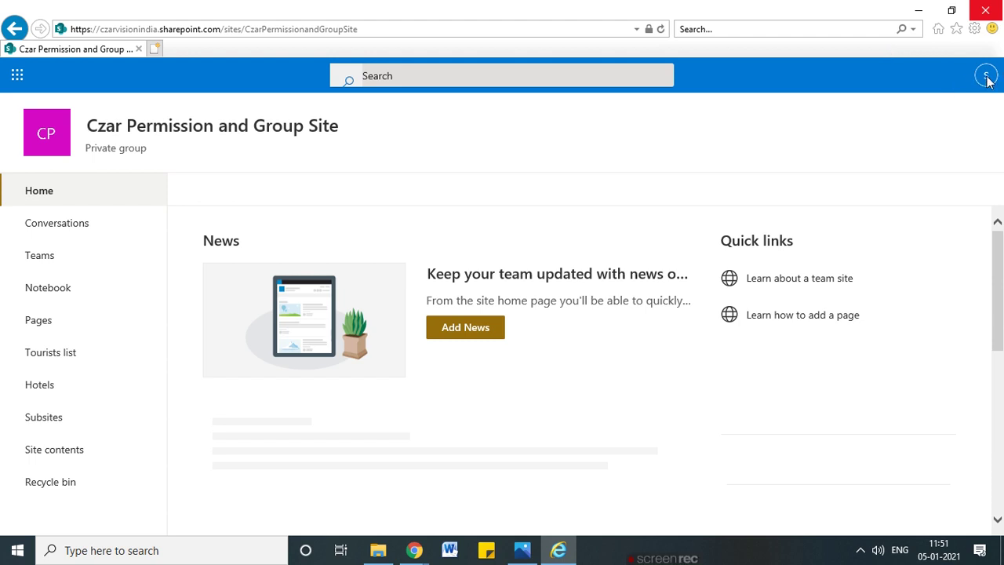
left_click(426, 33)
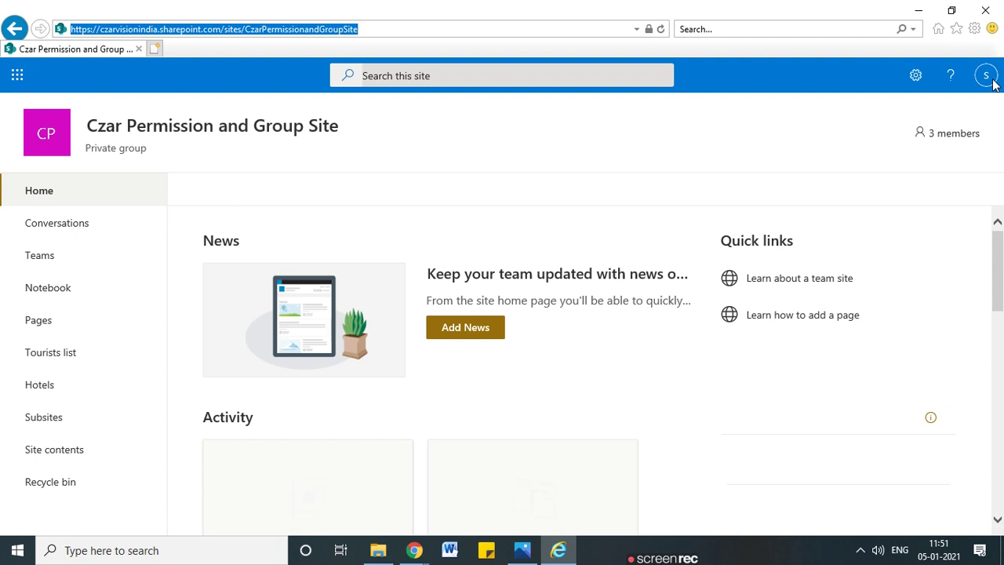
left_click(837, 136)
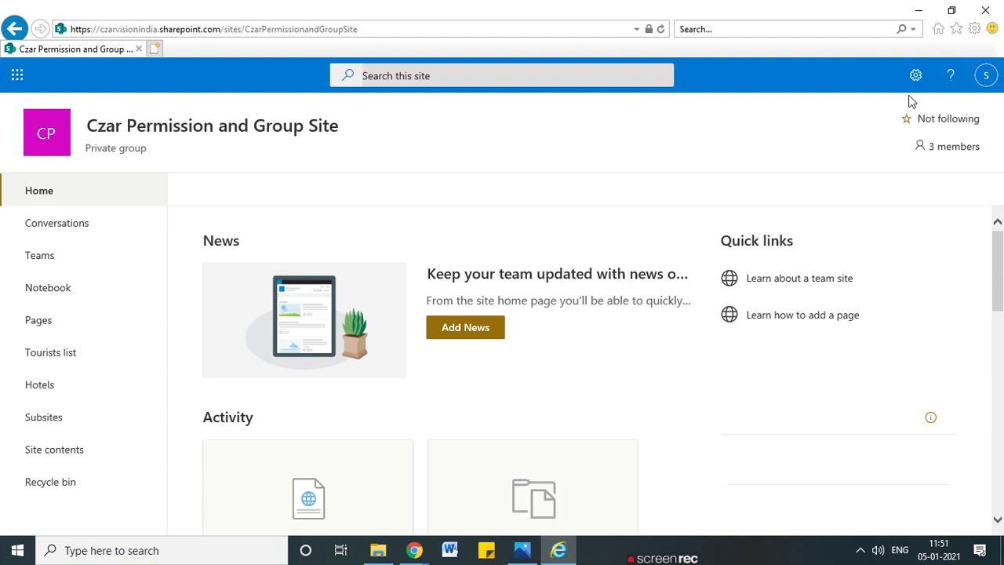
Step: Check which account is signed in to the site in Internet Explorer, then close the account details
left_click(985, 79)
left_click(985, 78)
left_click(985, 78)
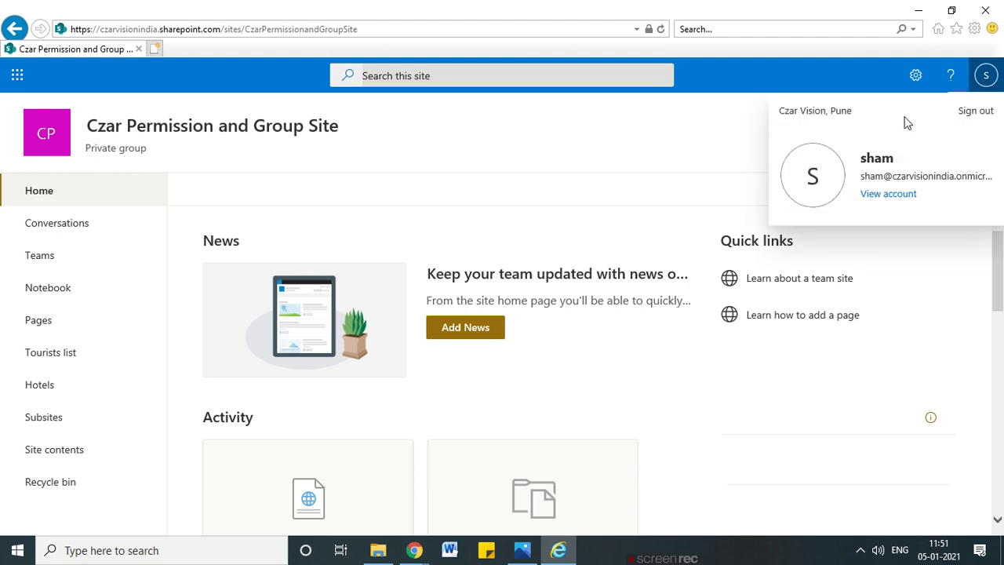
left_click(596, 134)
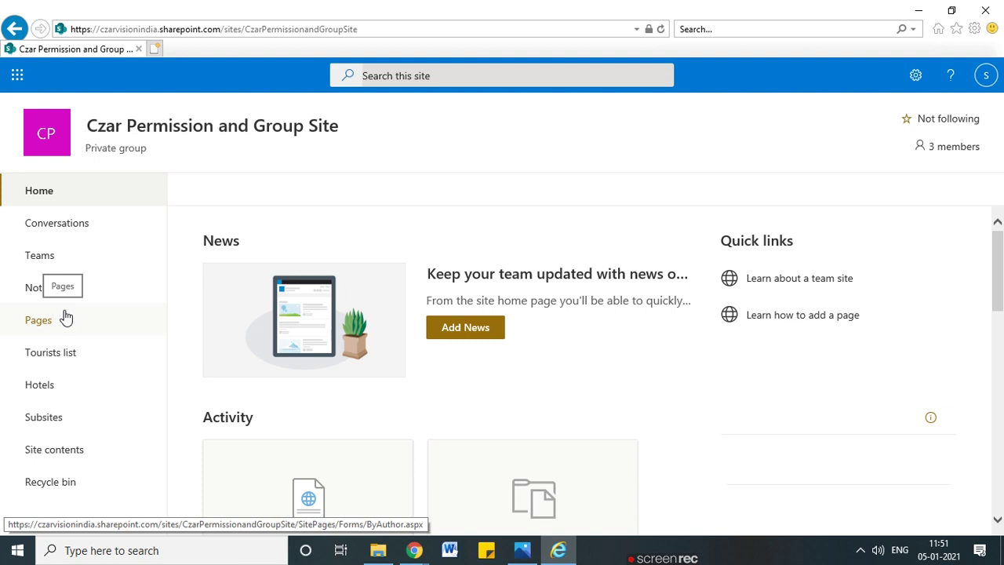
Step: Switch back to Chrome and open the list settings of the Hotels list
key("alt+Tab")
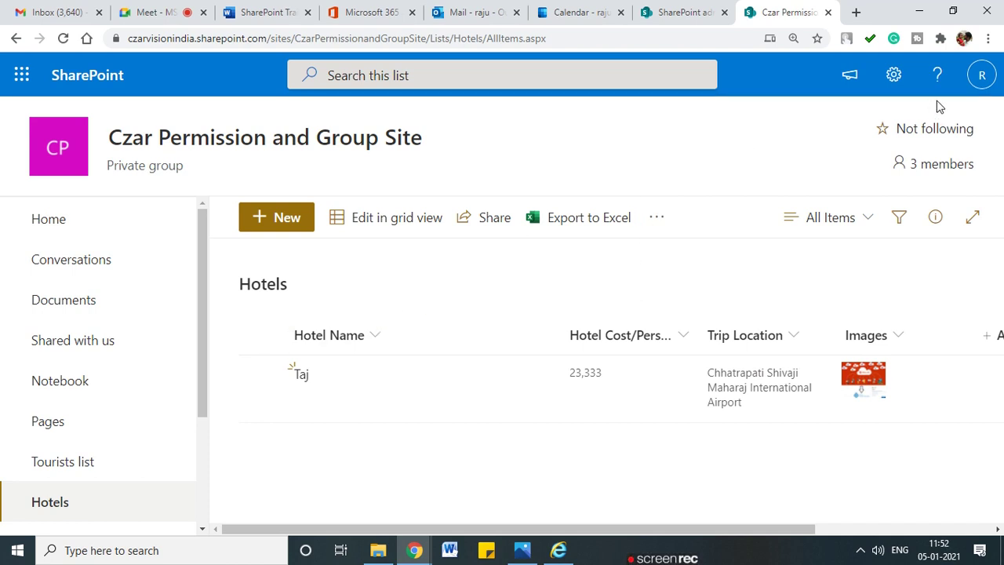
left_click(894, 76)
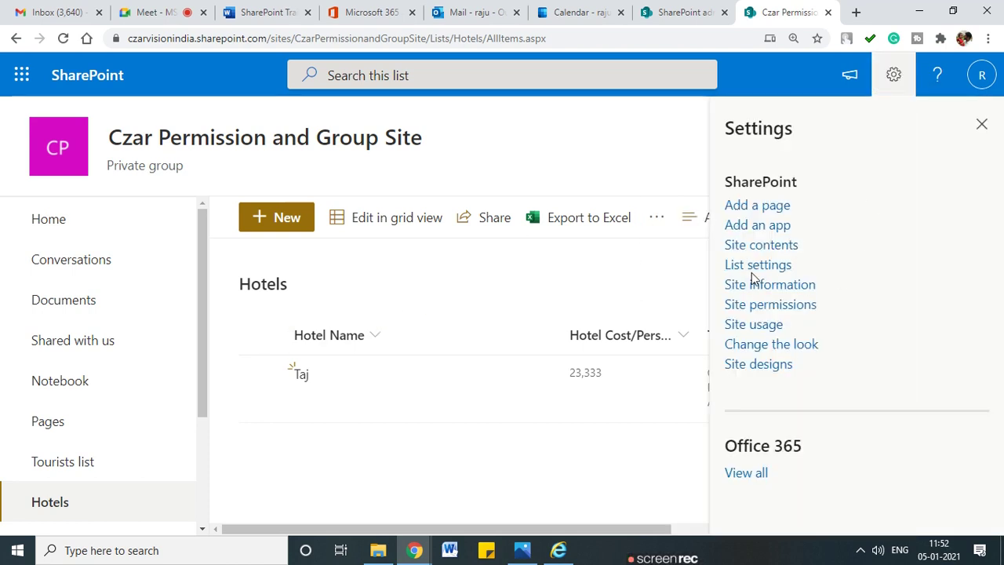
left_click(753, 269)
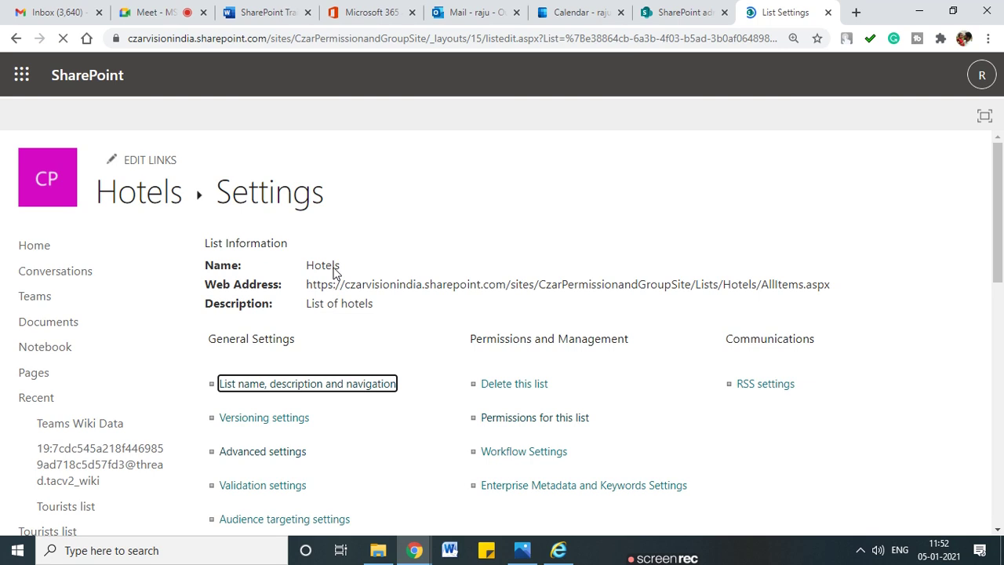
Step: Open the Hotels list's permissions, check the permission levels of the Account Manger user, and close the check
scroll(431, 270, "down", 2)
left_click(527, 270)
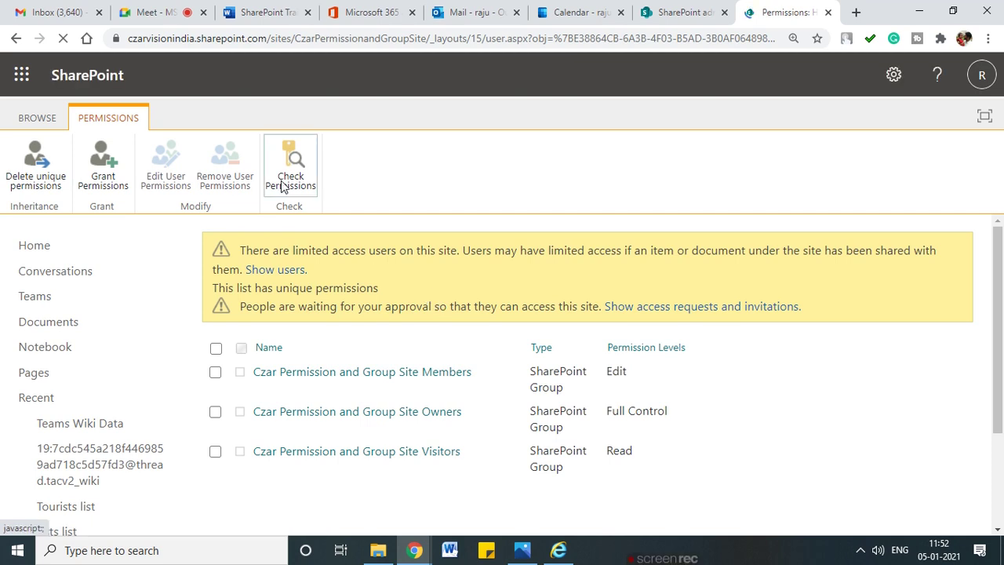
left_click(283, 186)
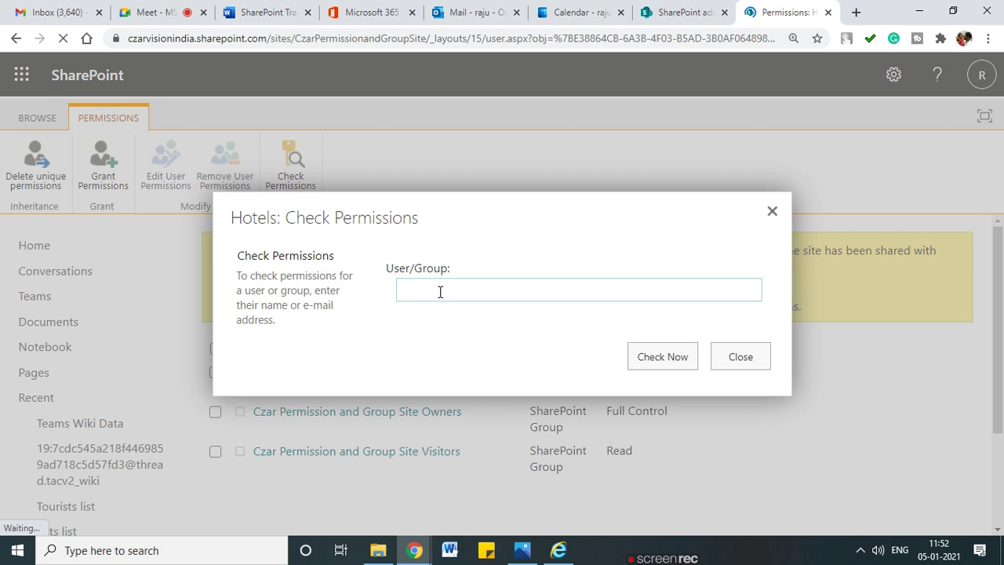
type("sham")
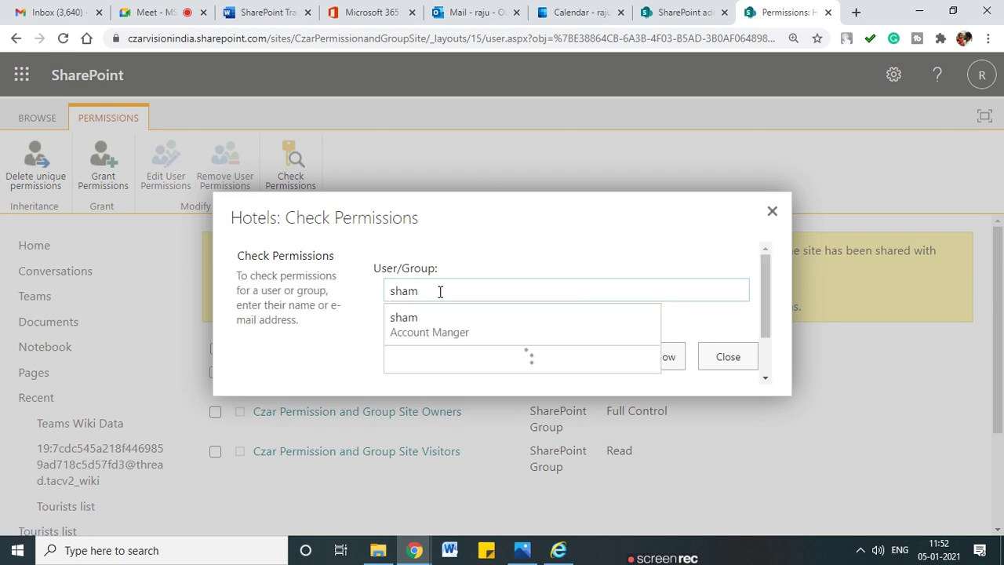
left_click(442, 330)
left_click(647, 357)
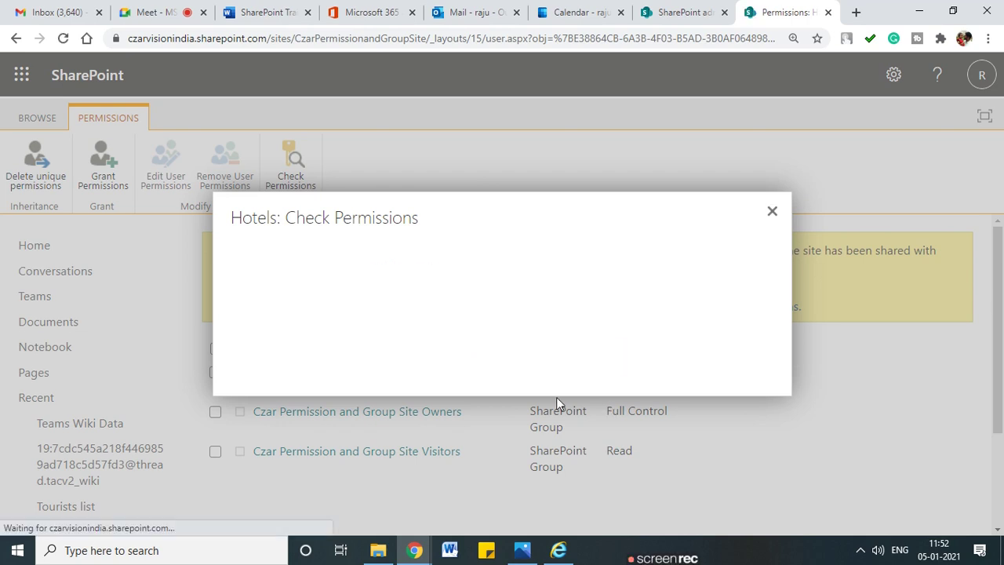
left_click(374, 382)
left_click_drag(374, 382, 615, 384)
left_click(467, 384)
left_click(771, 189)
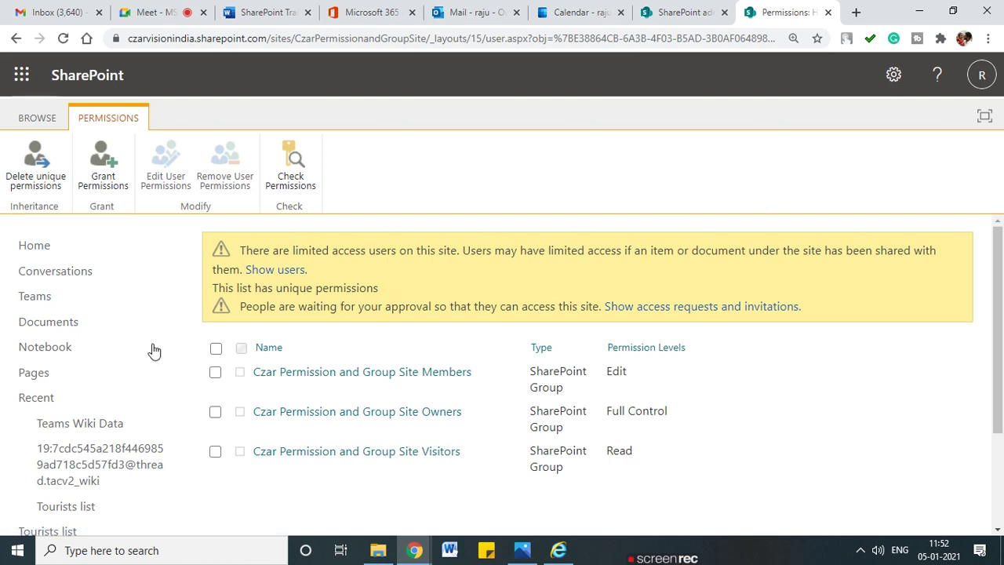
Step: Open the Documents library from the site navigation
left_click(59, 328)
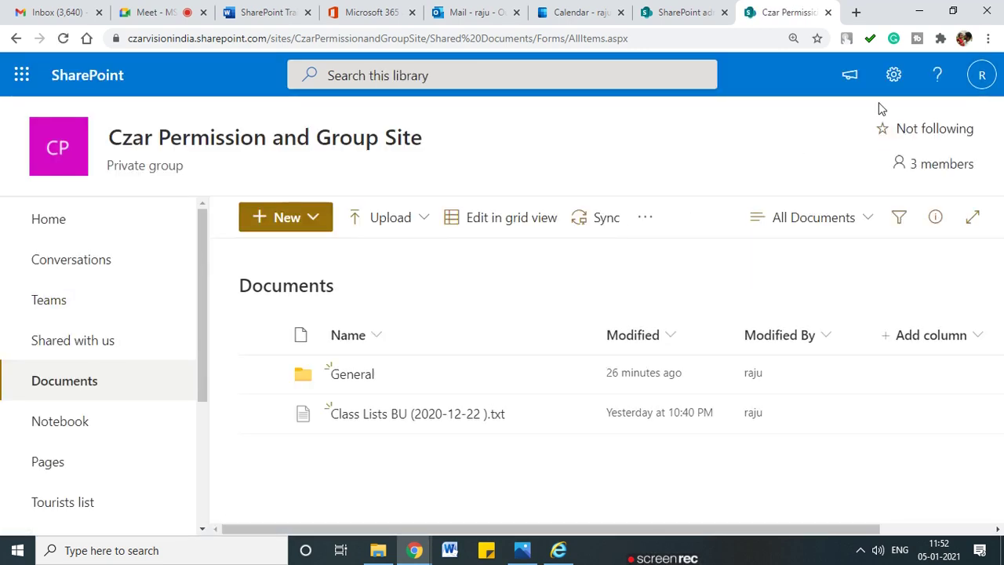
left_click(890, 84)
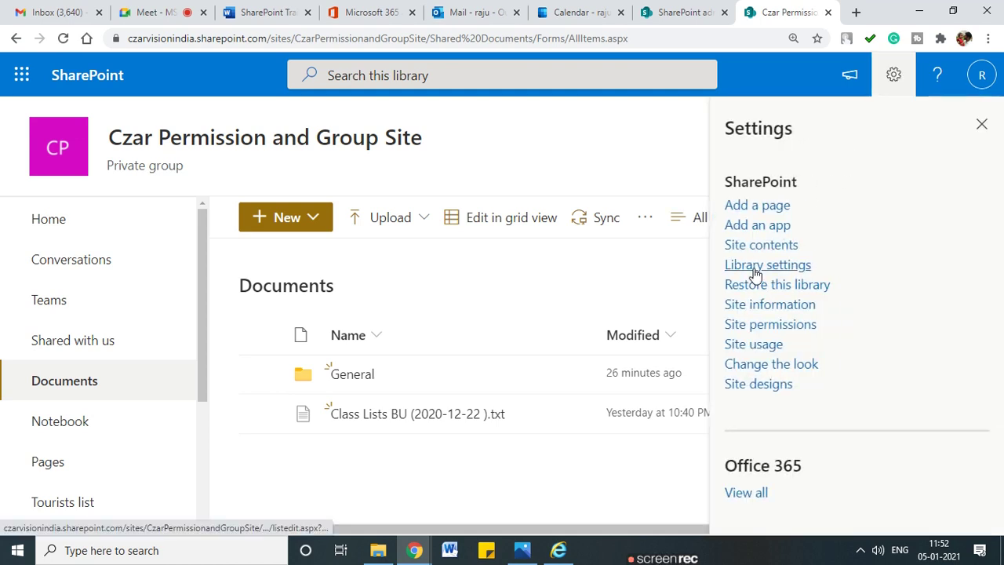
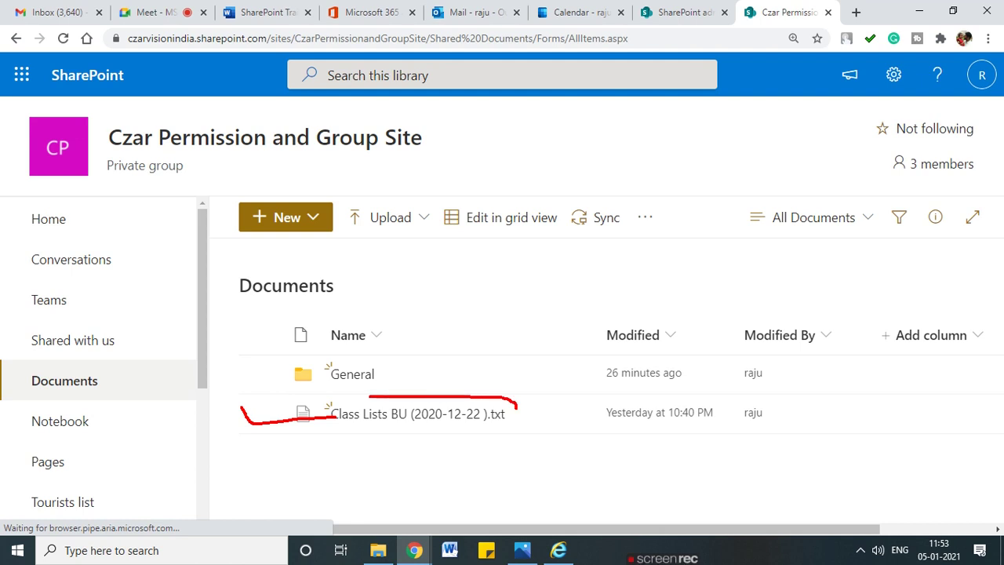
left_click_drag(233, 365, 298, 355)
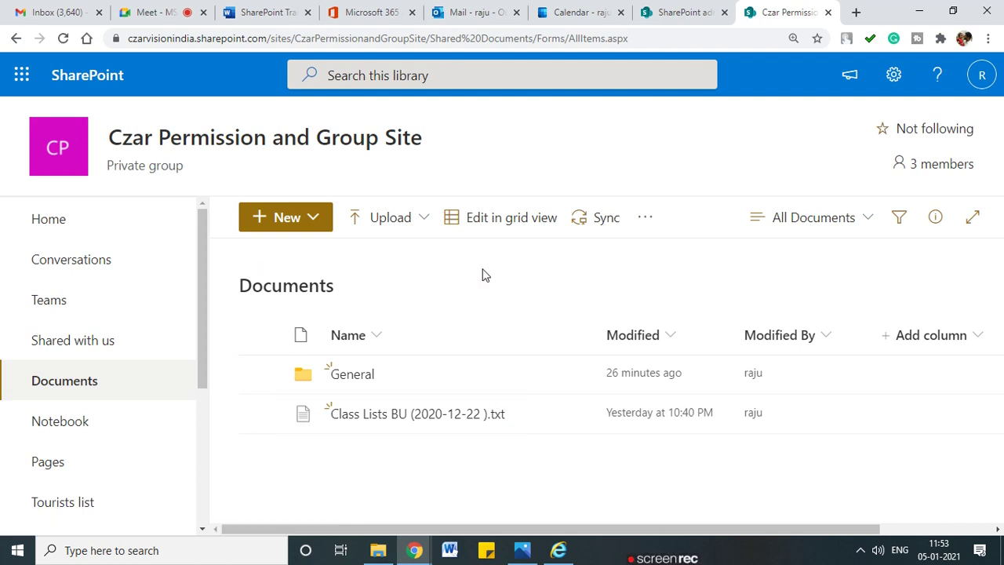
Step: Create a new Word document in the Documents library and return to the library's browser tab
left_click(319, 226)
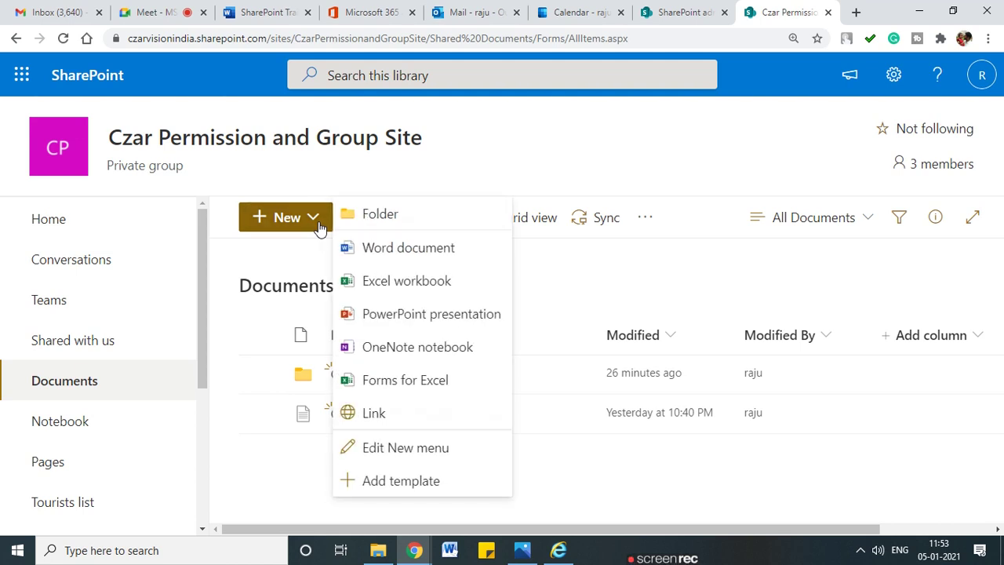
left_click(413, 247)
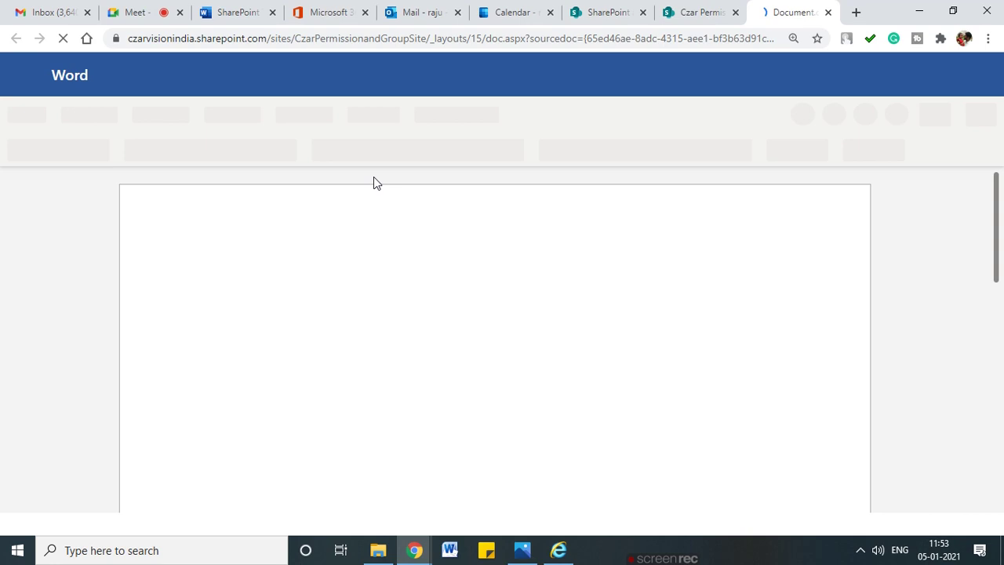
left_click(690, 12)
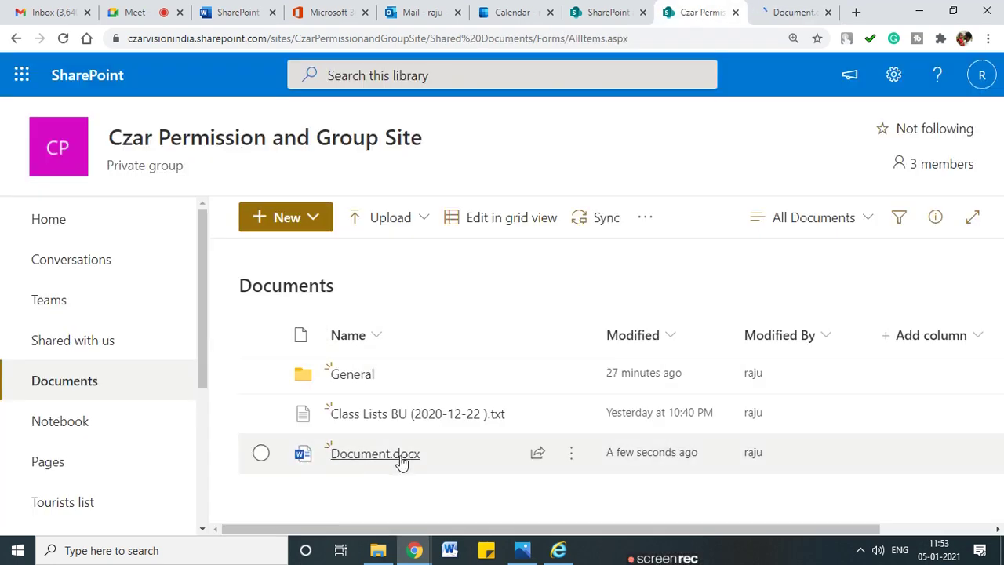
left_click(794, 11)
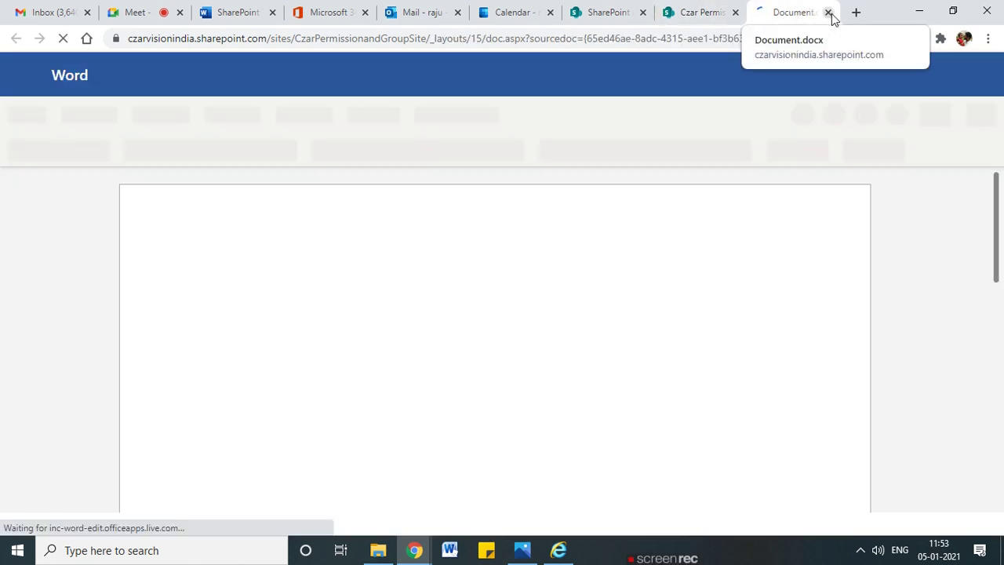
left_click(698, 12)
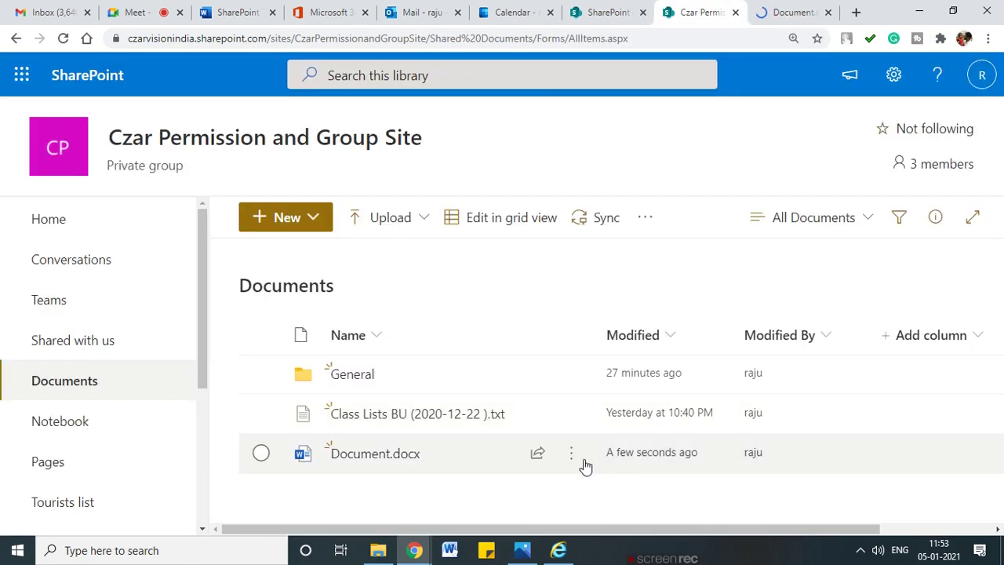
Step: Rename Document.docx in the Documents library as Financial
left_click(572, 458)
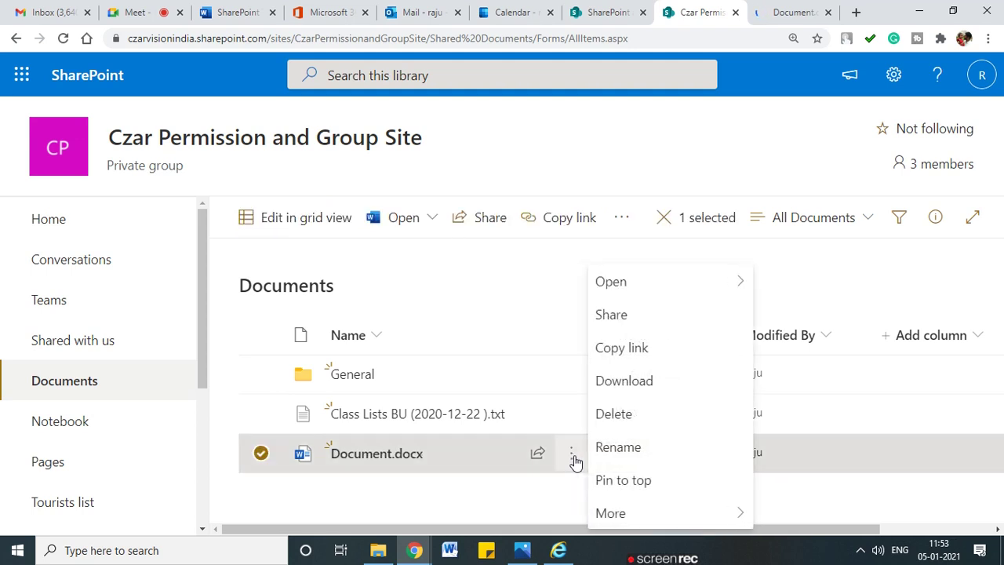
left_click(619, 345)
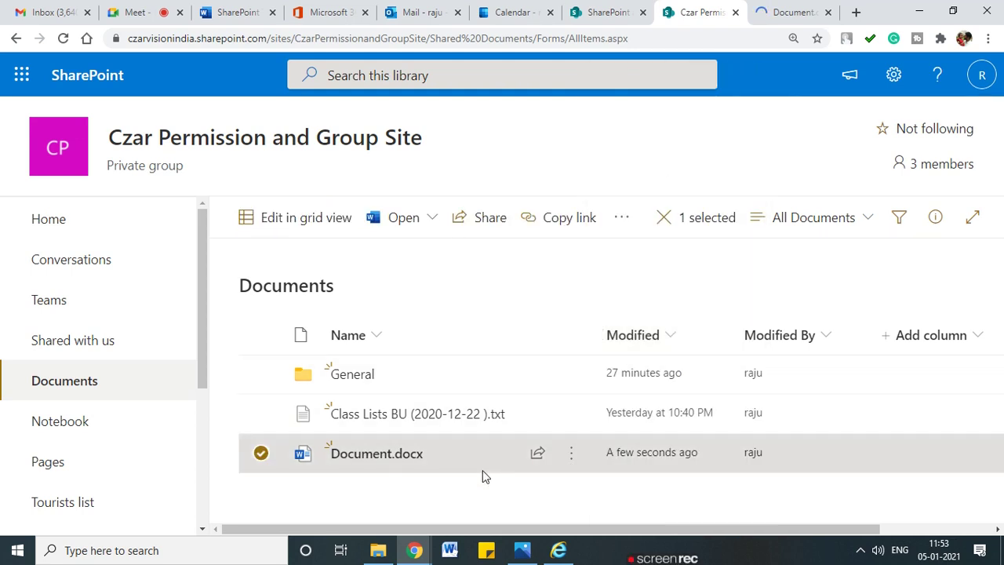
type("Fina")
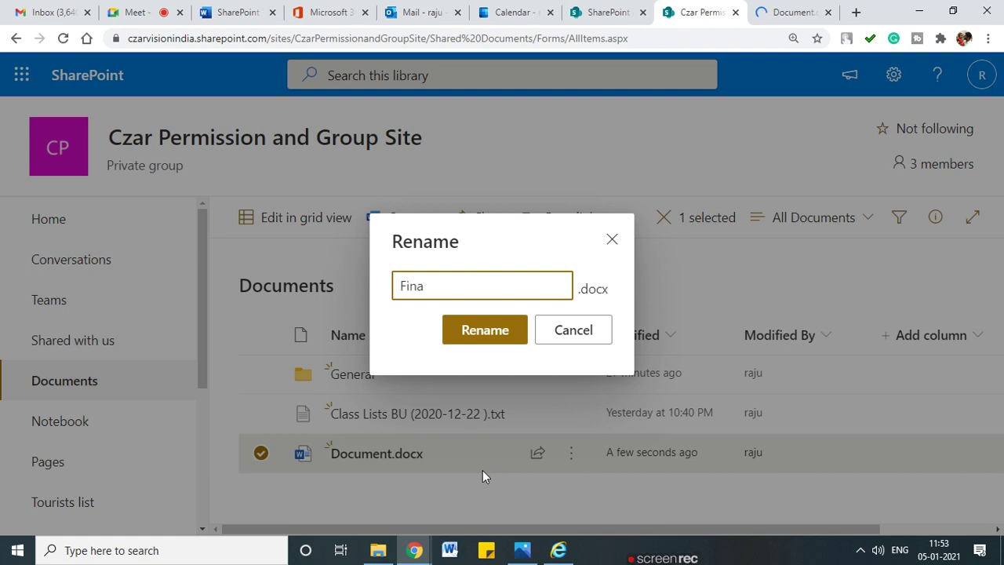
type("ncial")
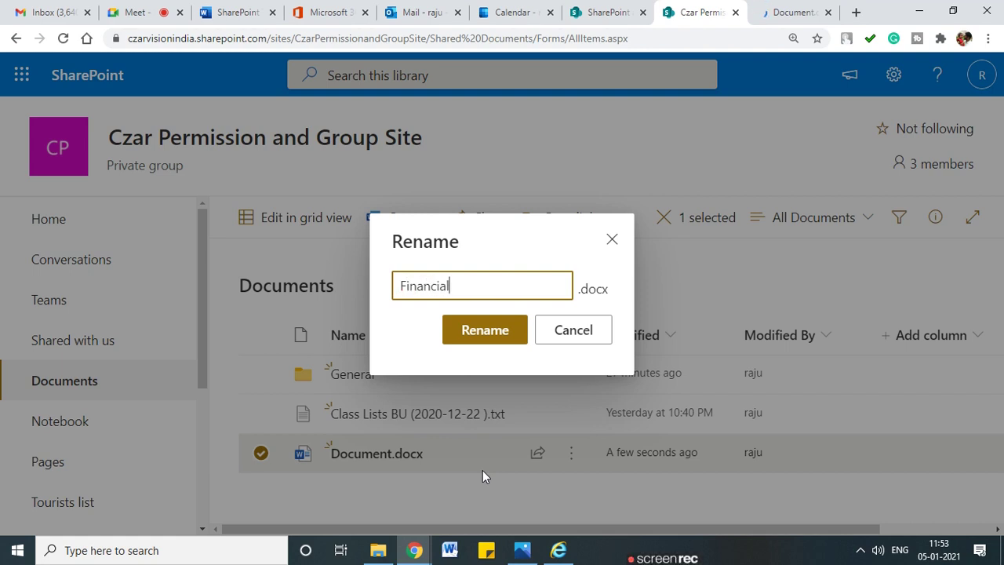
left_click(493, 339)
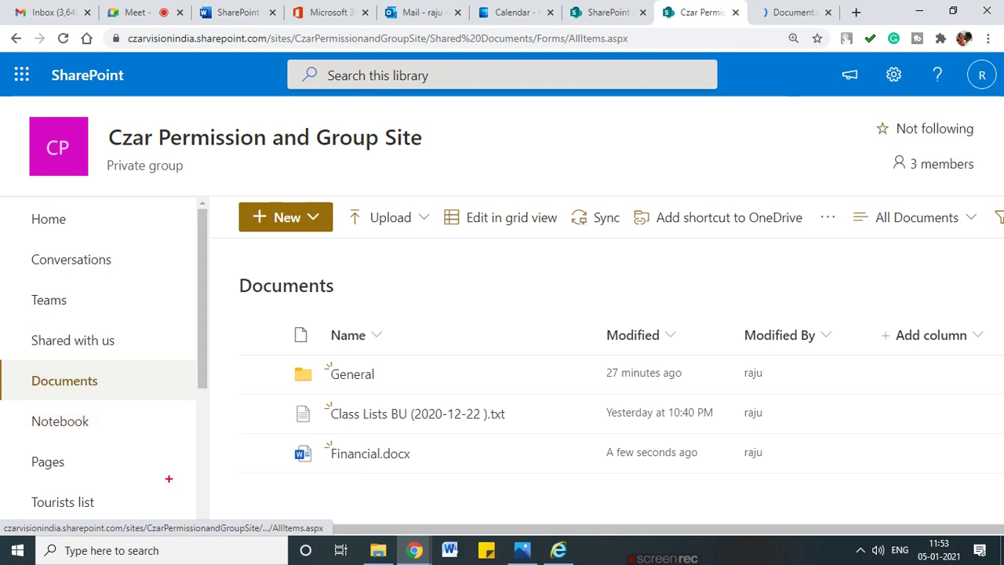
Step: Rename the text file Class Lists BU (2020-12-22 ).txt as Public File
mouse_move(353, 395)
left_mouse_down()
mouse_move(271, 400)
mouse_move(327, 438)
mouse_move(530, 424)
mouse_move(422, 392)
mouse_move(331, 390)
left_mouse_up()
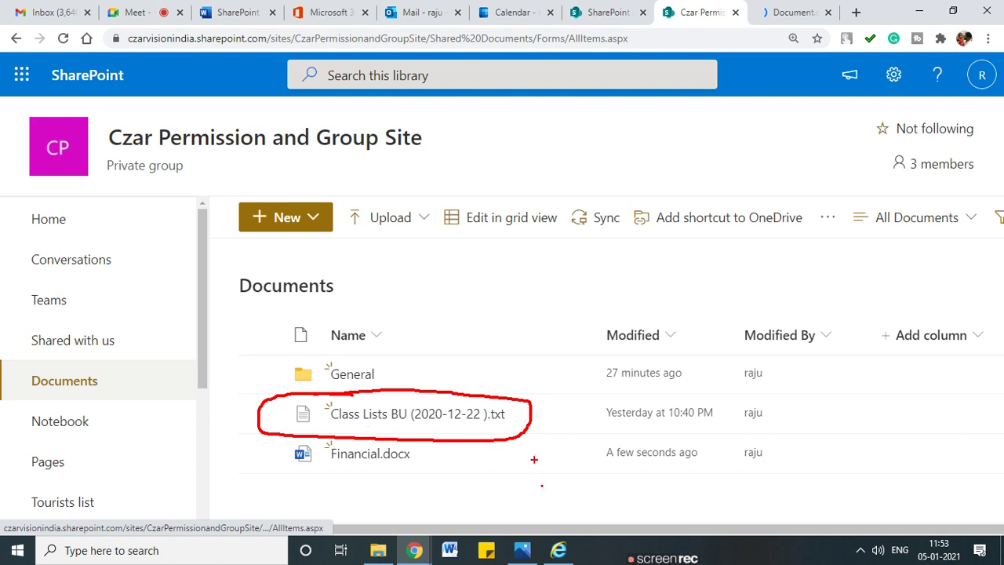
key("Escape")
left_click(571, 413)
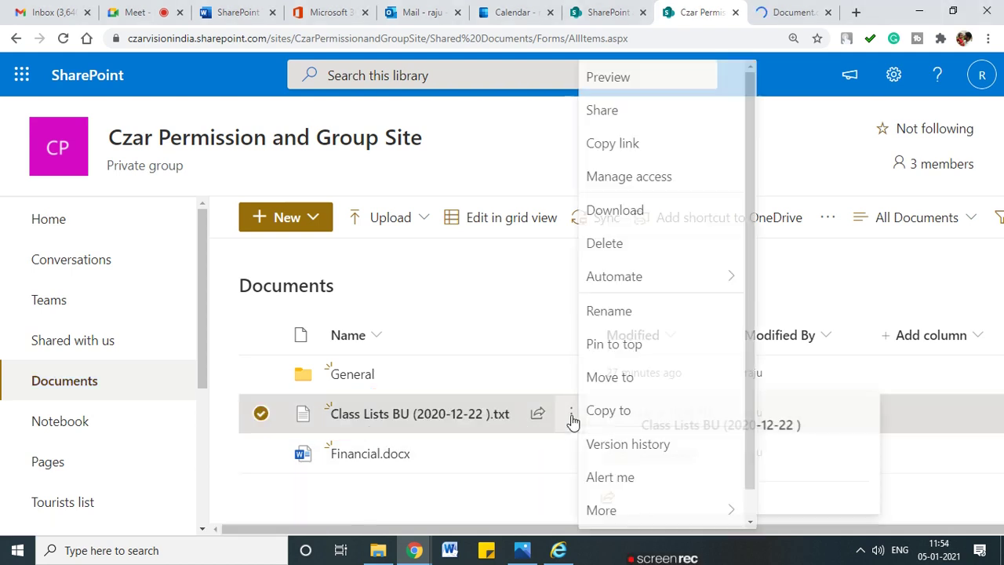
left_click(647, 309)
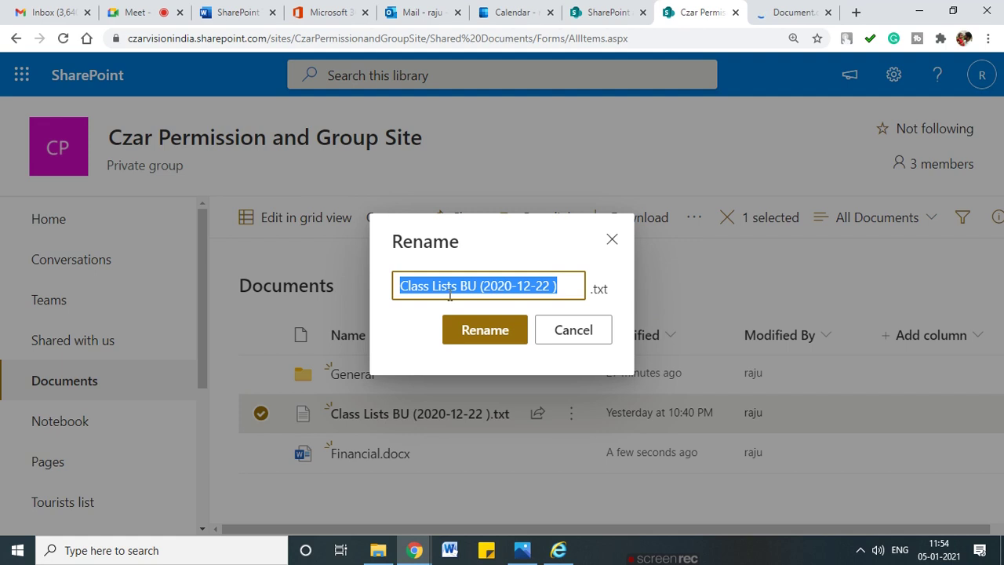
key("BackSpace")
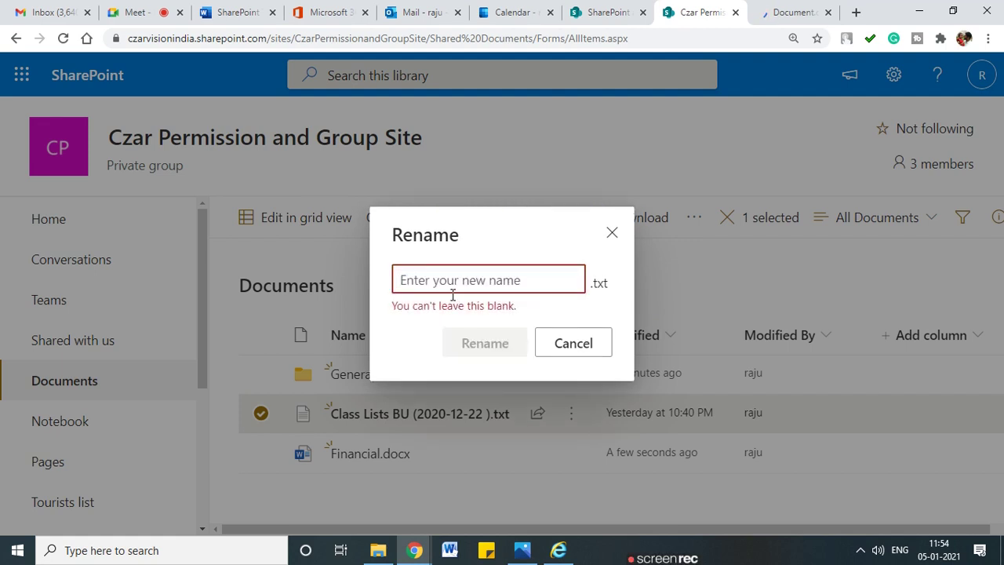
type("Pub")
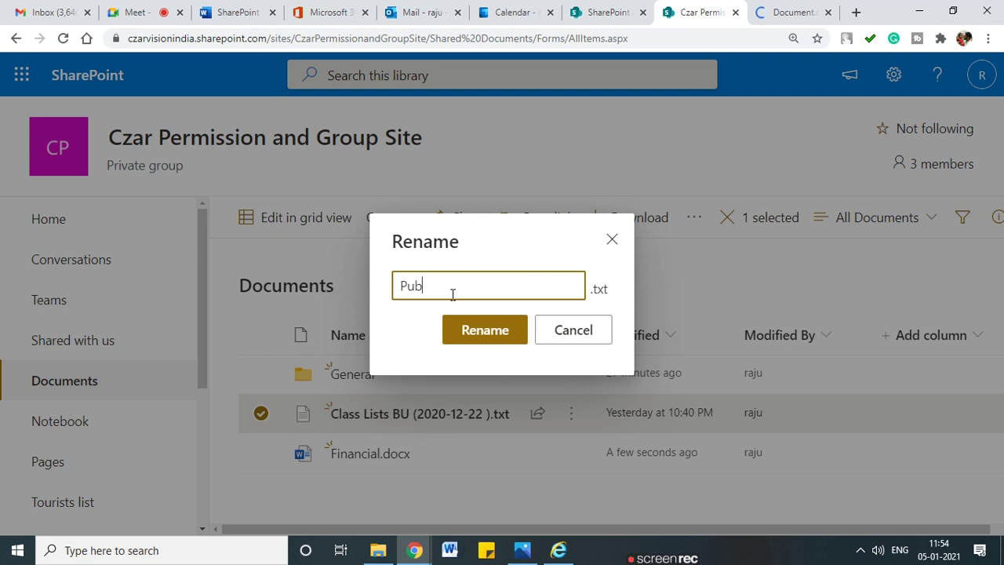
type("lic File")
left_click(502, 332)
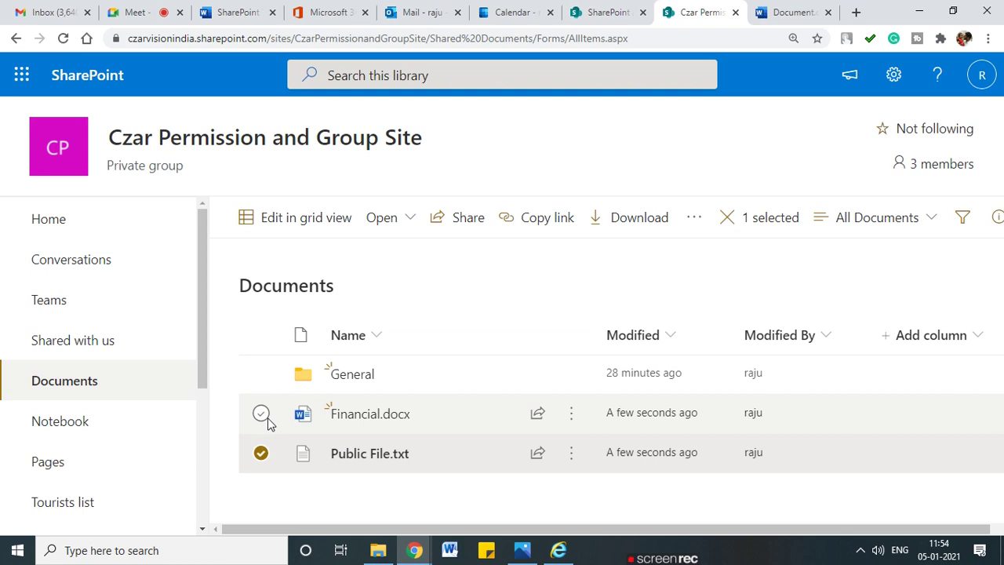
mouse_move(233, 404)
left_mouse_down()
mouse_move(288, 421)
mouse_move(247, 431)
left_mouse_up()
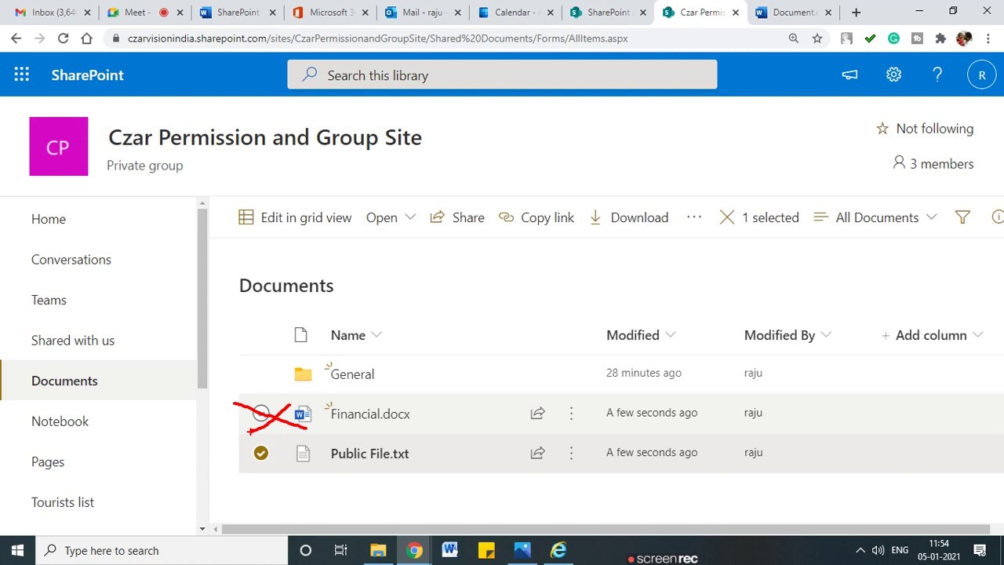
left_click(261, 452)
mouse_move(244, 290)
left_mouse_down()
mouse_move(235, 300)
mouse_move(350, 271)
mouse_move(218, 295)
left_mouse_up()
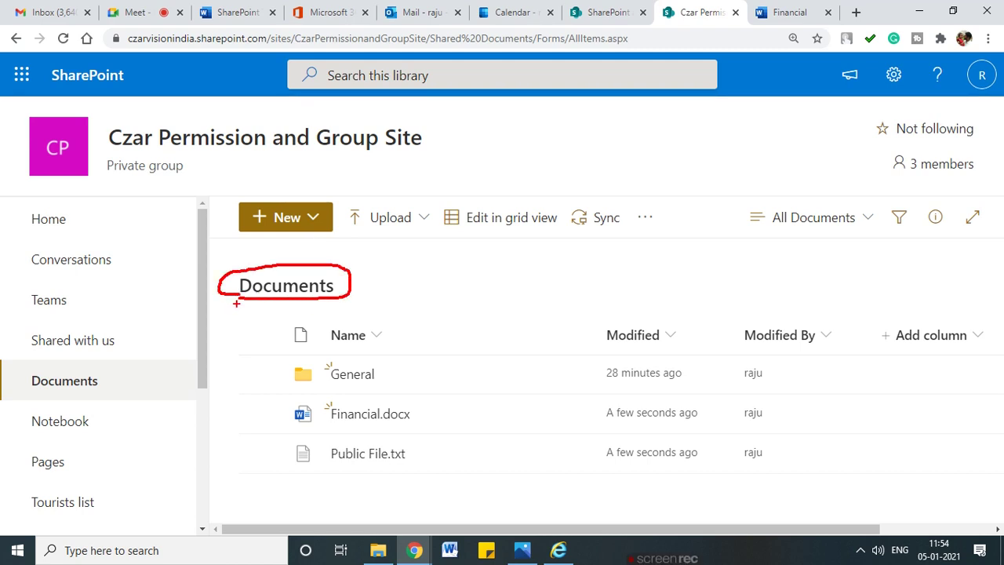
mouse_move(244, 405)
left_mouse_down()
mouse_move(285, 406)
mouse_move(274, 420)
left_mouse_up()
left_click_drag(238, 449, 286, 448)
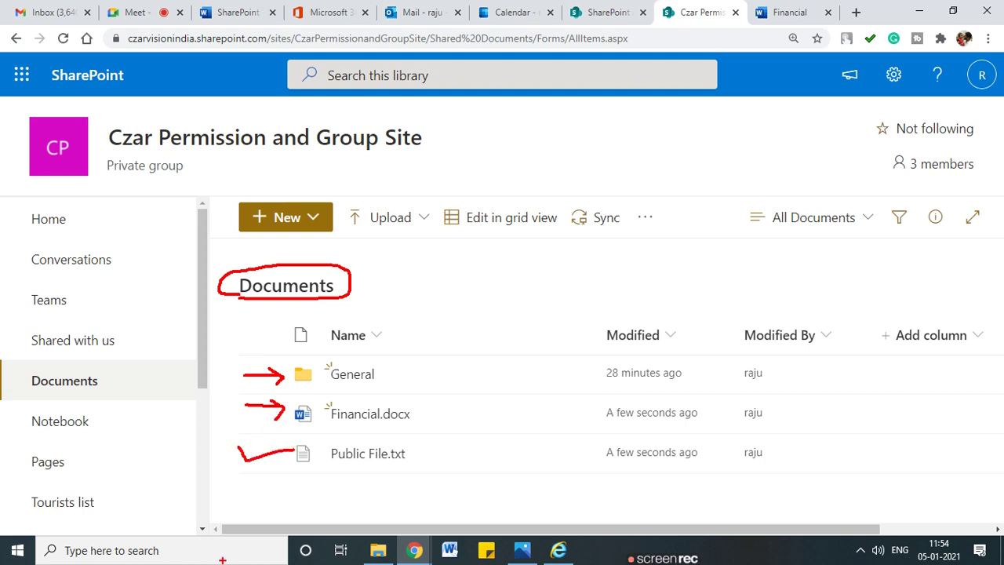
Step: Switch to Internet Explorer, reload the site and request its site contents
left_click(563, 552)
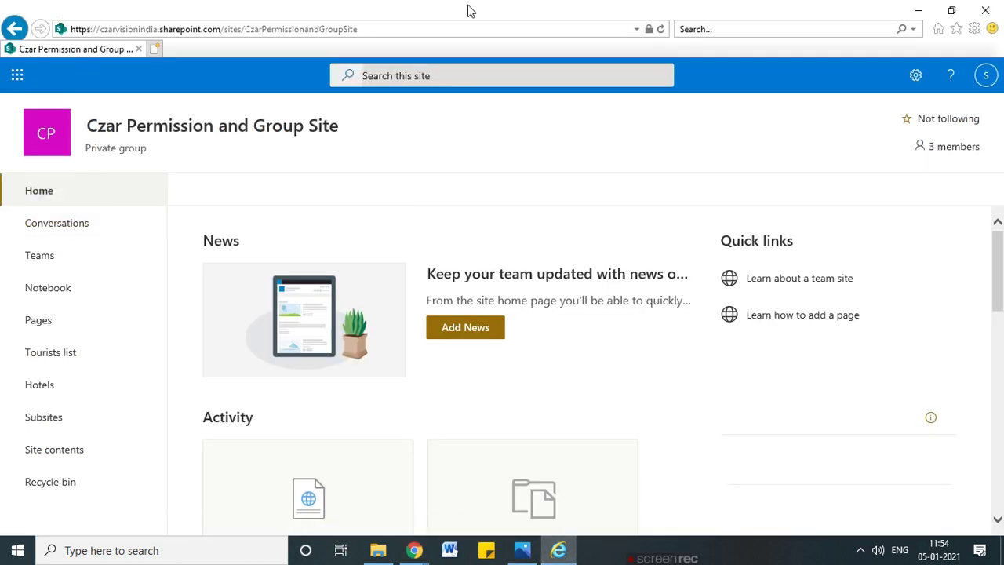
left_click(660, 30)
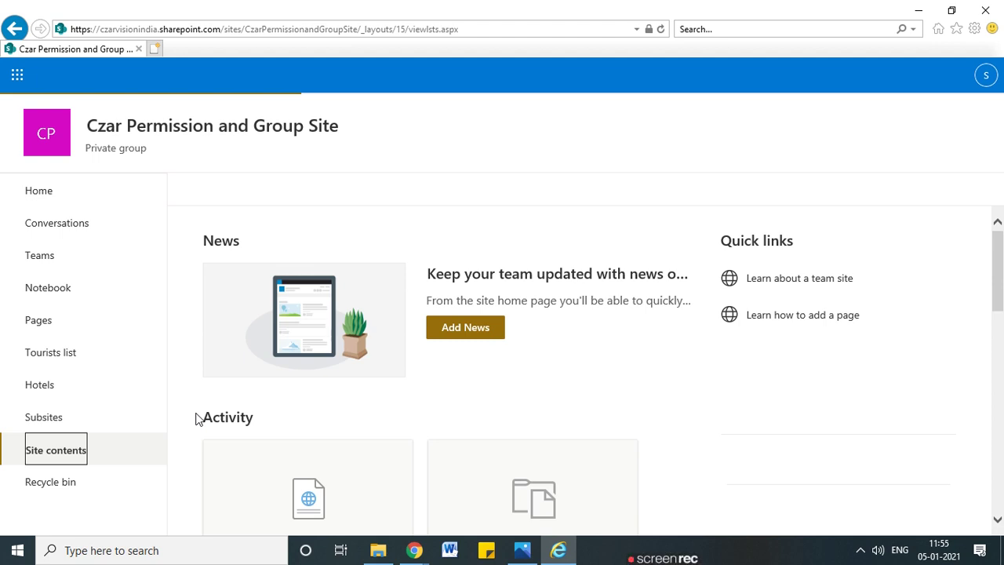
Step: Copy the Documents library address from Chrome and load it in Internet Explorer under the second account
key("alt+Tab")
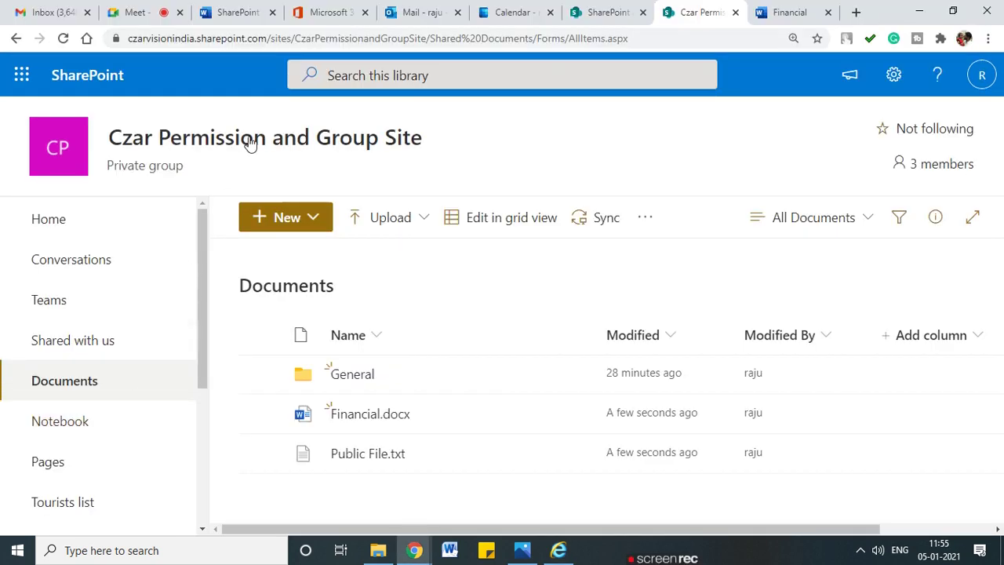
left_click(654, 39)
key("ctrl+c")
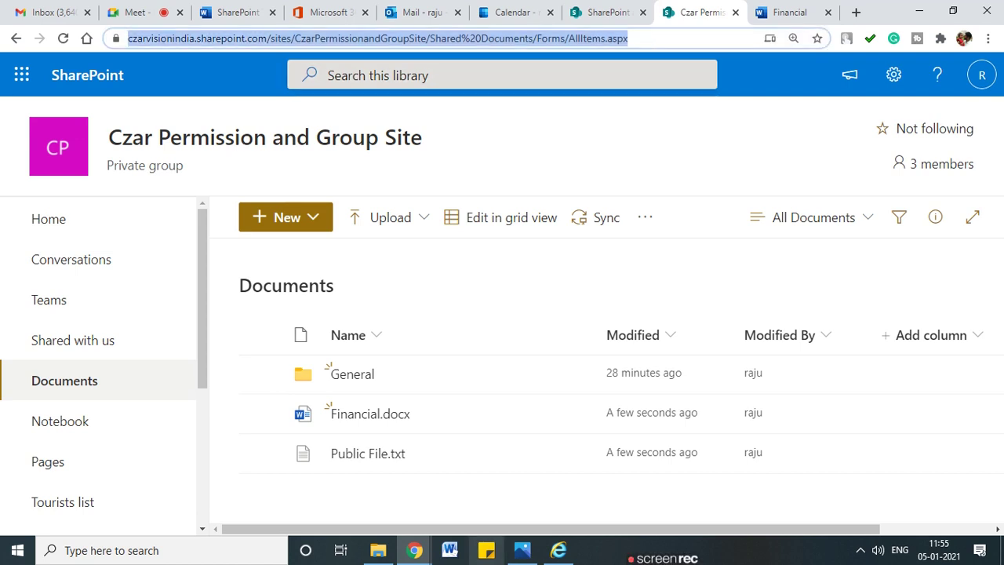
key("alt+Tab")
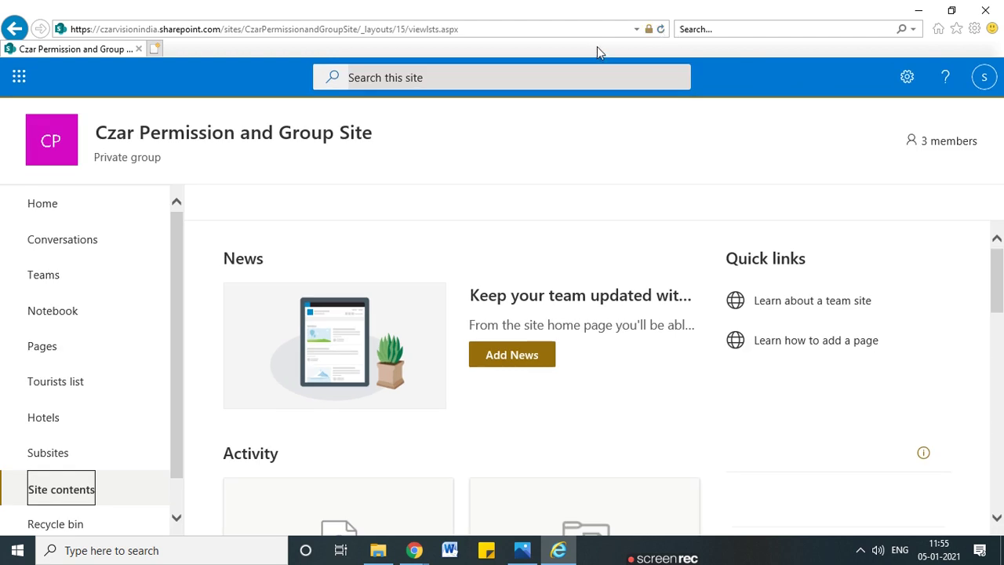
left_click(563, 30)
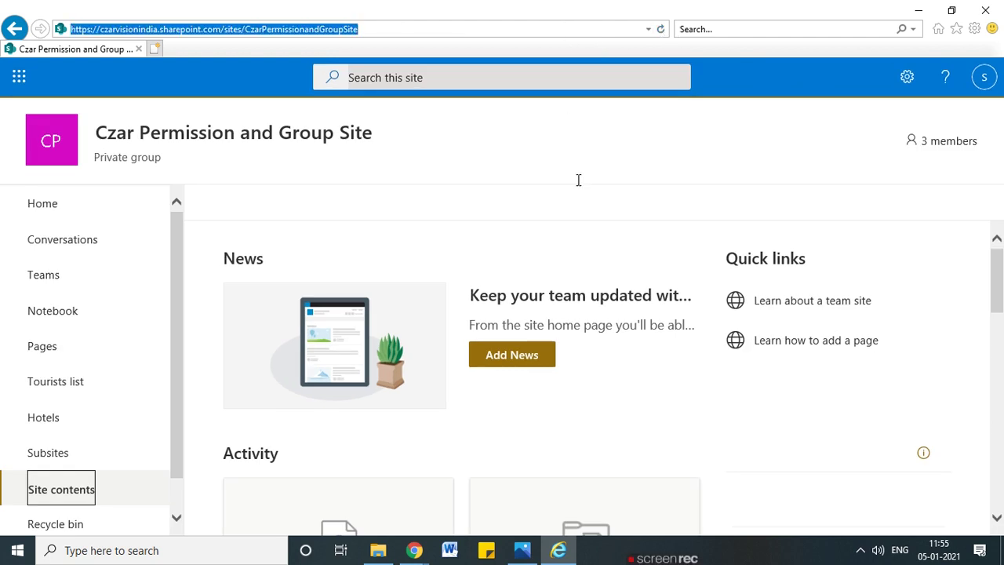
key("ctrl+v")
key("Return")
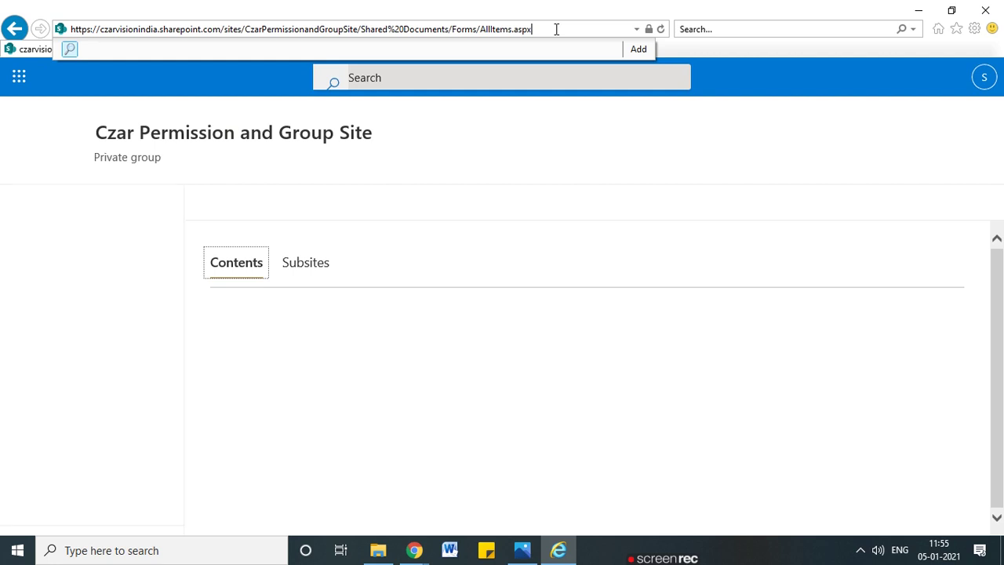
Step: Try to load the Documents library in Internet Explorer under the second account, and switch back to Chrome
key("Return")
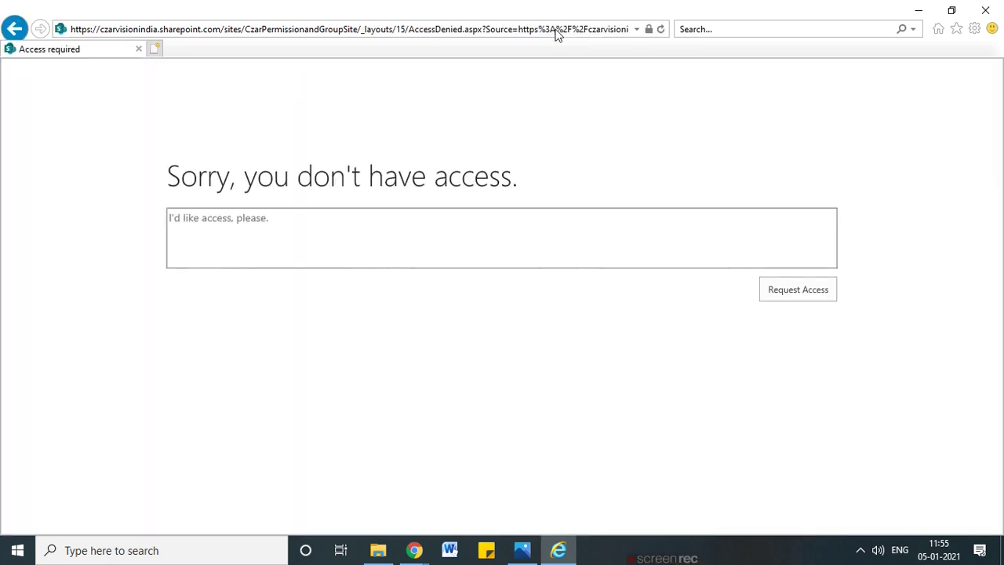
left_click(14, 29)
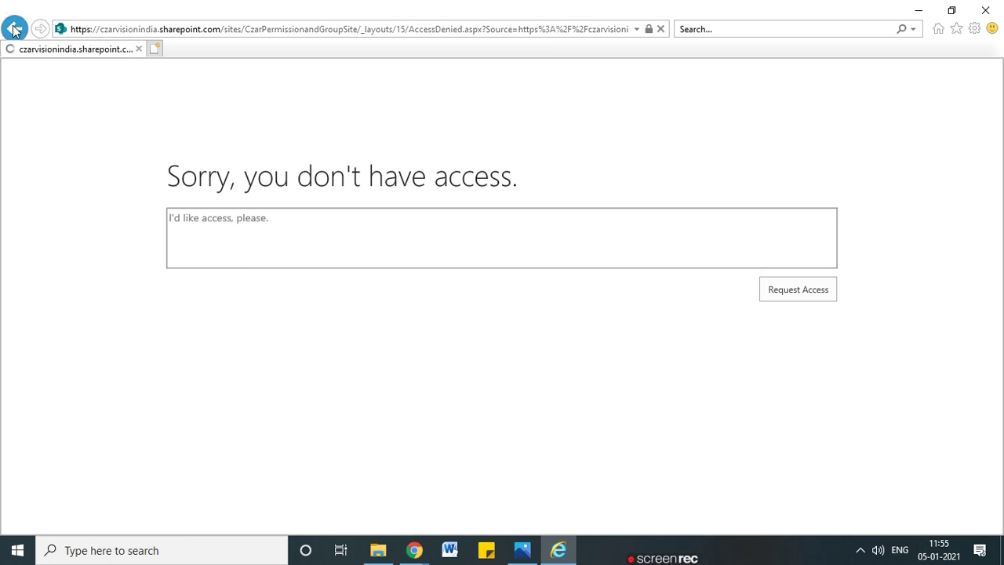
key("alt+Tab")
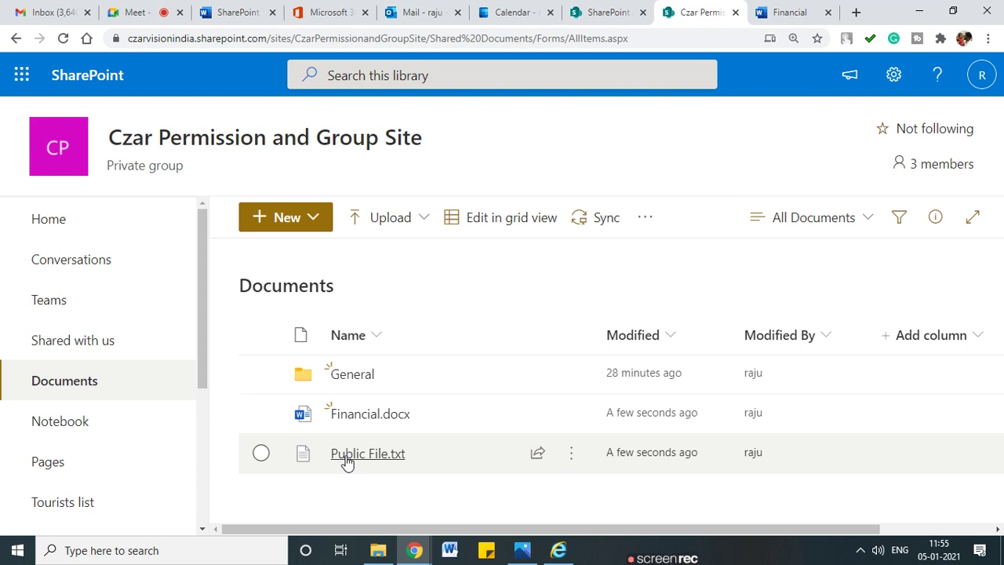
Step: Open Czar Permission and Group Site from the active sites in the SharePoint admin center
key("alt+Tab")
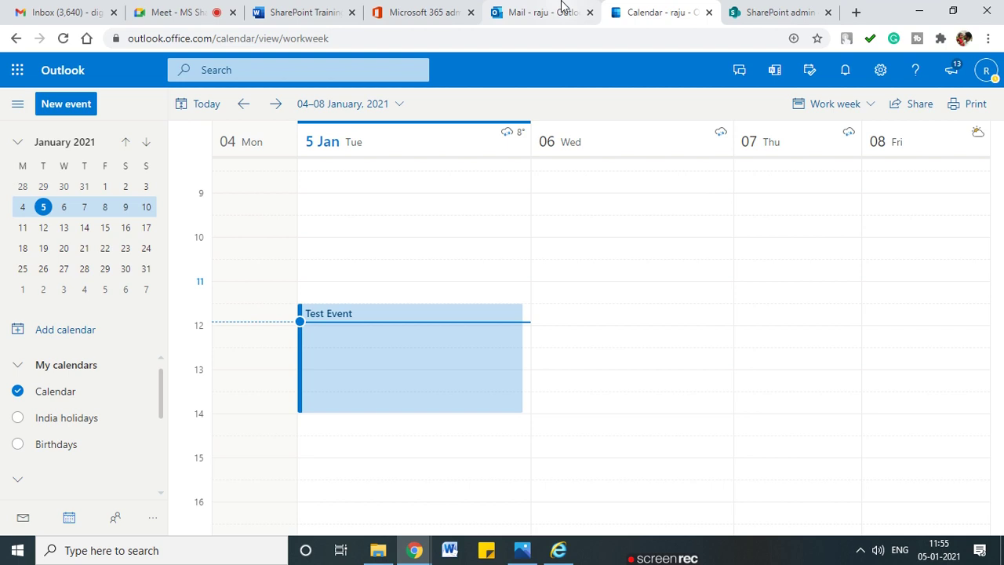
left_click(761, 10)
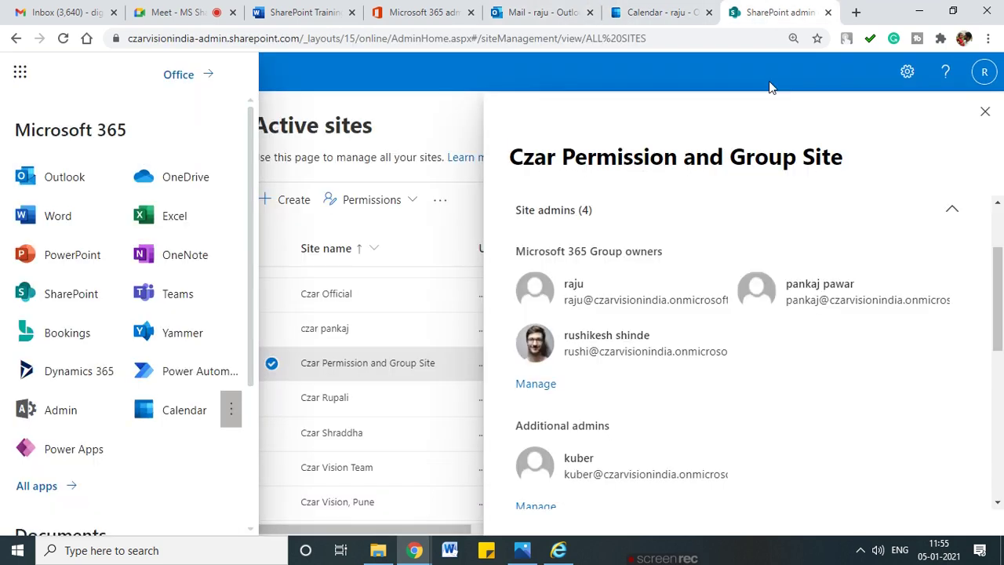
left_click(387, 371)
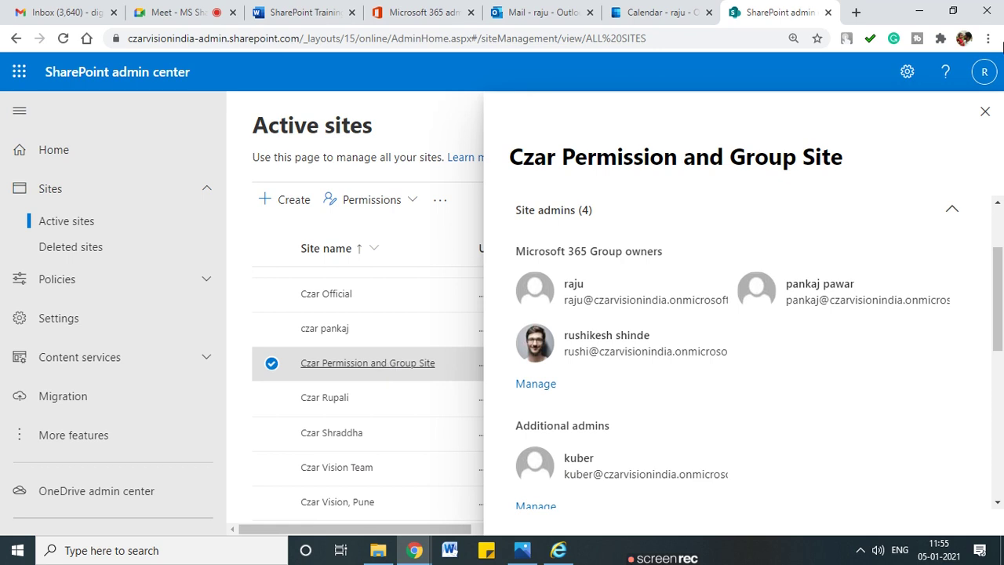
left_click(985, 110)
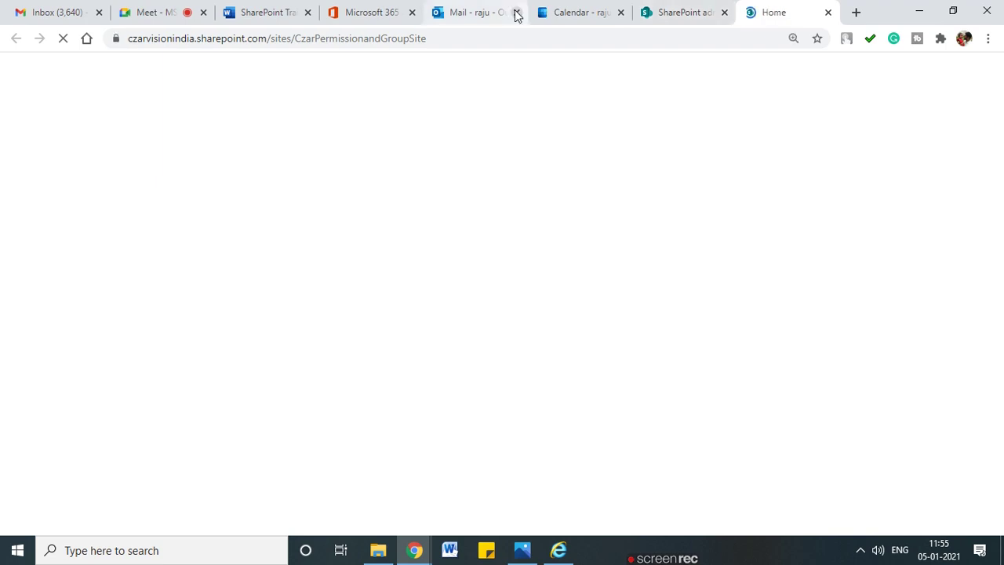
Step: Close the Outlook mail, calendar, SharePoint training Word document and Microsoft 365 admin tabs
left_click(515, 12)
left_click(515, 11)
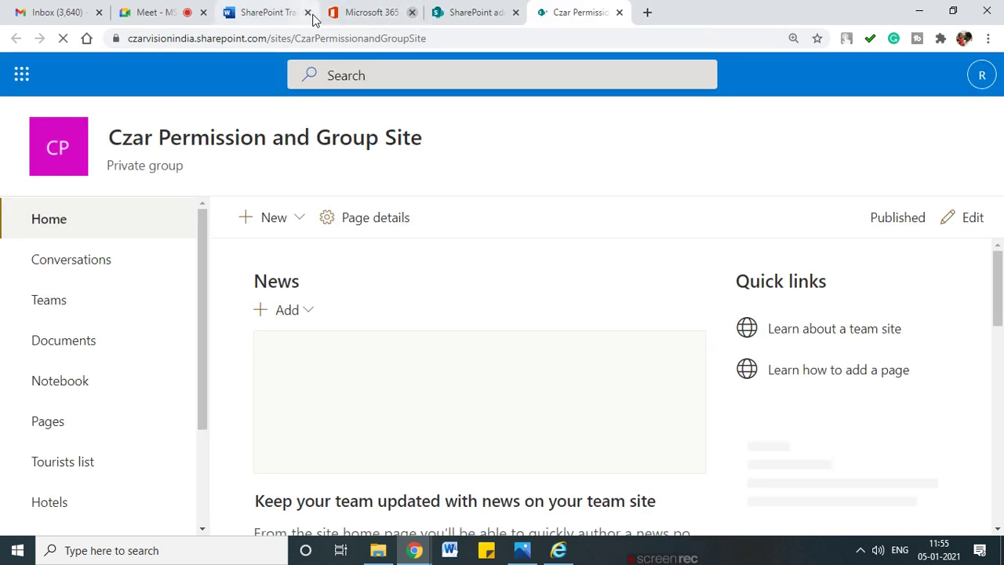
left_click(307, 11)
left_click(308, 12)
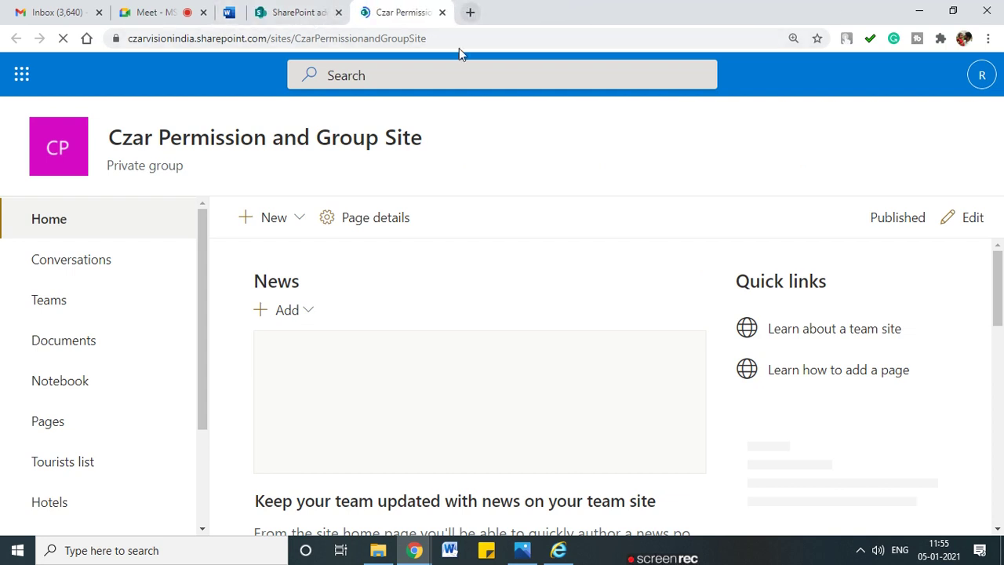
Step: Open the site's Documents library from the home page
scroll(494, 402, "down", 4)
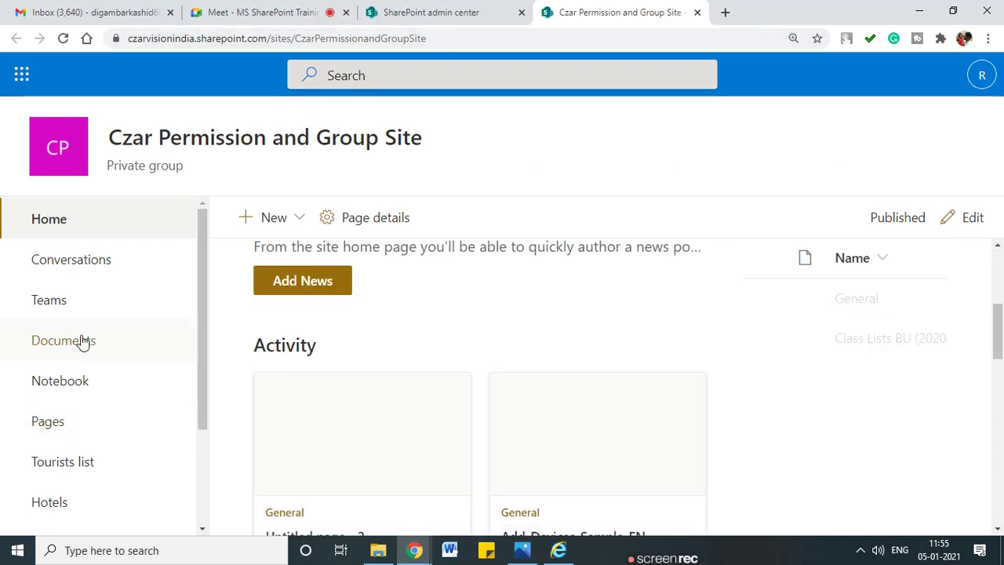
left_click(81, 341)
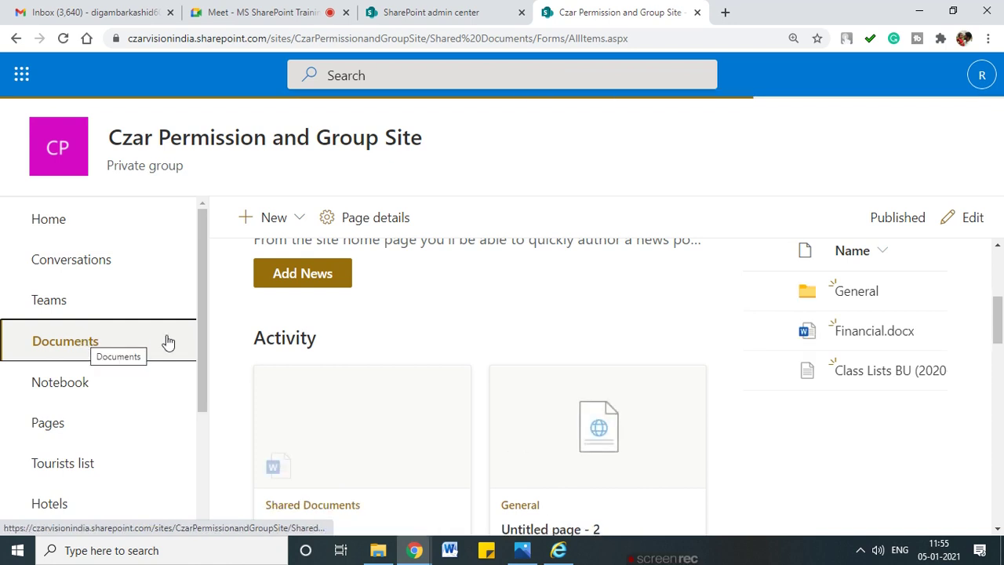
left_click(120, 349)
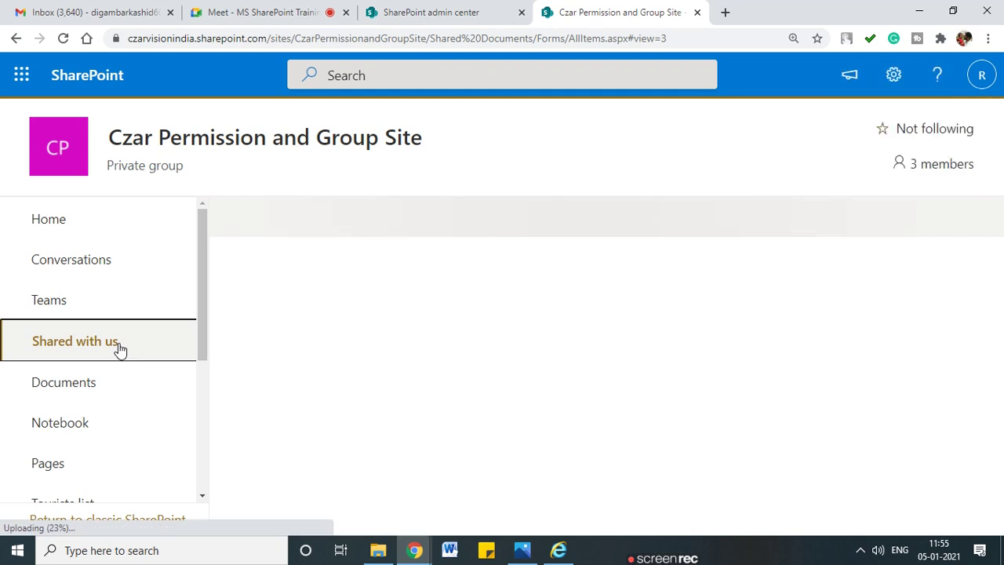
left_click(67, 391)
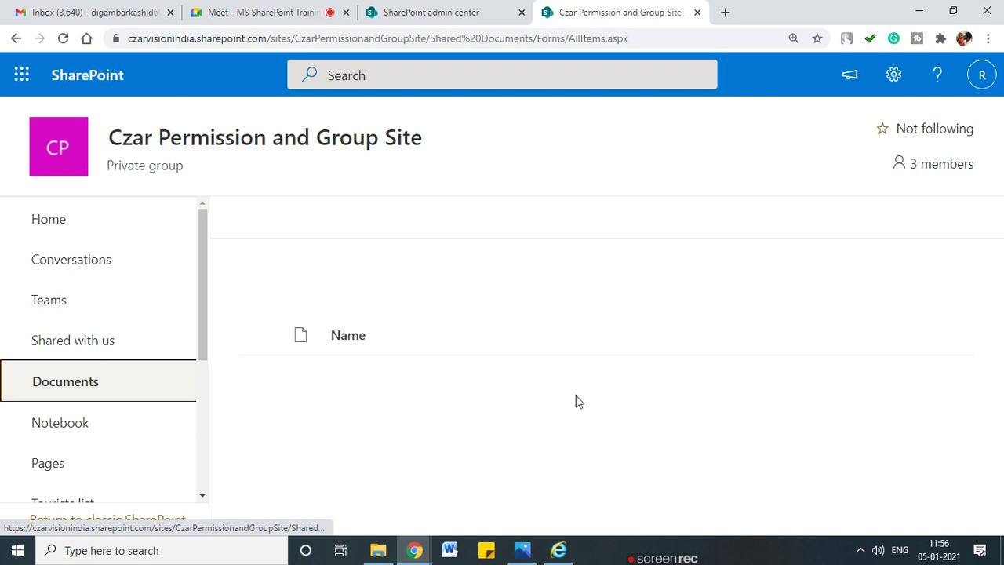
Step: Check the computer's Wi-Fi connection and dismiss the network list
left_click(860, 550)
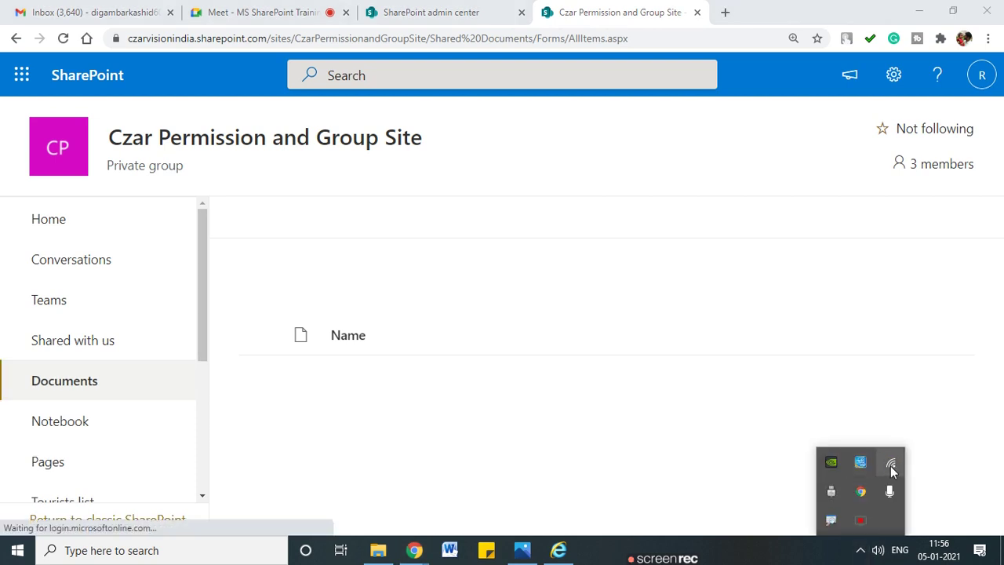
left_click(890, 466)
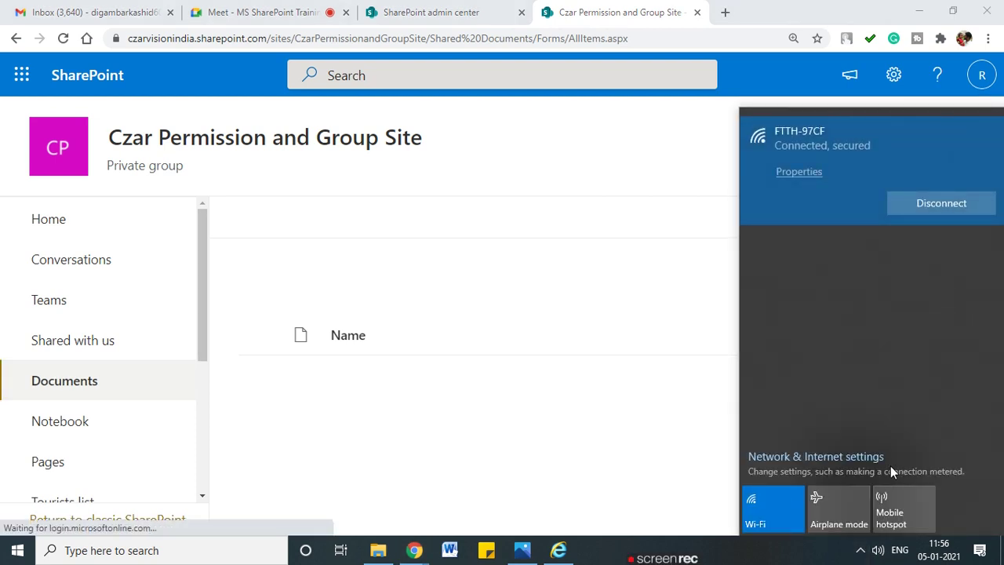
left_click(693, 325)
left_click(555, 314)
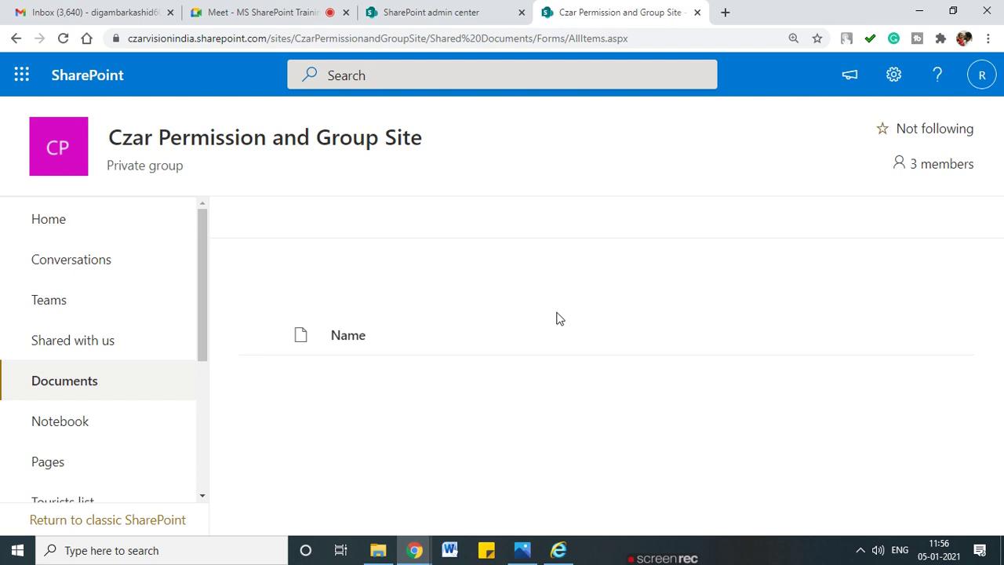
Step: Reload the Documents library and open the Manage Access details of Public File.txt down to its advanced option
left_click(78, 384)
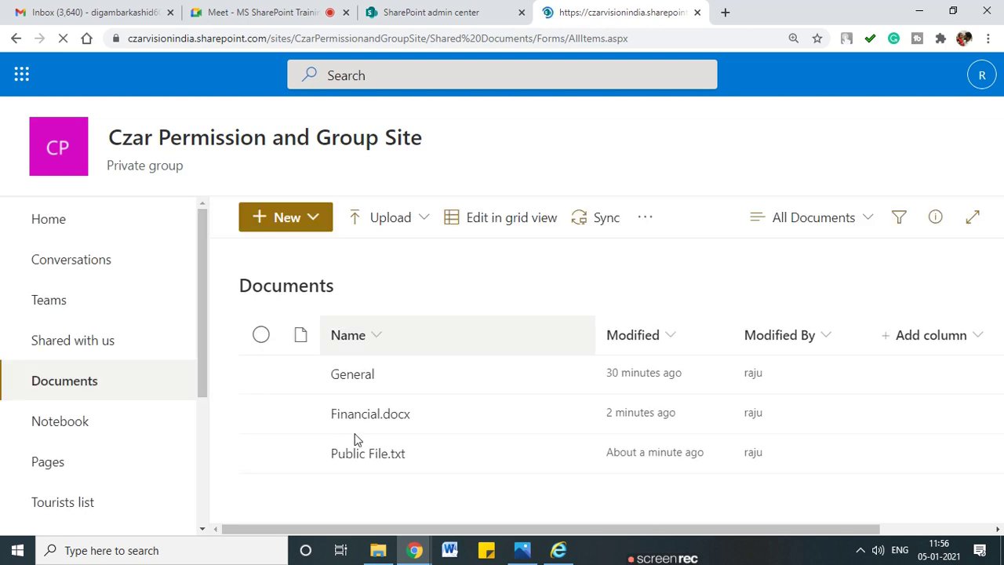
left_click(261, 453)
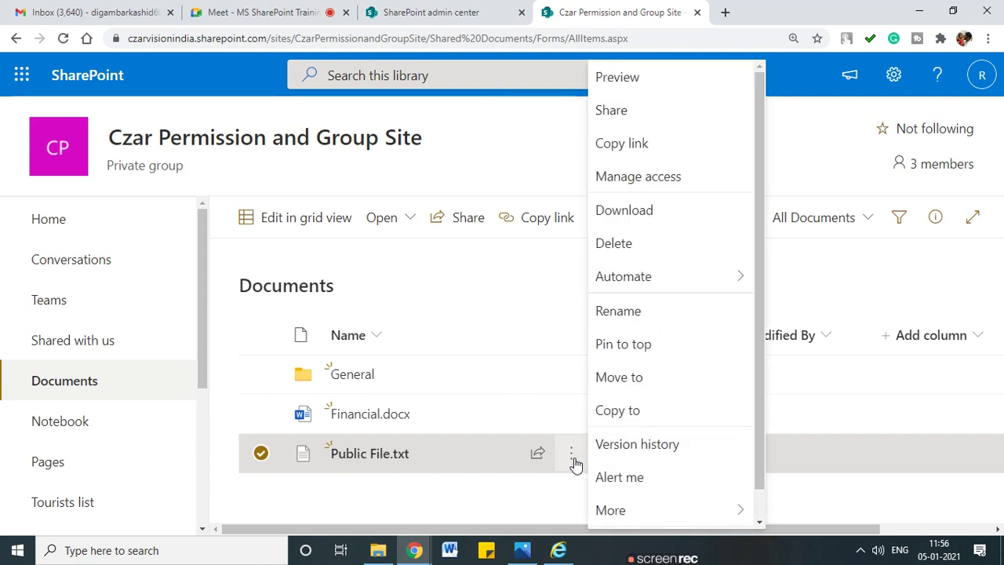
left_click(687, 180)
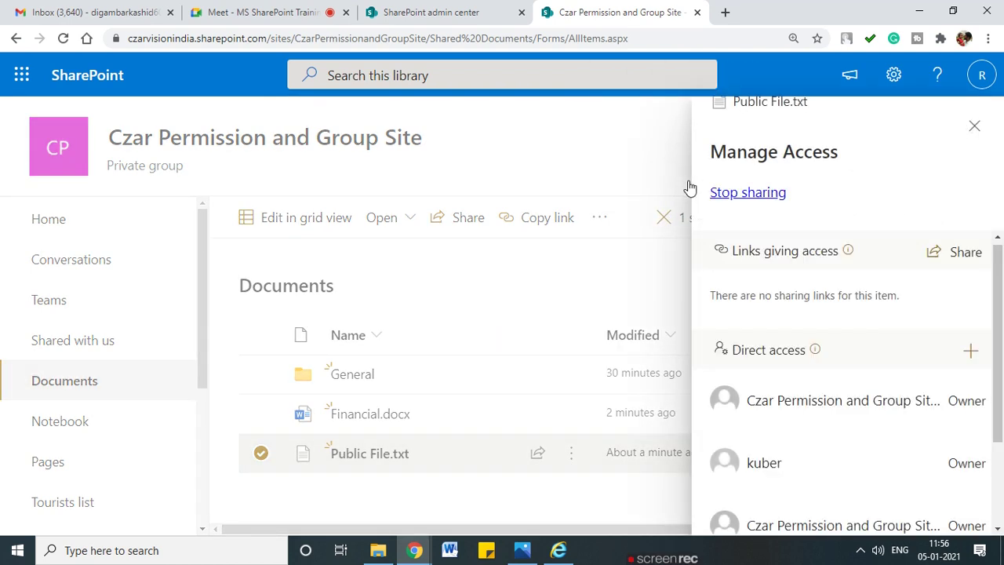
scroll(792, 418, "down", 2)
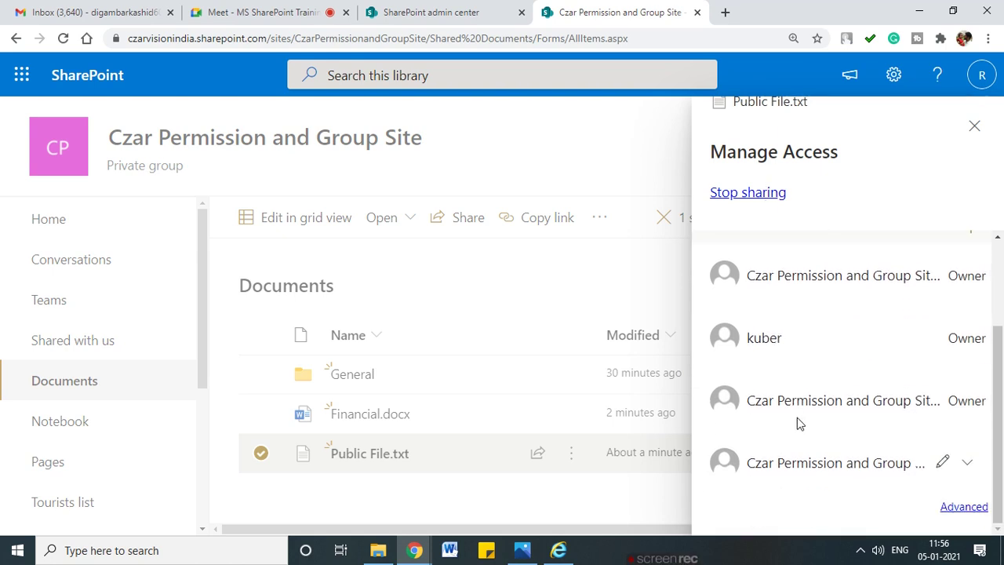
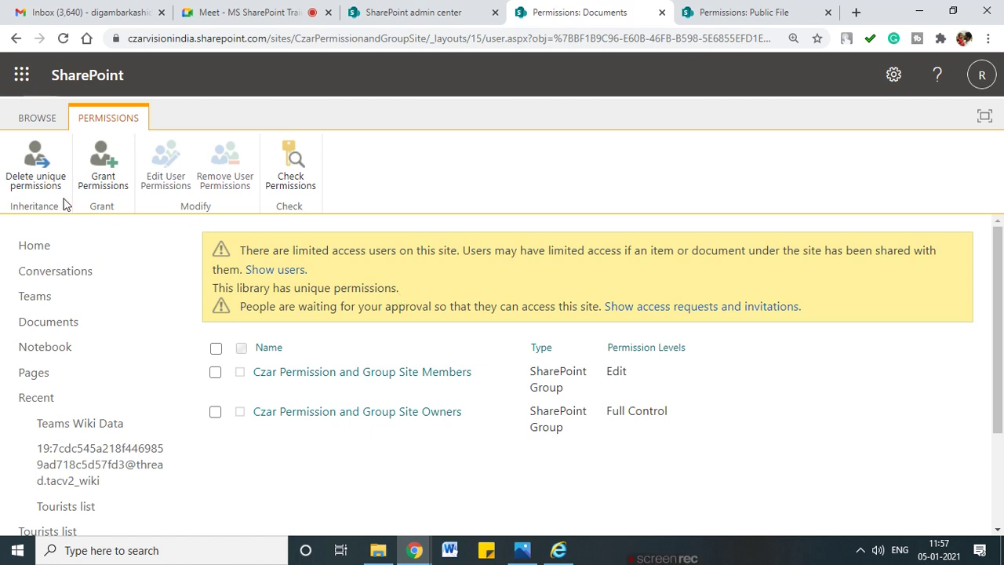
Step: Point out the option to delete unique permissions and the unique permissions notice on the Documents permissions page
mouse_move(41, 146)
left_mouse_down()
mouse_move(22, 138)
mouse_move(66, 185)
mouse_move(49, 140)
left_mouse_up()
mouse_move(223, 296)
left_mouse_down()
mouse_move(400, 295)
mouse_move(305, 282)
mouse_move(223, 283)
mouse_move(221, 294)
left_mouse_up()
key("Escape")
Step: Inspect Public File's permissions and its parent library's permissions, and return to the file's permissions page
left_click(741, 12)
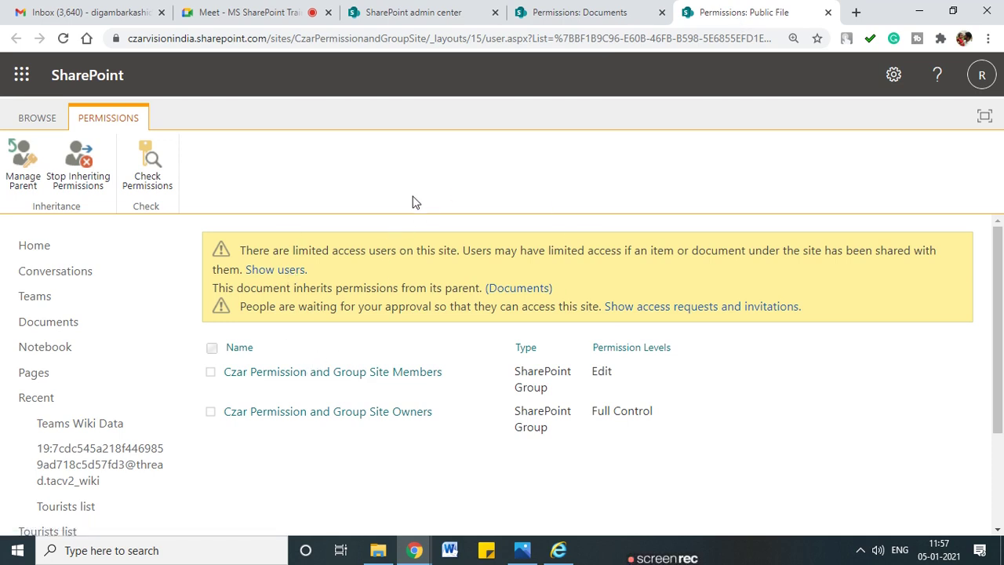
left_click(23, 178)
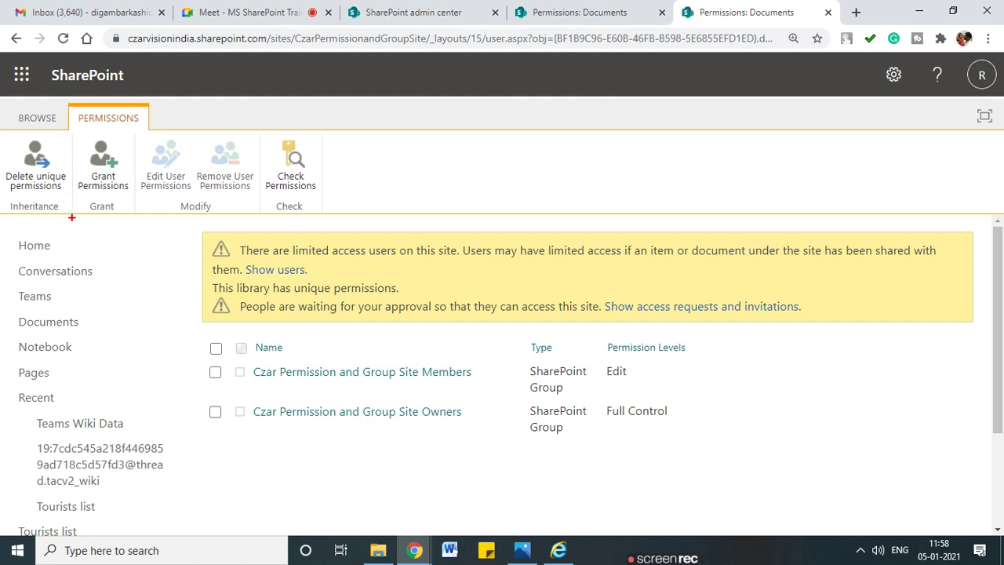
left_click(581, 15)
left_click(721, 10)
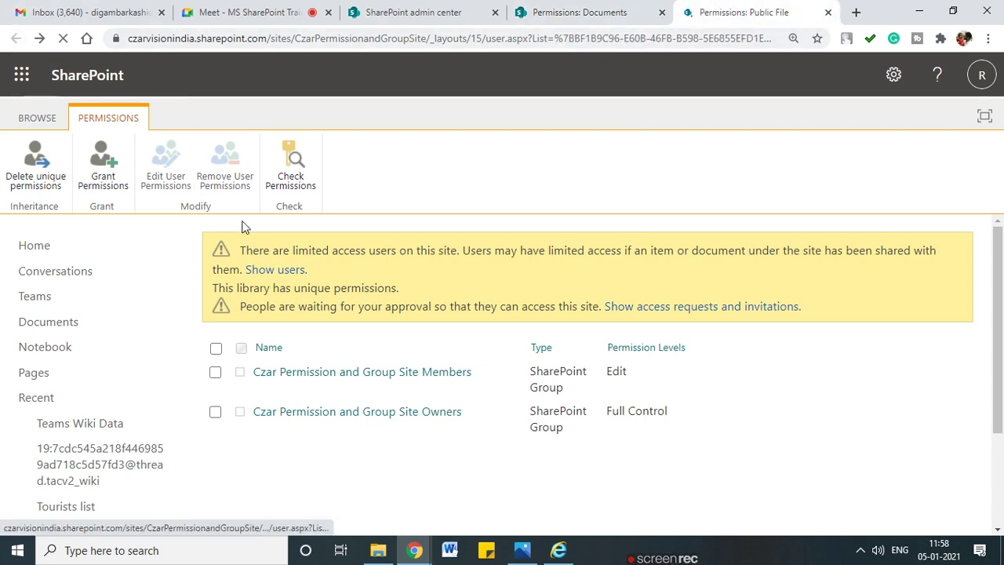
Step: Underline the Public File title and sketch a parent box with permission lines and an arrow to a box below
left_click_drag(749, 18, 771, 17)
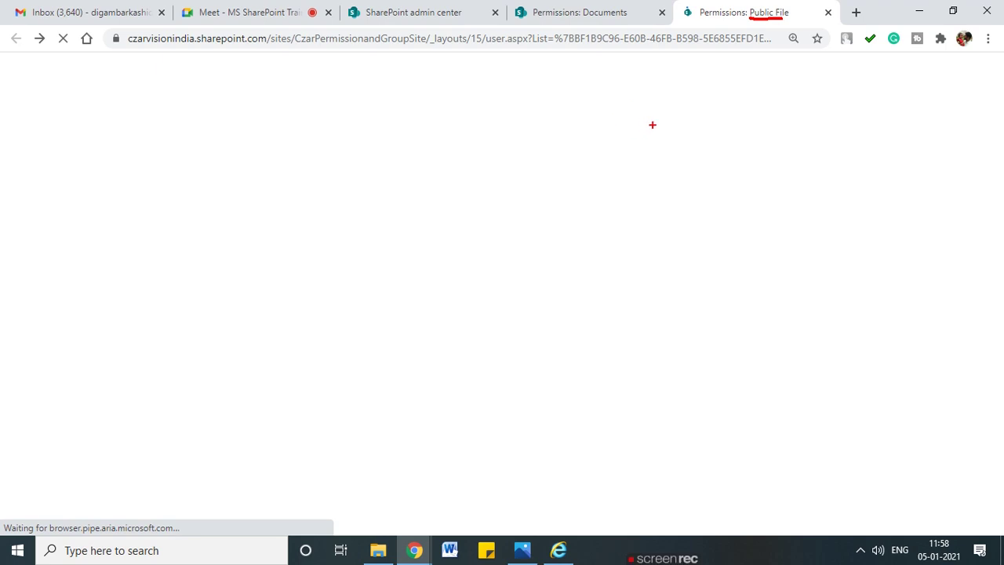
mouse_move(712, 99)
left_mouse_down()
mouse_move(712, 131)
mouse_move(780, 94)
mouse_move(830, 130)
mouse_move(741, 140)
left_mouse_up()
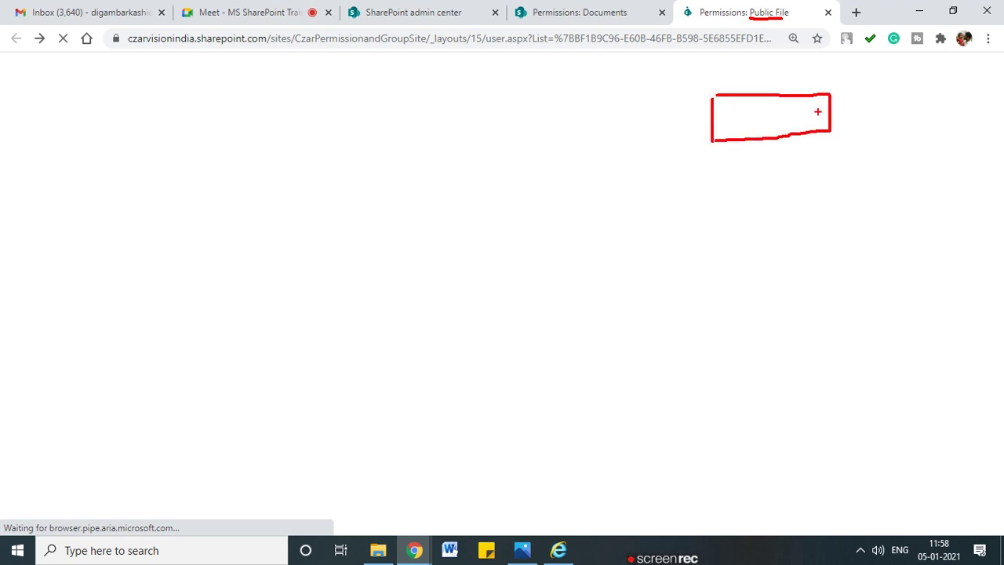
mouse_move(831, 107)
left_mouse_down()
mouse_move(844, 106)
mouse_move(862, 139)
left_mouse_up()
mouse_move(753, 142)
left_mouse_down()
mouse_move(695, 200)
mouse_move(719, 200)
left_mouse_up()
mouse_move(615, 213)
left_mouse_down()
mouse_move(621, 254)
mouse_move(749, 216)
mouse_move(591, 263)
left_mouse_up()
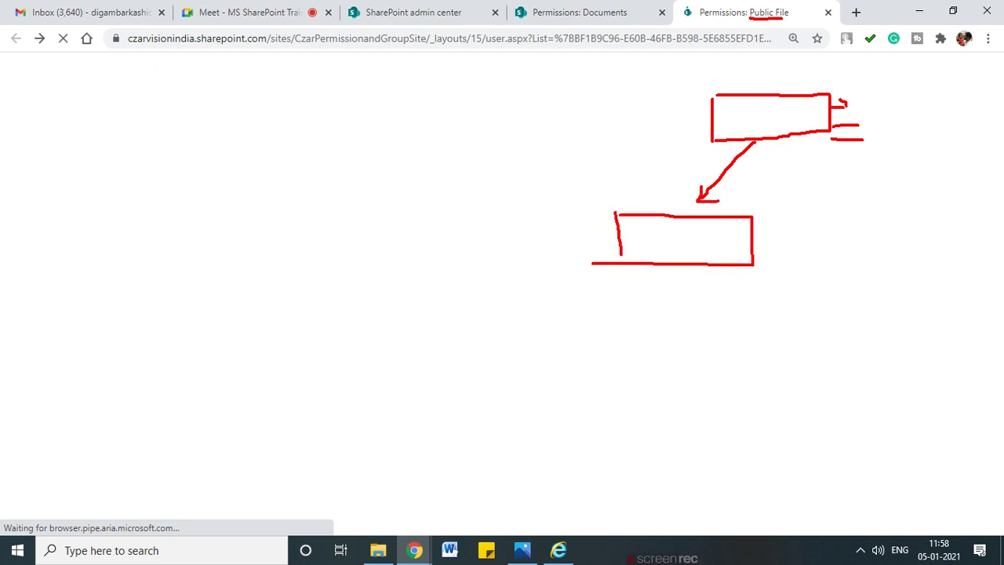
Step: Label the lower box DOC, cross out the arrow from its parent and draw separate permission lines beside it
mouse_move(641, 231)
left_mouse_down()
mouse_move(649, 246)
mouse_move(681, 233)
left_mouse_up()
left_click_drag(714, 230, 709, 245)
mouse_move(716, 154)
left_mouse_down()
mouse_move(753, 183)
mouse_move(705, 166)
left_mouse_up()
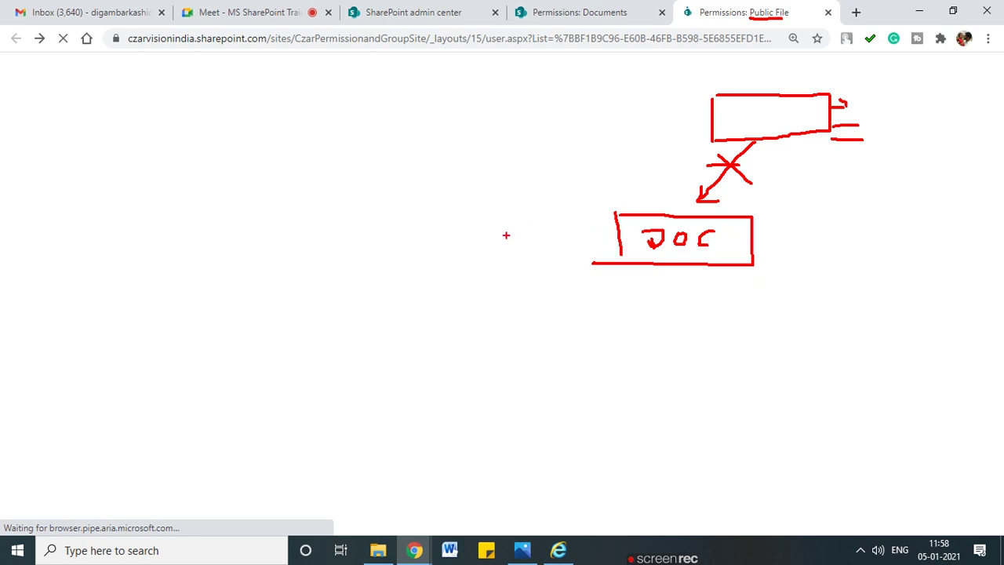
mouse_move(508, 233)
left_mouse_down()
mouse_move(556, 233)
mouse_move(554, 244)
left_mouse_up()
mouse_move(524, 256)
left_mouse_down()
mouse_move(544, 257)
mouse_move(539, 270)
left_mouse_up()
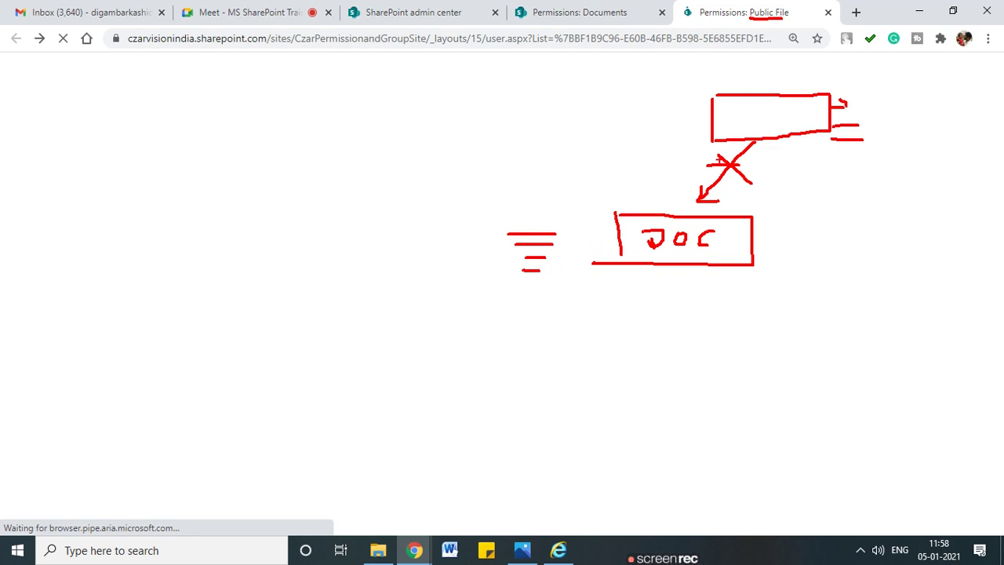
Step: Draw a file with text lines below the DOC box, with arrows to it from the box and its permission lines
mouse_move(662, 263)
left_mouse_down()
mouse_move(667, 352)
mouse_move(673, 336)
left_mouse_up()
left_click_drag(609, 367, 718, 361)
left_click_drag(613, 369, 607, 428)
mouse_move(724, 365)
left_mouse_down()
mouse_move(703, 432)
mouse_move(599, 430)
left_mouse_up()
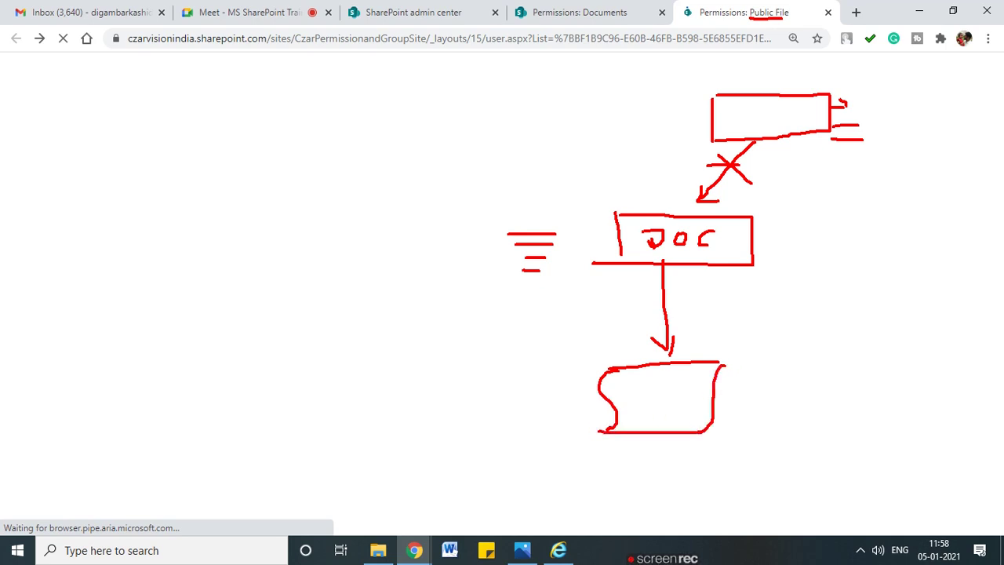
left_click_drag(629, 391, 682, 390)
left_click_drag(648, 408, 684, 409)
left_click_drag(649, 420, 687, 420)
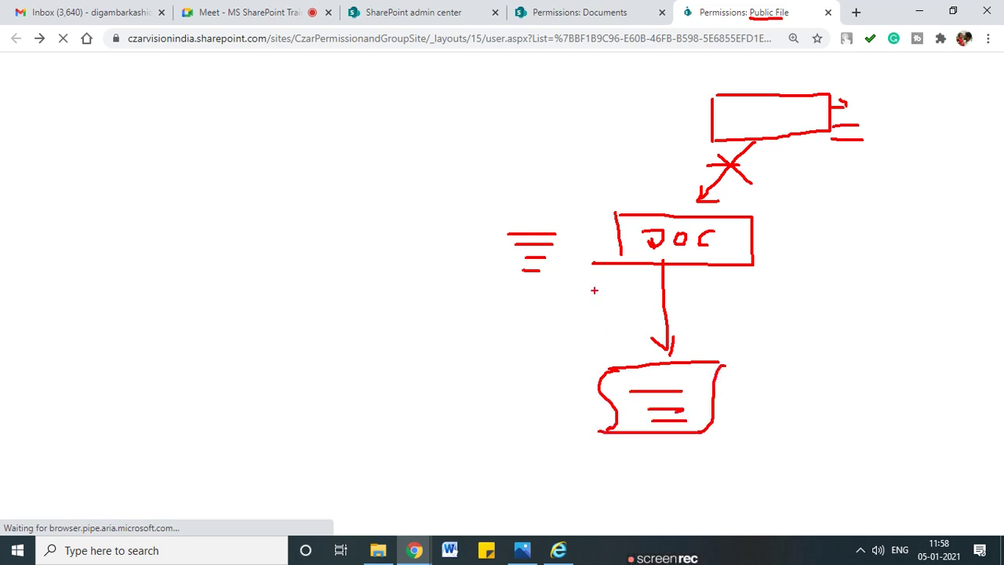
left_click_drag(541, 279, 585, 393)
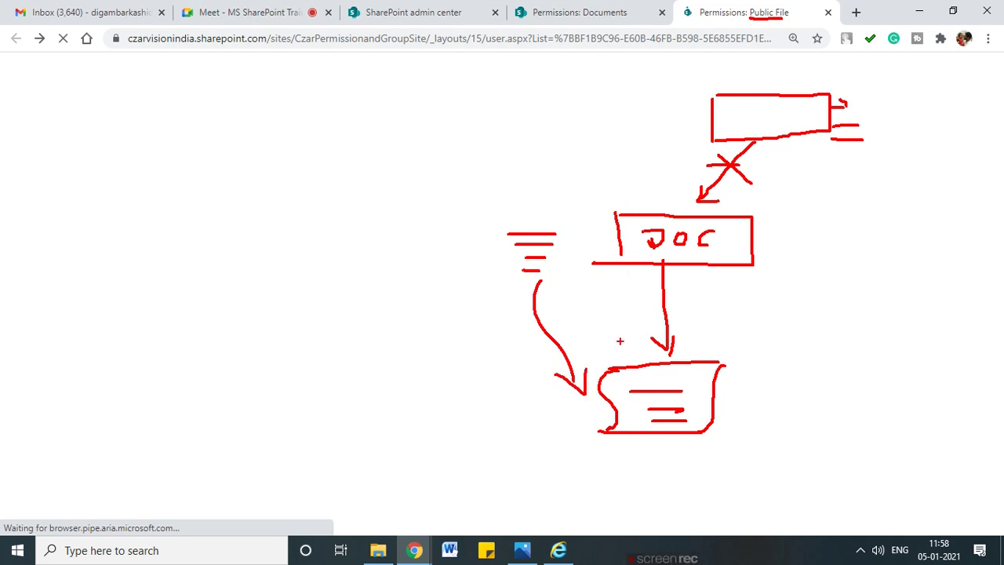
Step: Draw two more files with text lines, one on each side of the first file
left_click_drag(764, 354, 766, 413)
left_click_drag(854, 353, 841, 424)
left_click_drag(765, 415, 840, 409)
left_click_drag(762, 354, 819, 356)
left_click_drag(773, 383, 820, 383)
left_click_drag(792, 401, 823, 400)
left_click_drag(475, 365, 471, 432)
mouse_move(532, 365)
left_mouse_down()
mouse_move(492, 431)
mouse_move(538, 399)
left_mouse_up()
left_click_drag(490, 376, 512, 376)
left_click_drag(473, 366, 513, 366)
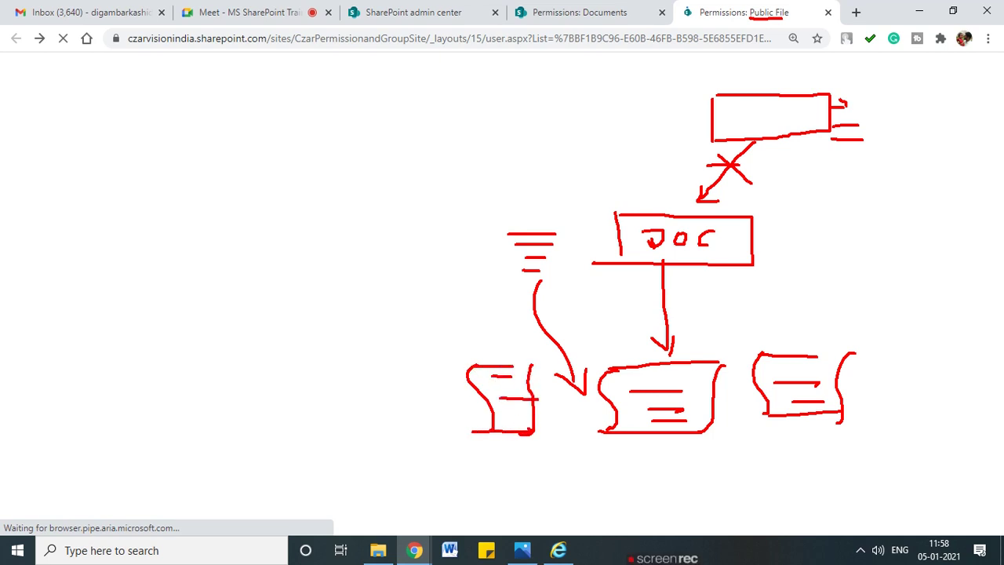
Step: Draw arrows from the DOC permission lines to the outer files, and cross out the arrows to the left and middle files
mouse_move(516, 268)
left_mouse_down()
mouse_move(486, 353)
mouse_move(606, 321)
mouse_move(799, 331)
left_mouse_up()
left_click_drag(786, 335, 809, 333)
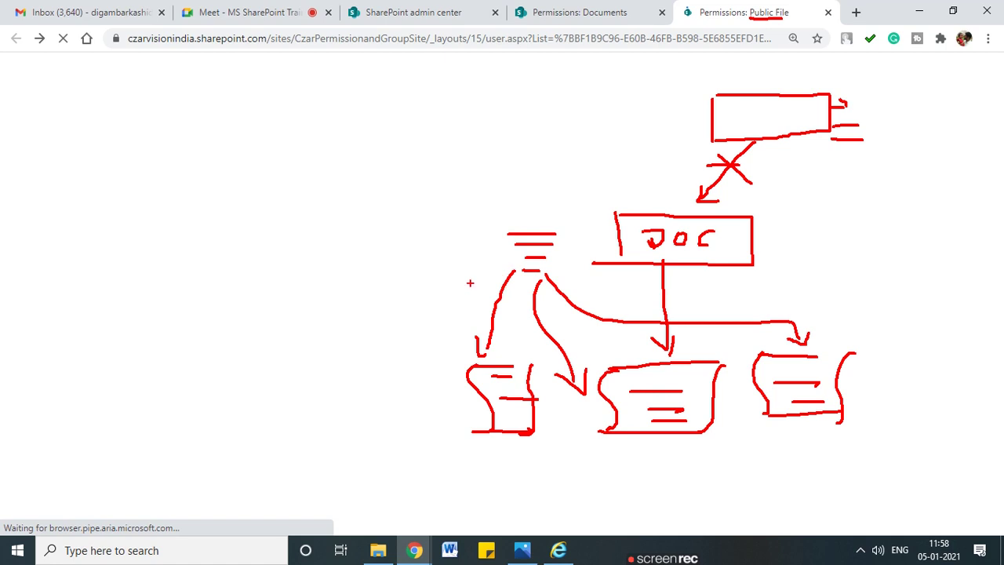
left_click_drag(477, 296, 511, 326)
mouse_move(508, 300)
left_mouse_down()
mouse_move(486, 331)
mouse_move(495, 313)
mouse_move(476, 321)
mouse_move(571, 348)
mouse_move(532, 351)
left_mouse_up()
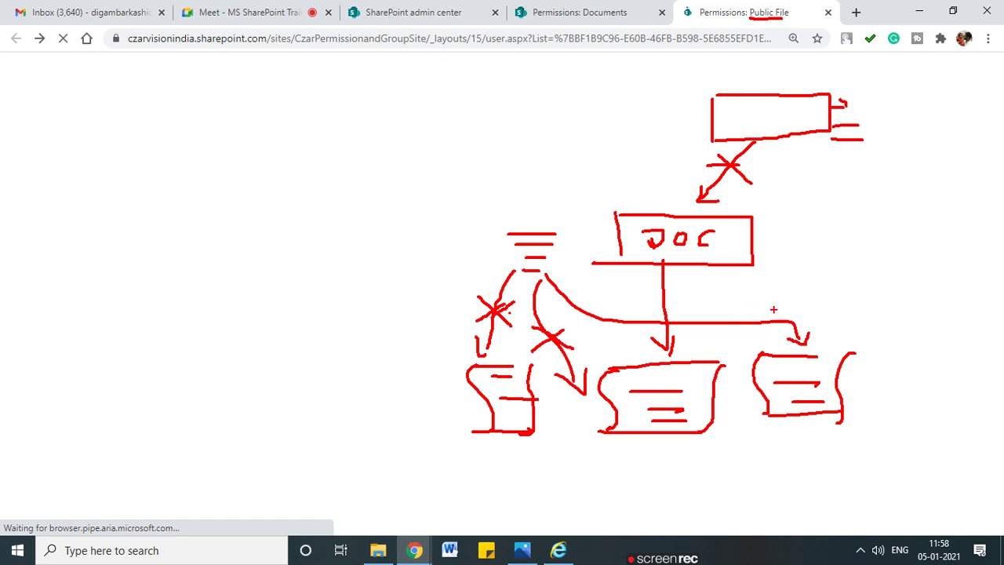
Step: Tick the right file, put crosses under the left and middle files, encircle the DOC box with its permission lines, and leave drawing mode
left_click_drag(875, 363, 925, 365)
left_click_drag(635, 446, 676, 472)
left_click_drag(673, 440, 631, 478)
left_click_drag(494, 441, 522, 463)
left_click_drag(521, 441, 500, 467)
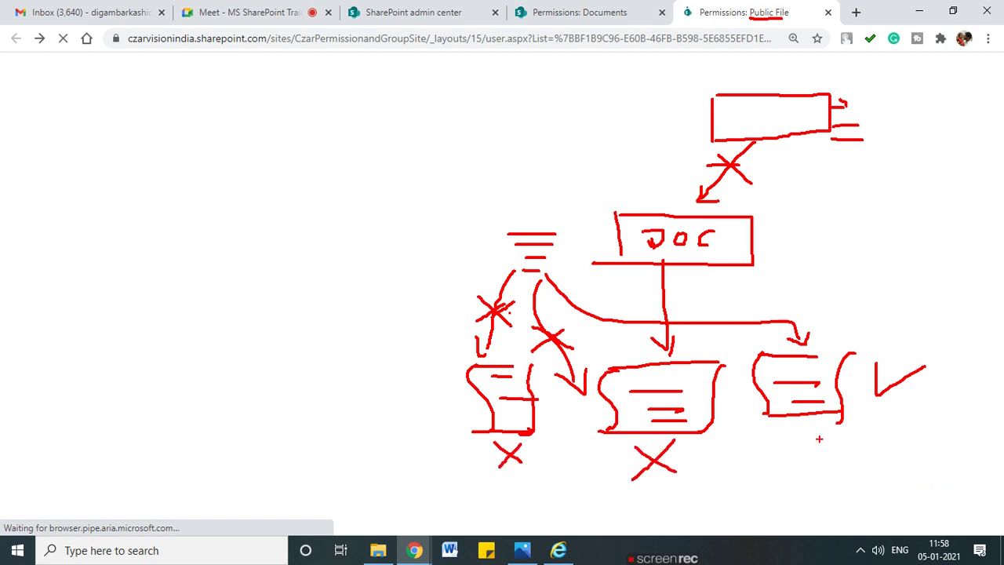
left_click_drag(814, 432, 894, 423)
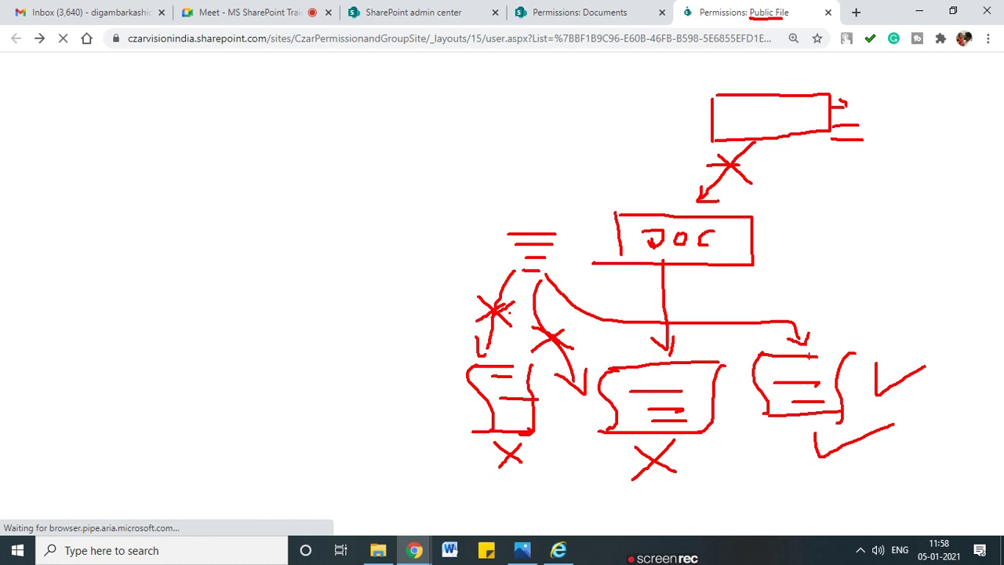
mouse_move(595, 276)
left_mouse_down()
mouse_move(630, 279)
mouse_move(676, 185)
mouse_move(521, 281)
mouse_move(695, 287)
left_mouse_up()
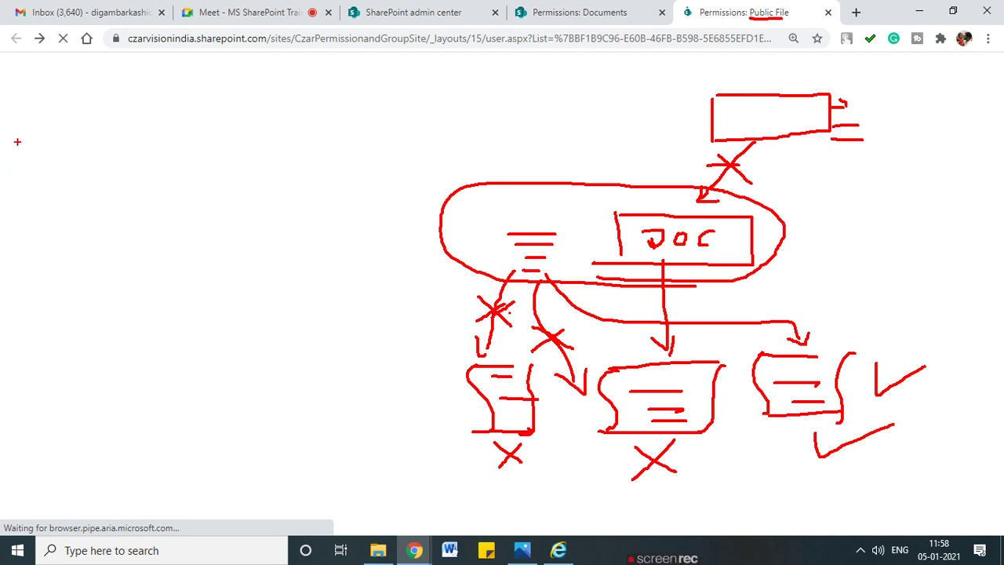
key("Escape")
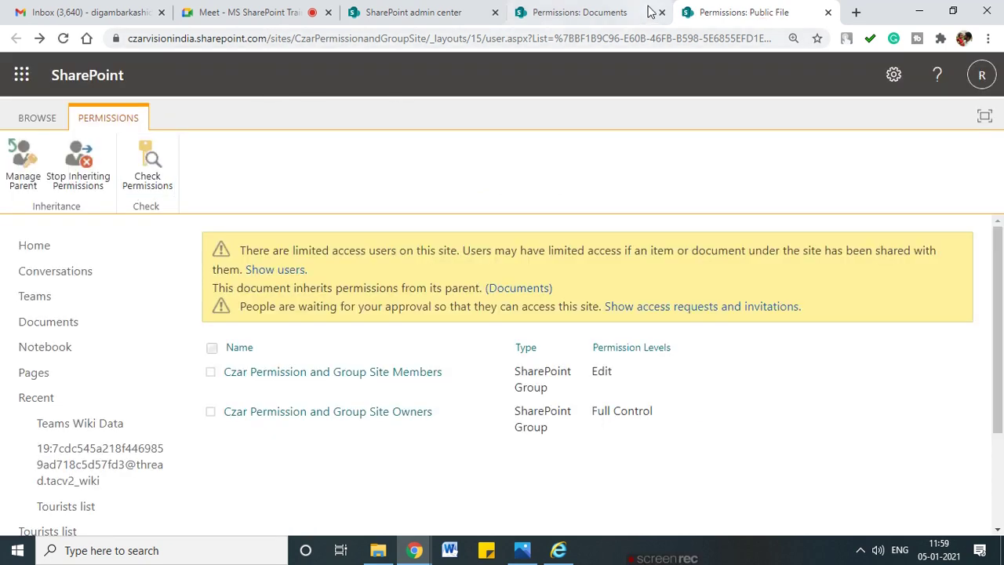
Step: Review Public File's permission groups and inheritance notice, and compare them with the Documents permissions page
scroll(470, 247, "down", 2)
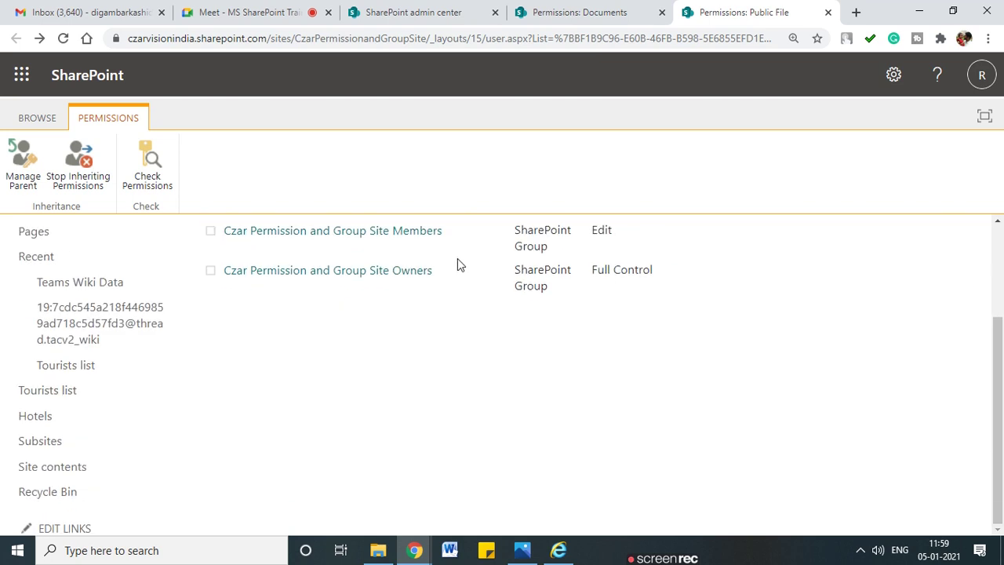
scroll(392, 243, "up", 1)
scroll(368, 294, "up", 1)
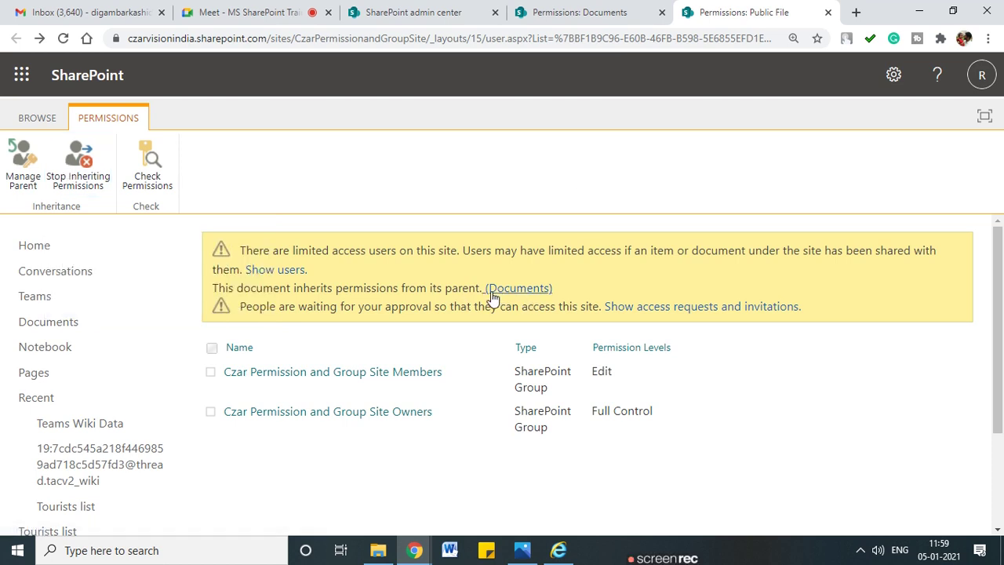
left_click(619, 9)
left_click(710, 10)
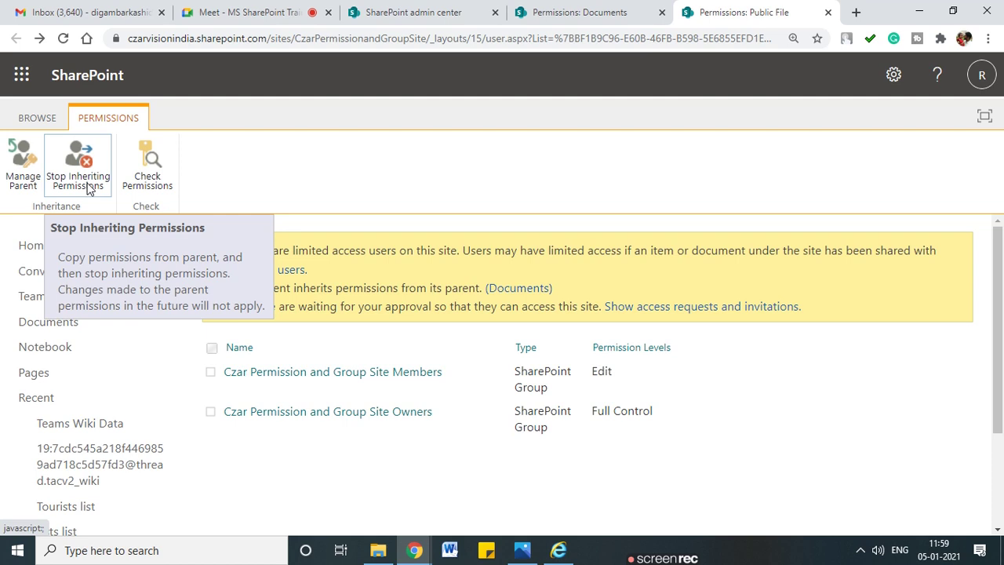
Step: Check the account manager's permissions on Public File and close the check dialog
left_click(147, 166)
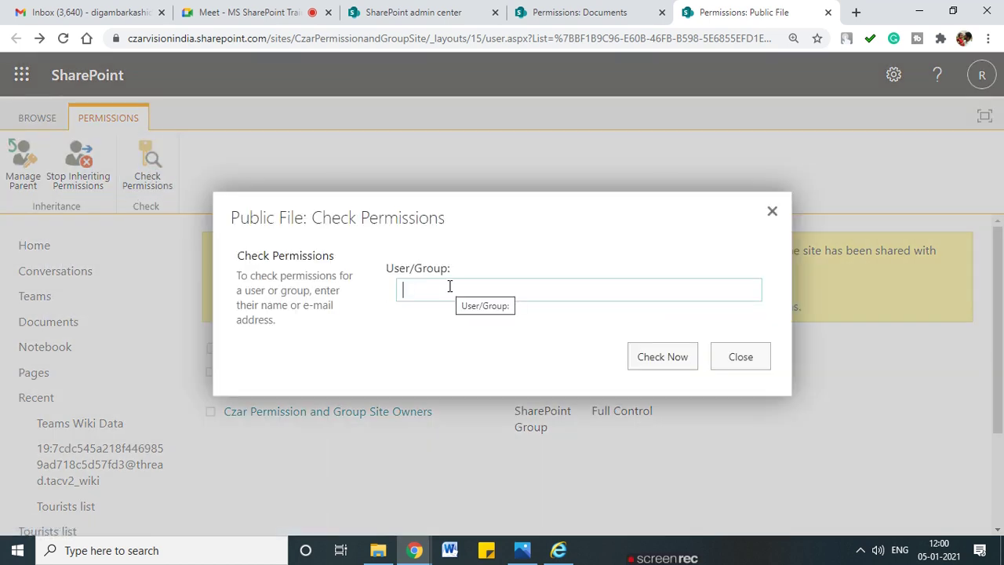
type("sham")
left_click(461, 323)
left_click(663, 357)
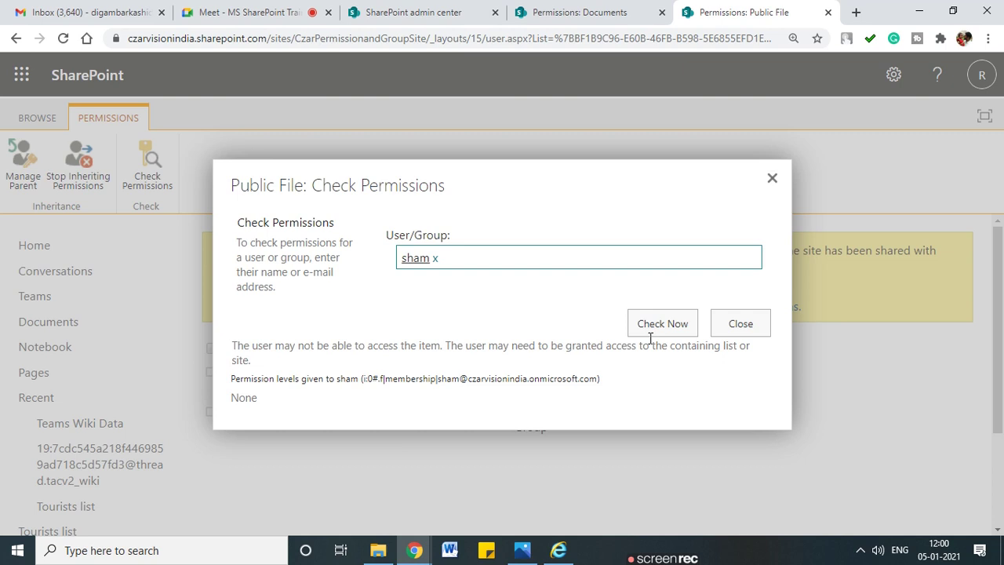
left_click(773, 180)
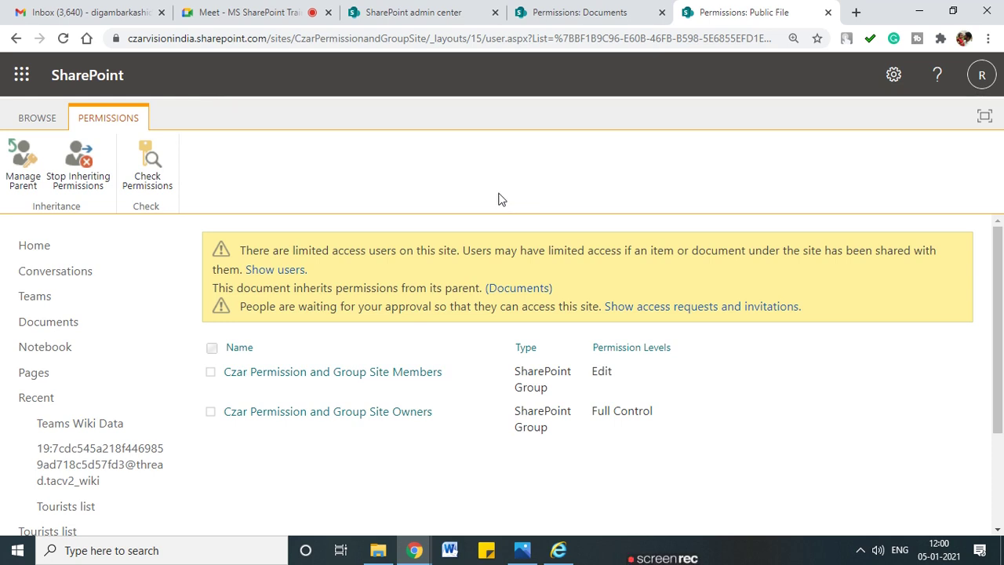
Step: Stop Public File from inheriting its parent's permissions, and temporarily circle the unique-permissions and access-request notices
left_click(82, 177)
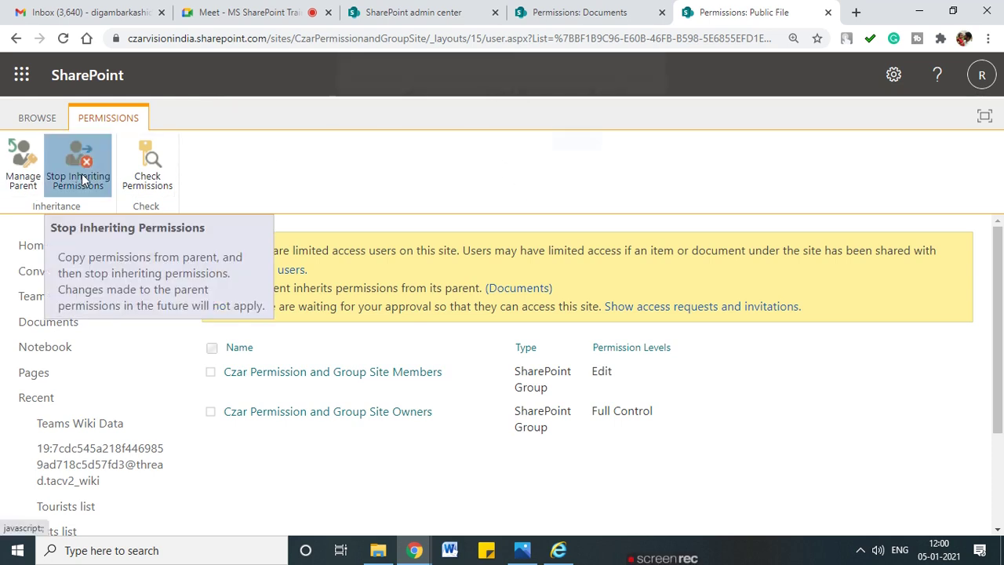
left_click(570, 152)
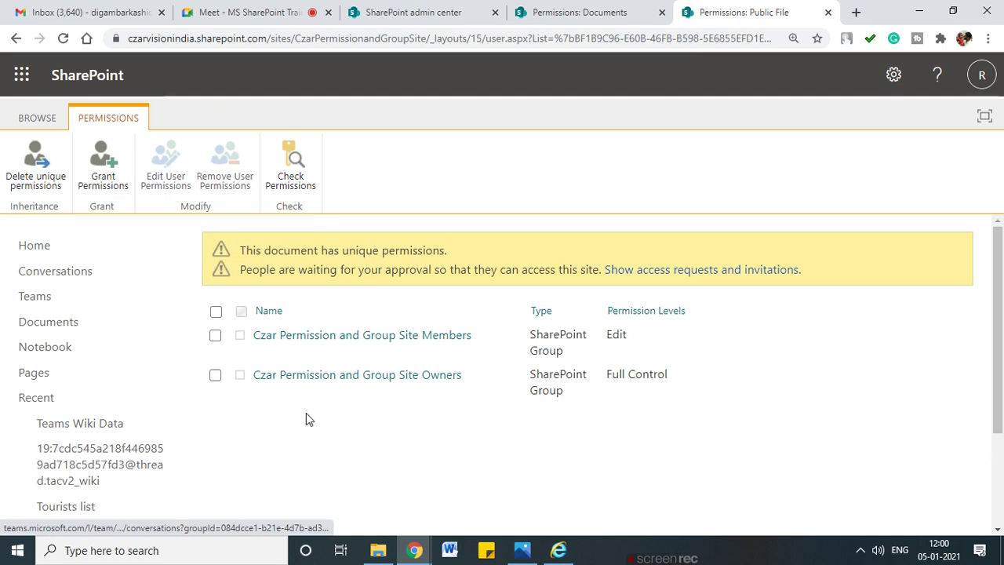
mouse_move(254, 255)
left_mouse_down()
mouse_move(384, 262)
mouse_move(456, 245)
mouse_move(268, 239)
mouse_move(228, 255)
mouse_move(252, 262)
left_mouse_up()
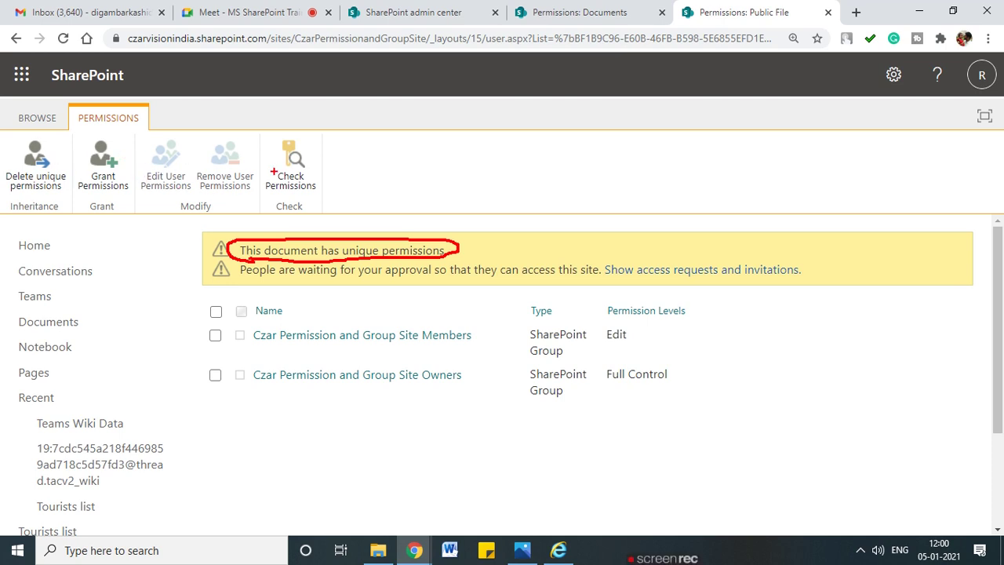
mouse_move(253, 275)
left_mouse_down()
mouse_move(820, 270)
mouse_move(740, 262)
mouse_move(241, 268)
left_mouse_up()
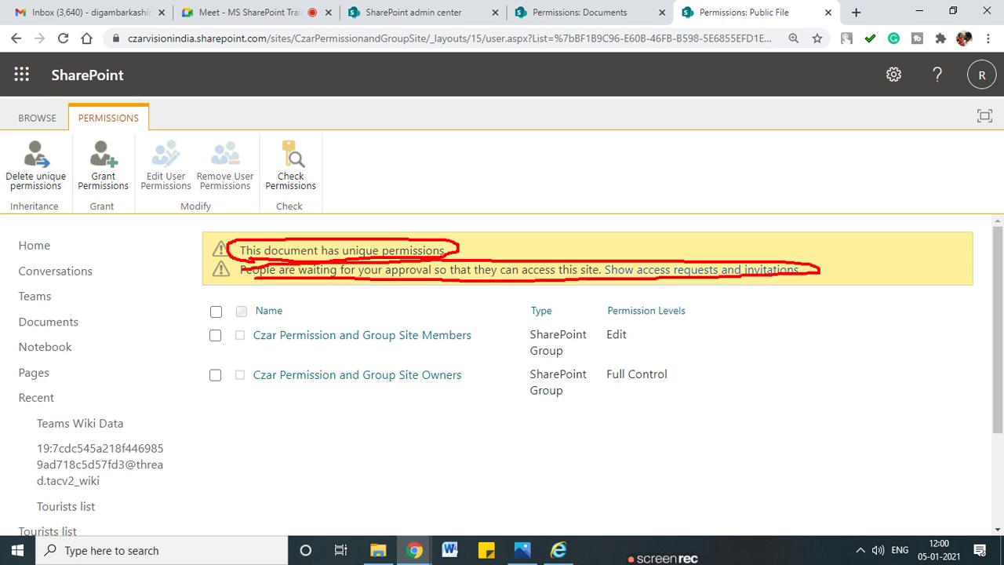
key("Escape")
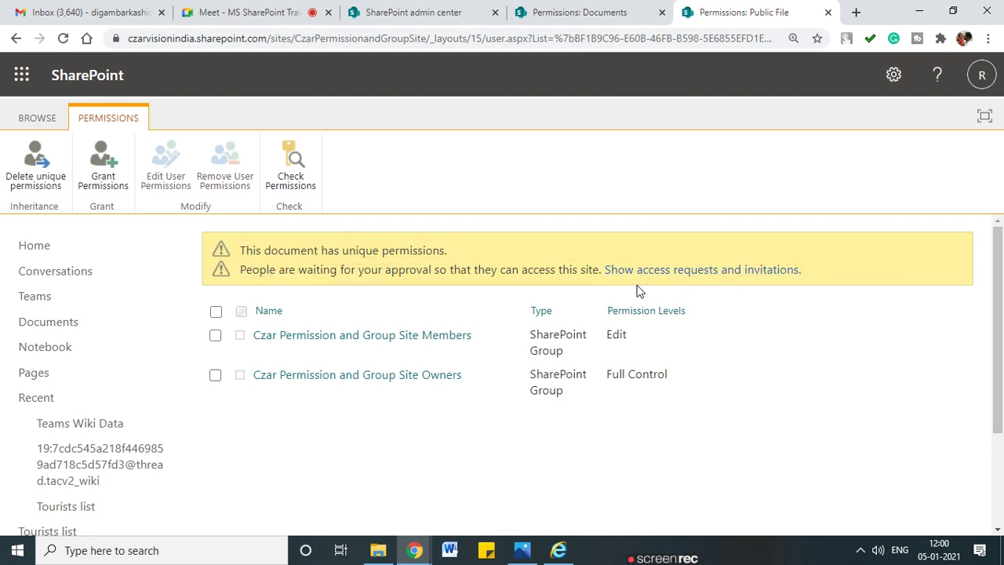
Step: Open the Czar Permission and Group Site Members group and enter the account manager as invitee in a new-user invitation
left_click(367, 336)
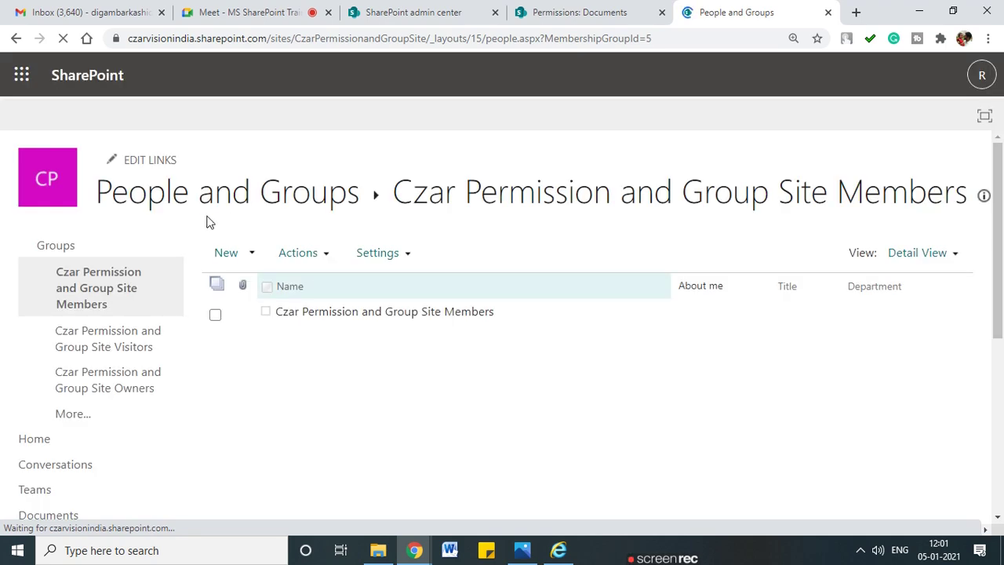
left_click(225, 255)
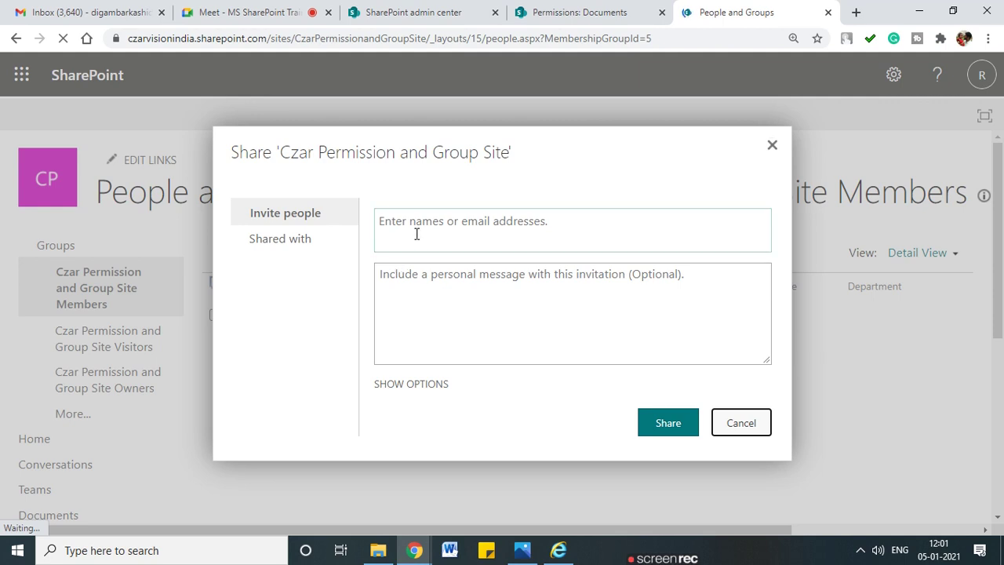
left_click(415, 231)
type("sha")
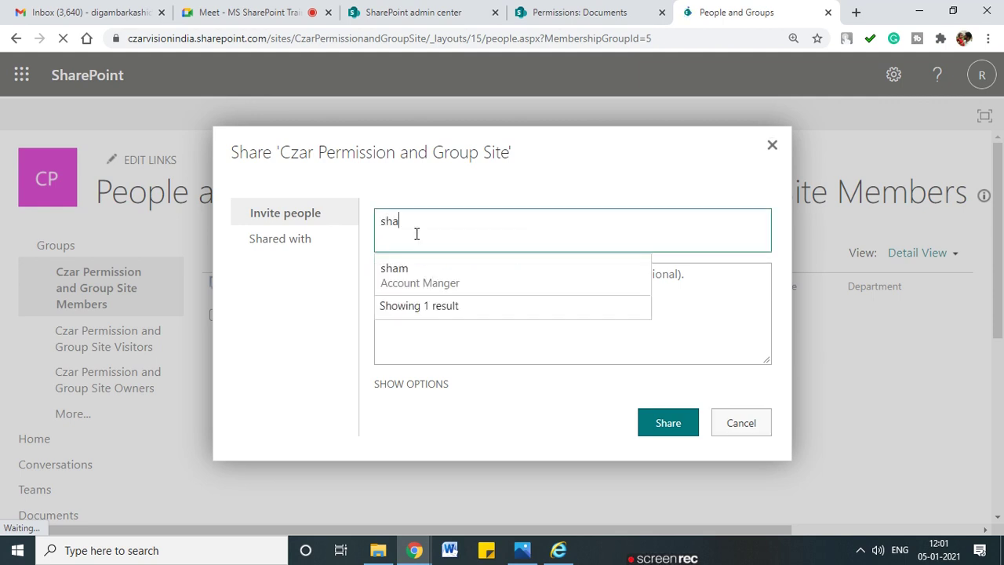
type("m")
left_click(432, 277)
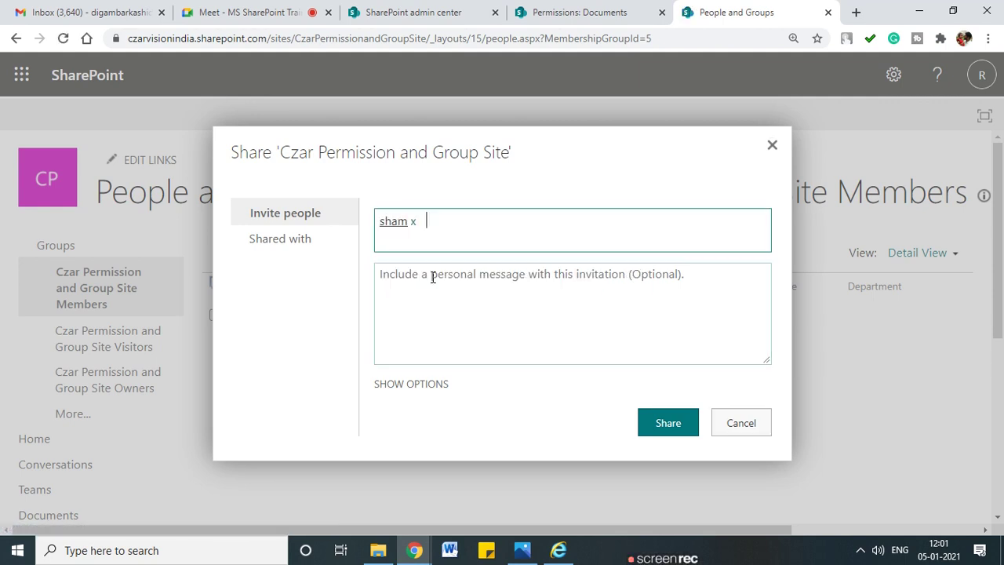
Step: Review who Czar Permission and Group Site is already shared with, and send the account manager's invitation
left_click(282, 241)
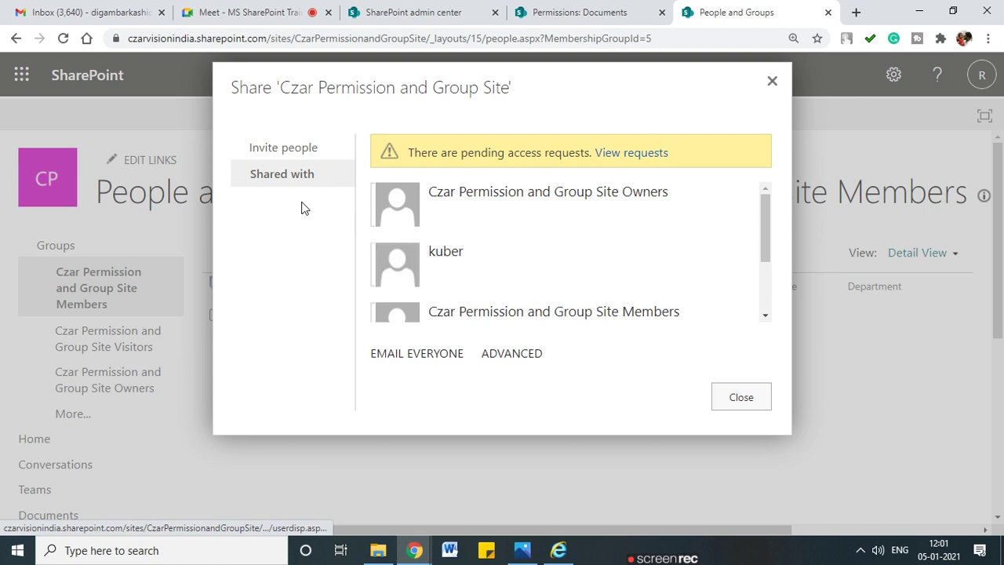
scroll(466, 251, "down", 2)
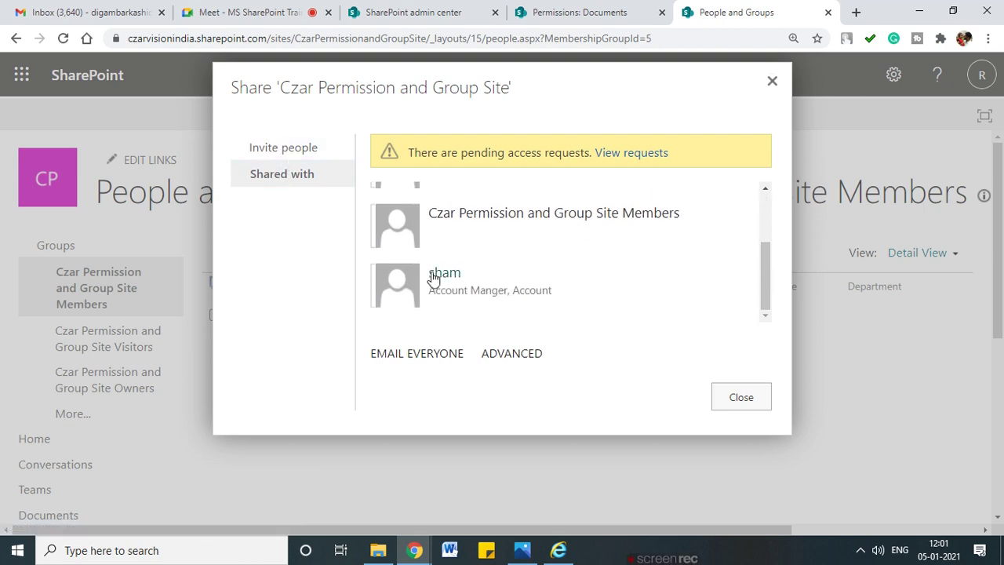
left_click(275, 151)
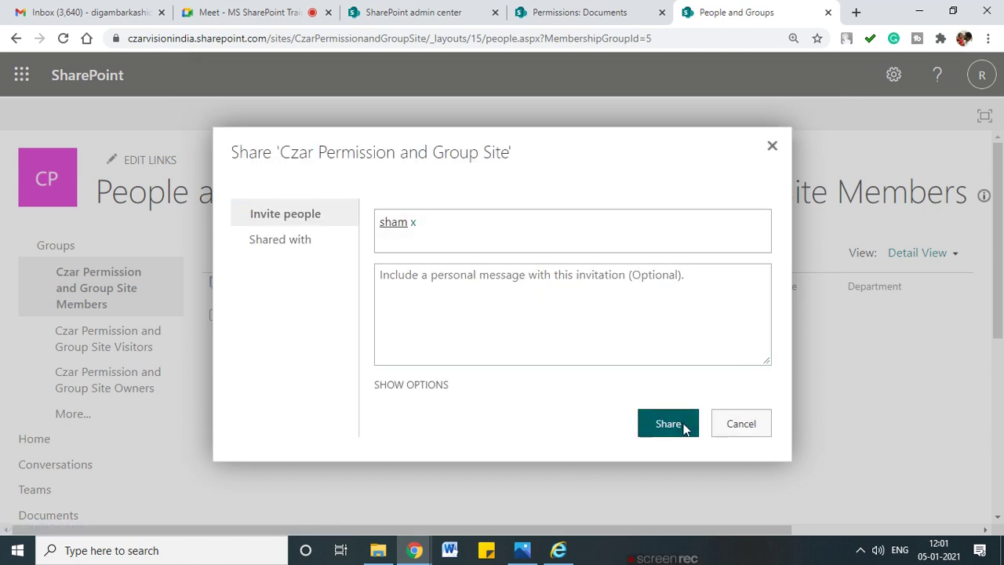
left_click(316, 256)
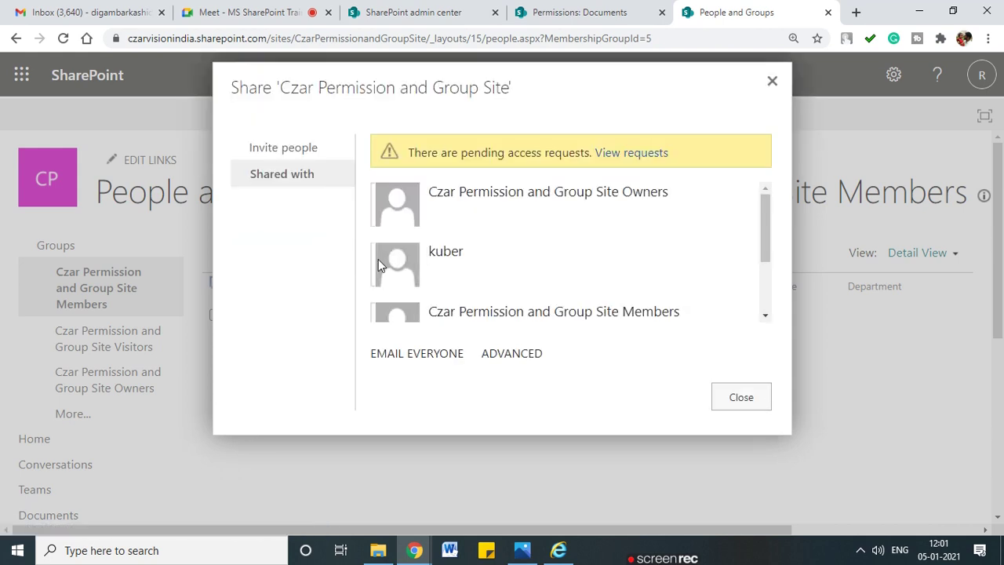
scroll(432, 273, "down", 3)
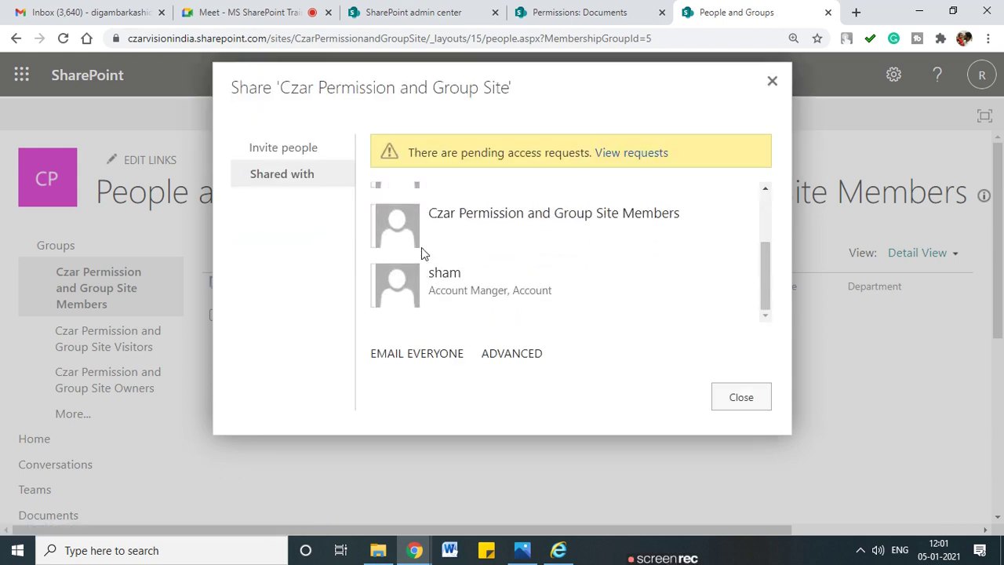
left_click(286, 157)
left_click(675, 427)
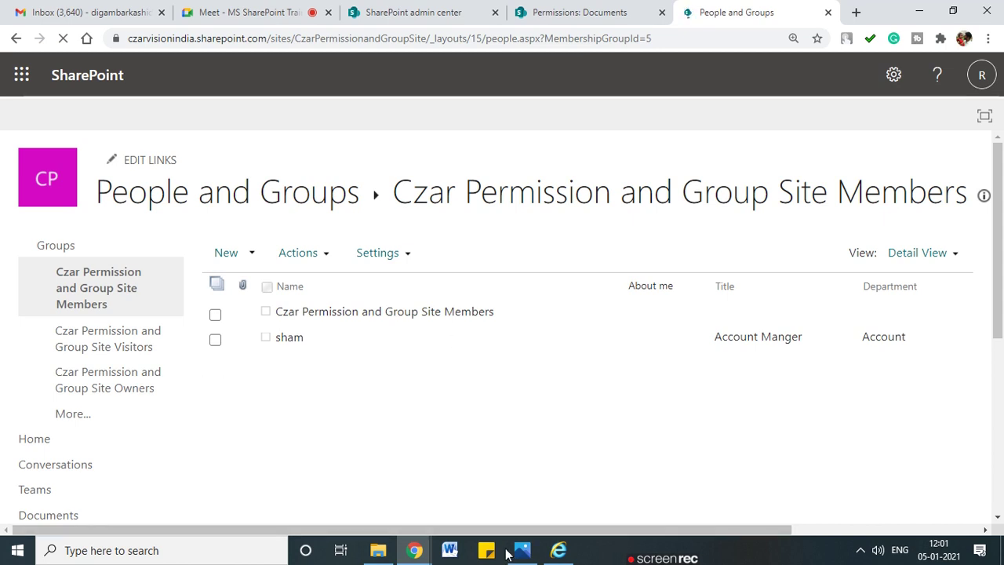
Step: Switch to Internet Explorer and open the Documents library from the home page of Czar Permission and Group Site
left_click(558, 550)
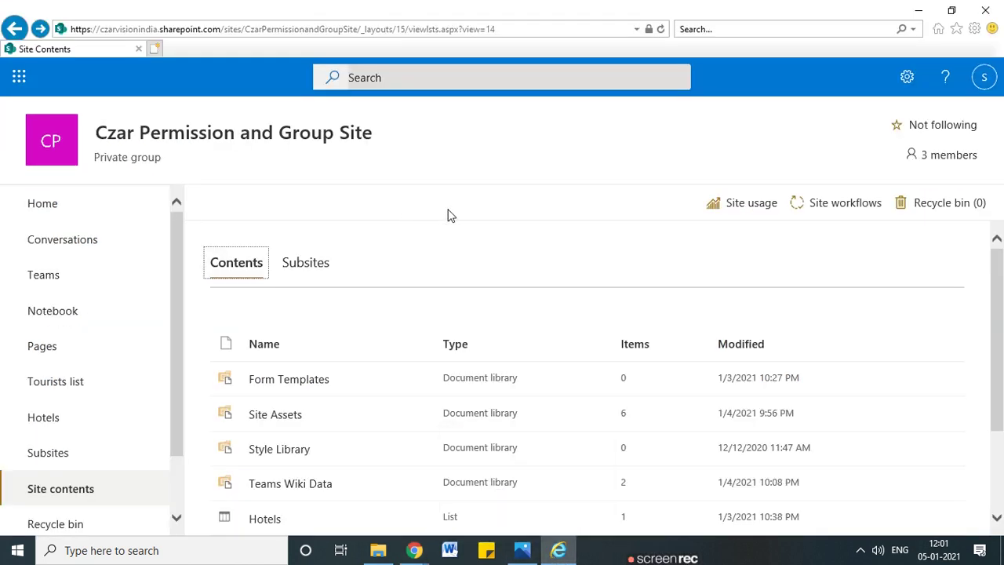
left_click(74, 208)
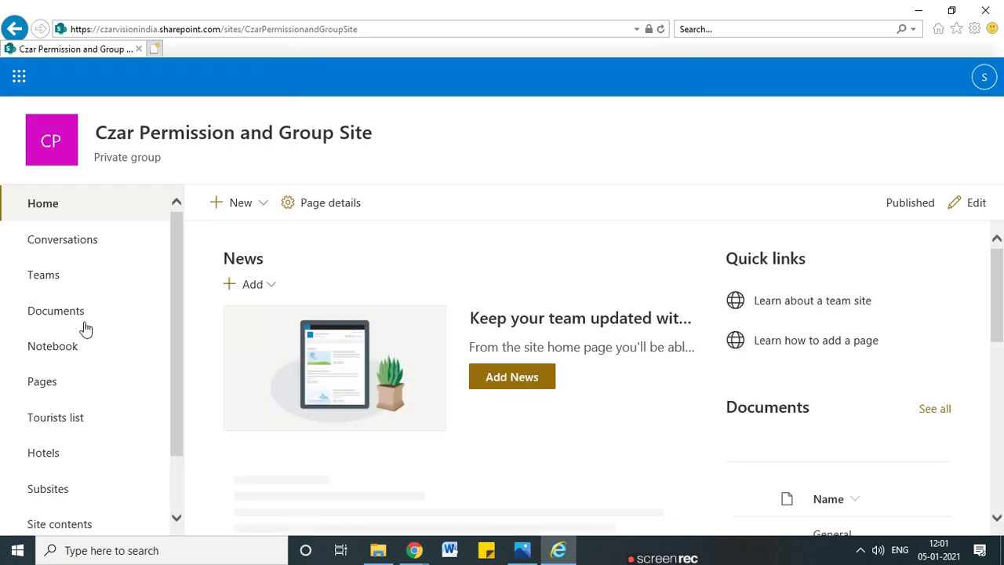
mouse_move(42, 320)
left_mouse_down()
mouse_move(97, 322)
mouse_move(44, 300)
left_mouse_up()
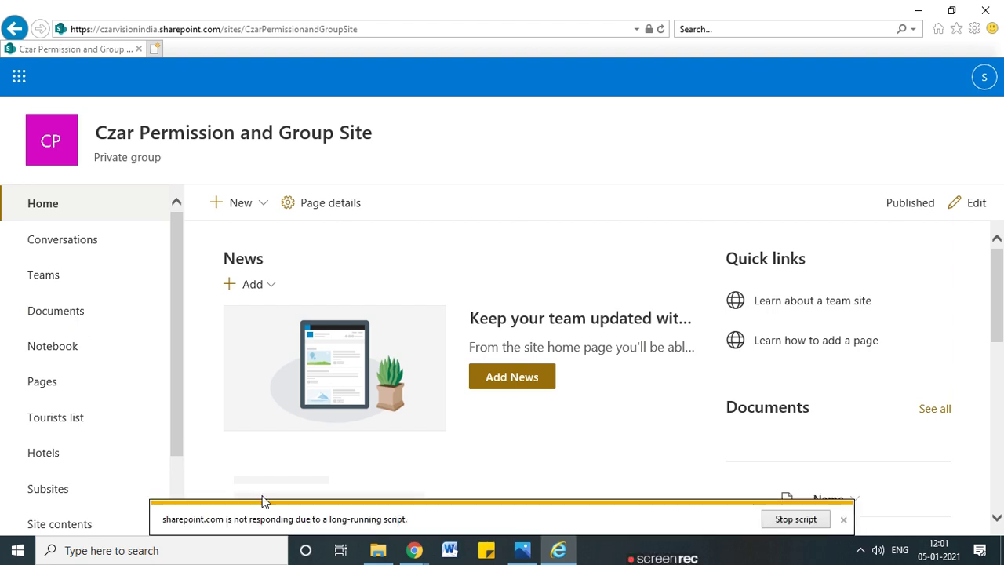
left_click(73, 316)
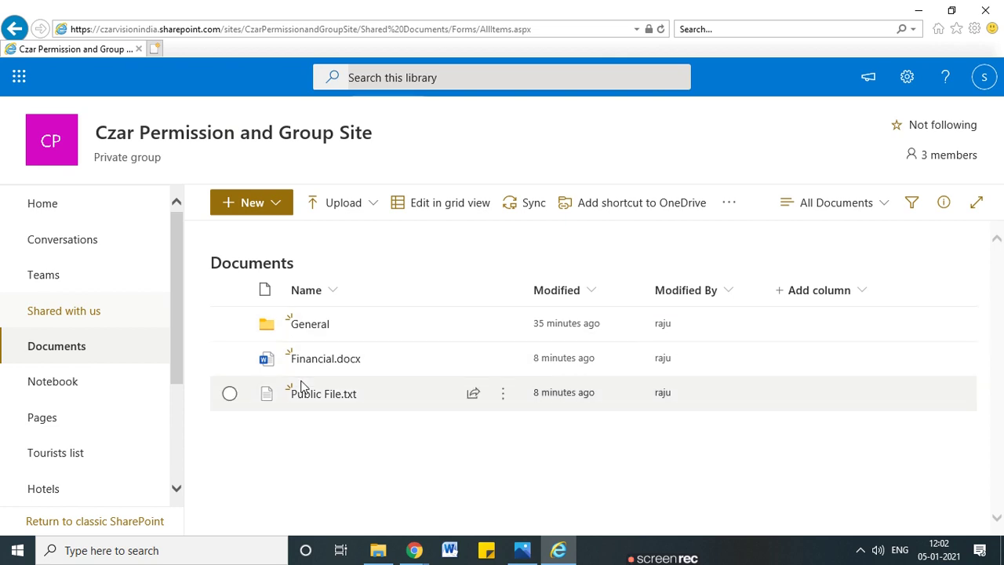
Step: Back in Chrome, open the Site Members group from the Documents permissions, circle the added member, and return to Public File's permissions
key("alt+Tab")
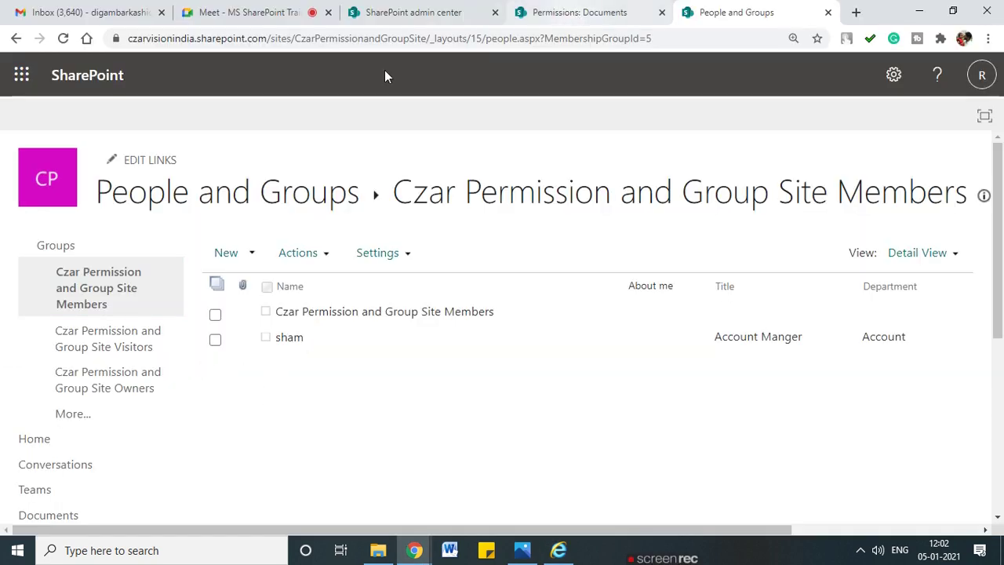
left_click(19, 40)
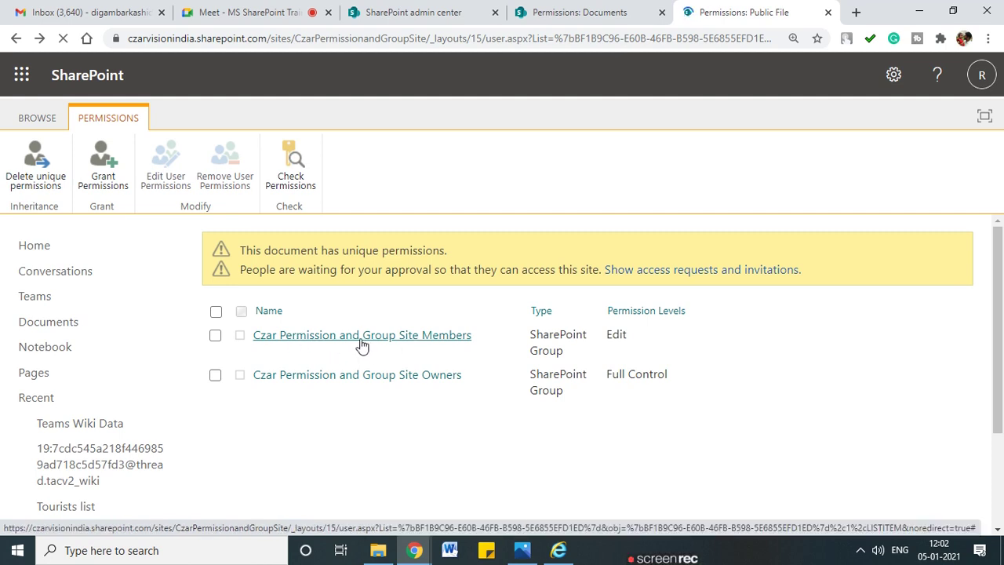
left_click(561, 9)
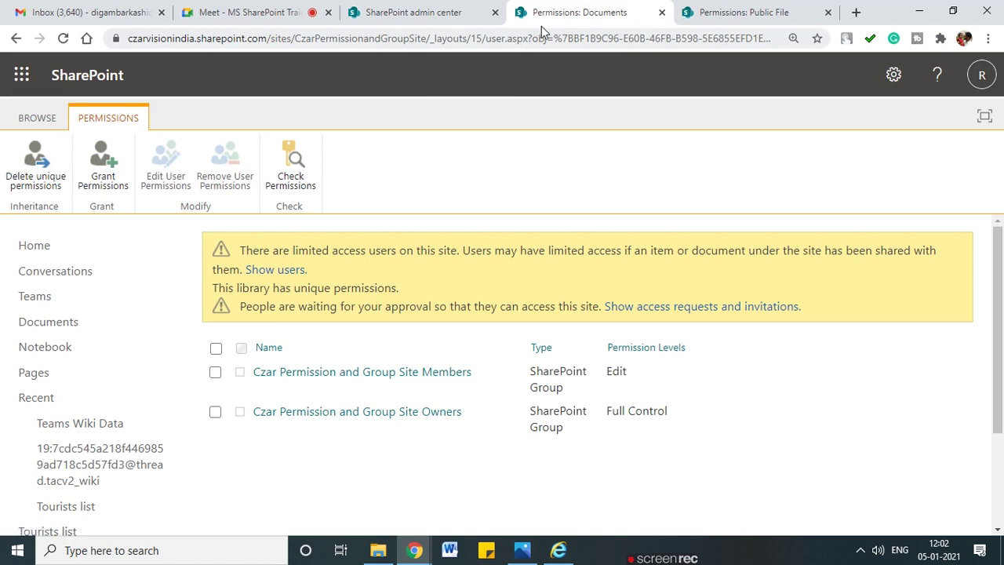
left_click(410, 375)
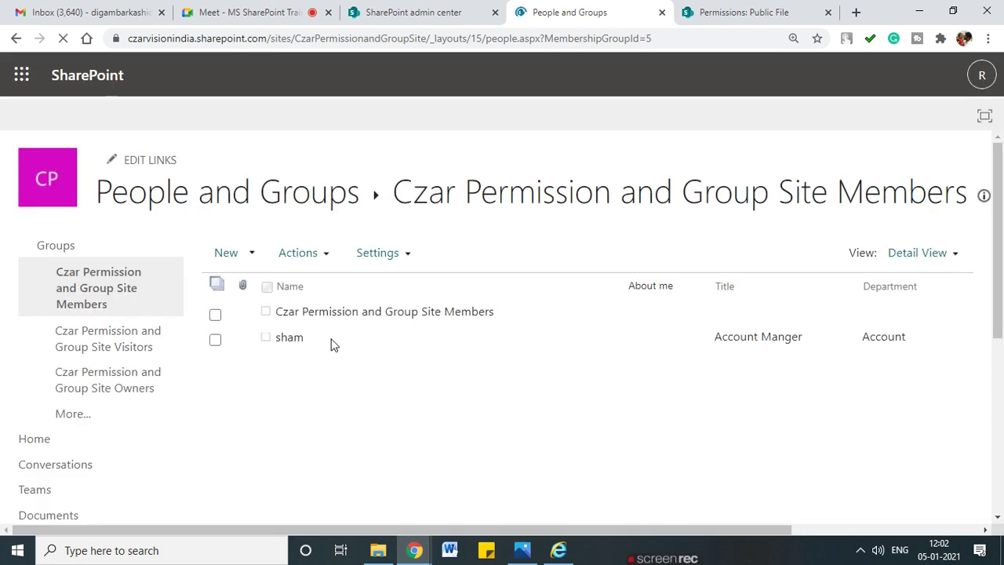
mouse_move(334, 345)
left_mouse_down()
mouse_move(232, 342)
mouse_move(329, 334)
left_mouse_up()
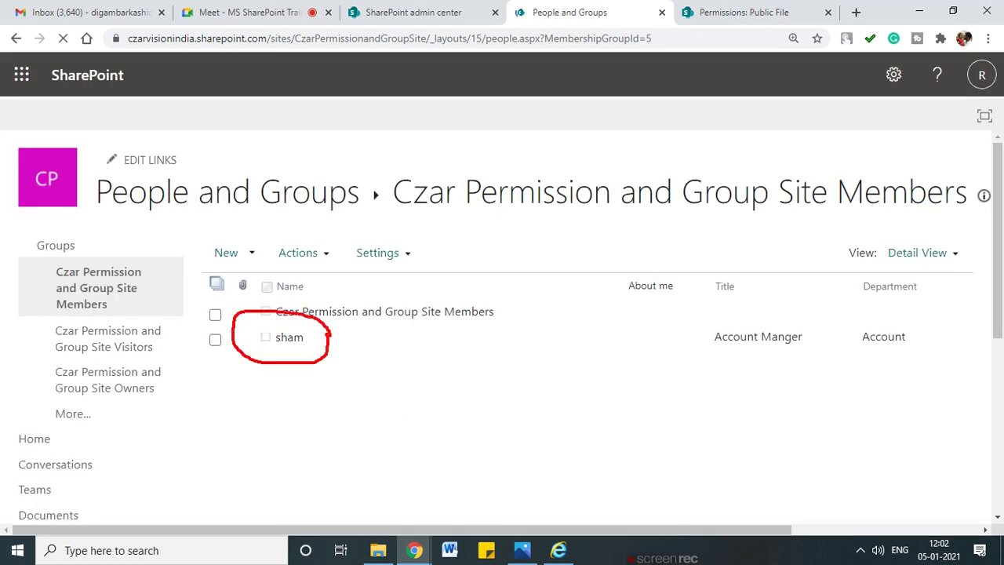
left_click(725, 13)
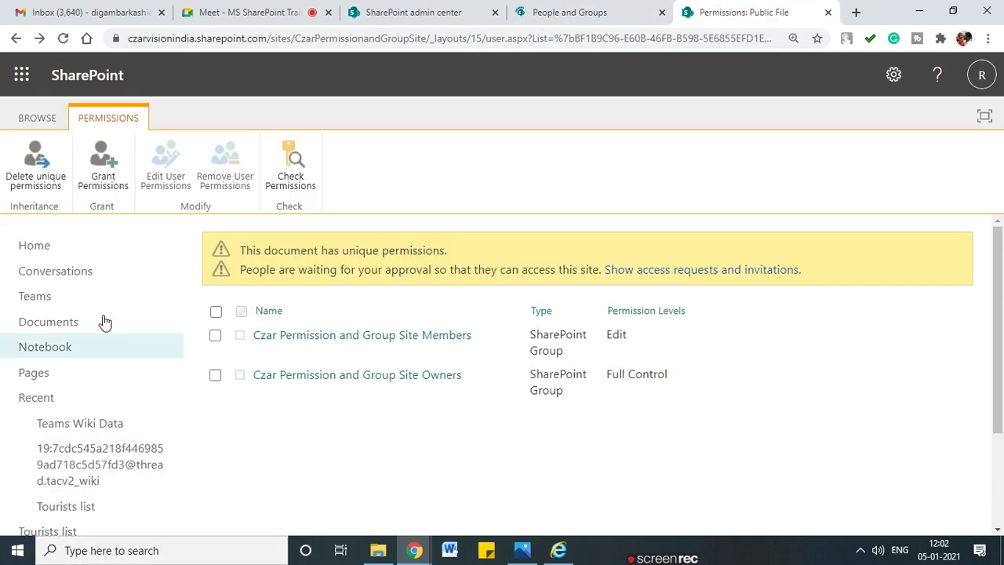
Step: Underline and circle the Czar Permission and Group Site Members group in Public File's permissions, and clear the marks
mouse_move(253, 343)
left_mouse_down()
mouse_move(496, 323)
mouse_move(288, 357)
mouse_move(295, 345)
mouse_move(323, 343)
left_mouse_up()
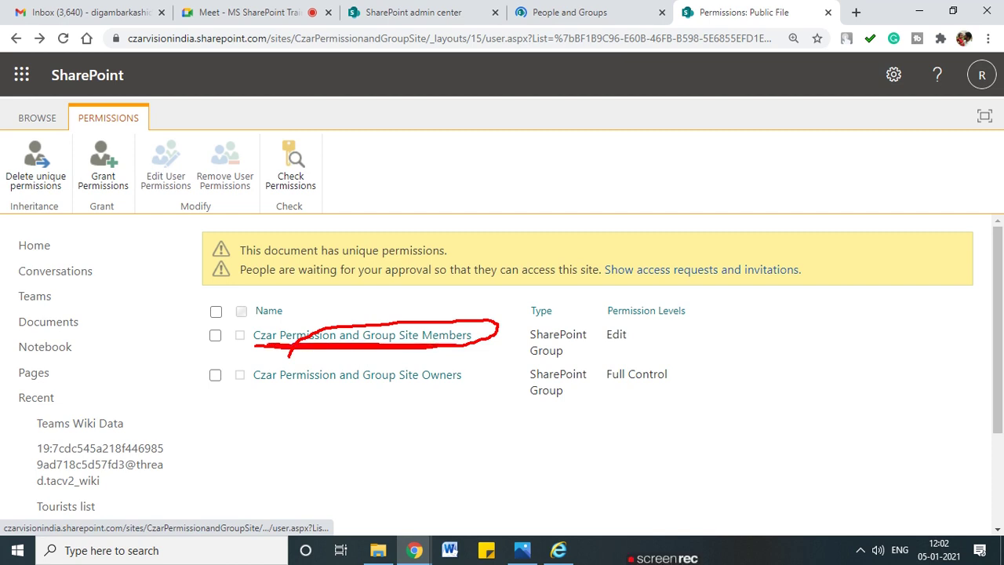
mouse_move(431, 348)
left_mouse_down()
mouse_move(462, 343)
mouse_move(455, 352)
left_mouse_up()
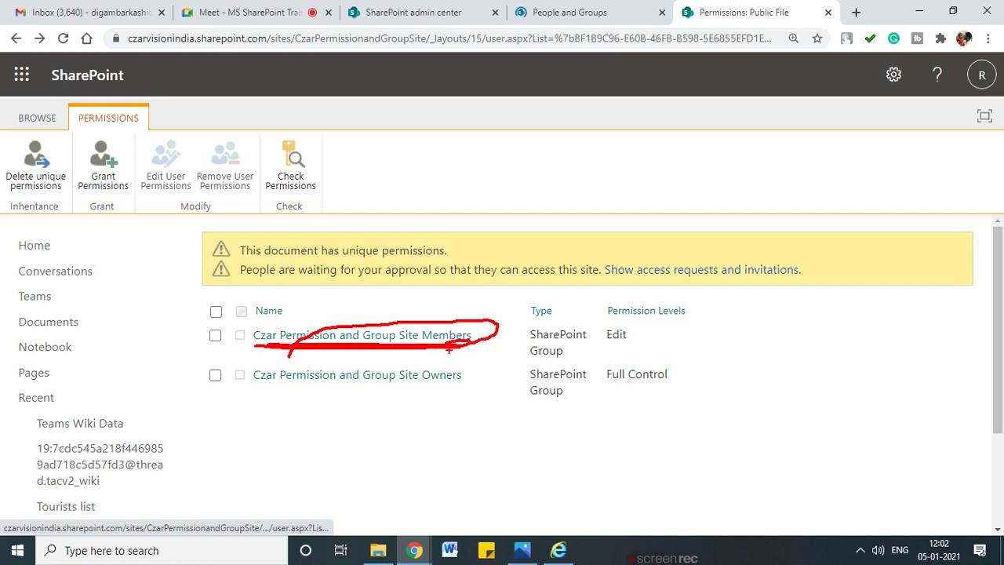
key("Escape")
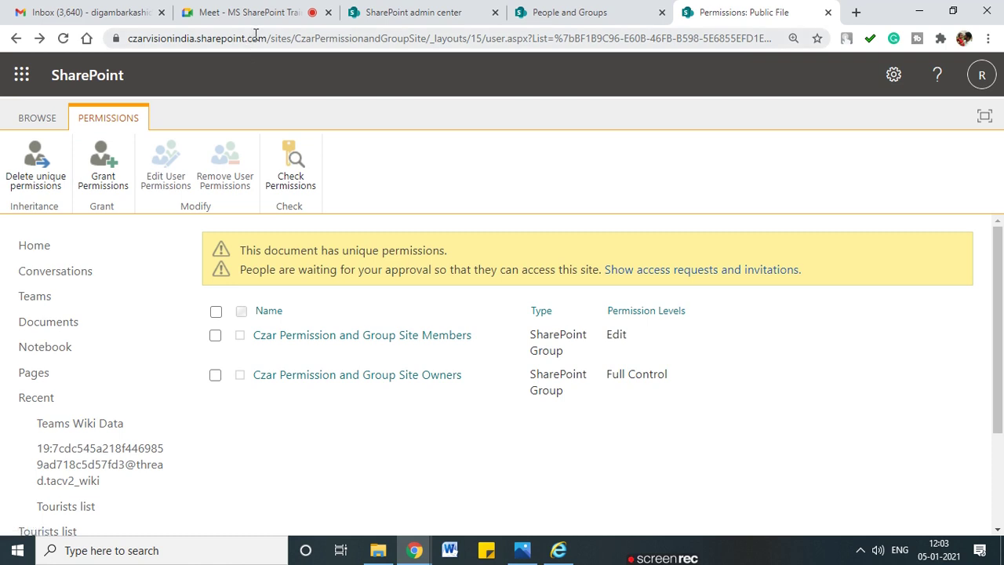
Step: Grant the account manager Edit permission directly on Public File, with an email invitation
left_click(110, 168)
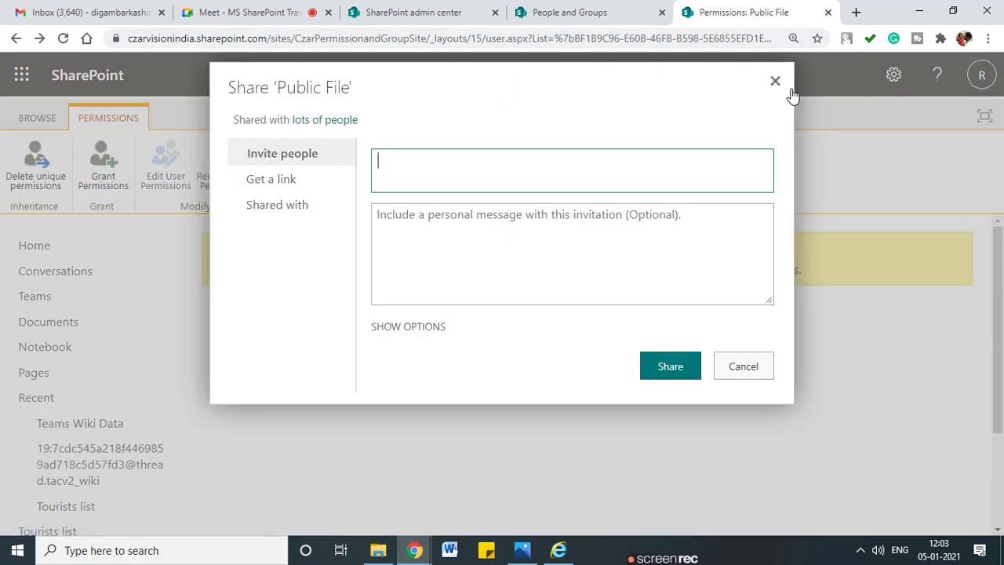
left_click(774, 83)
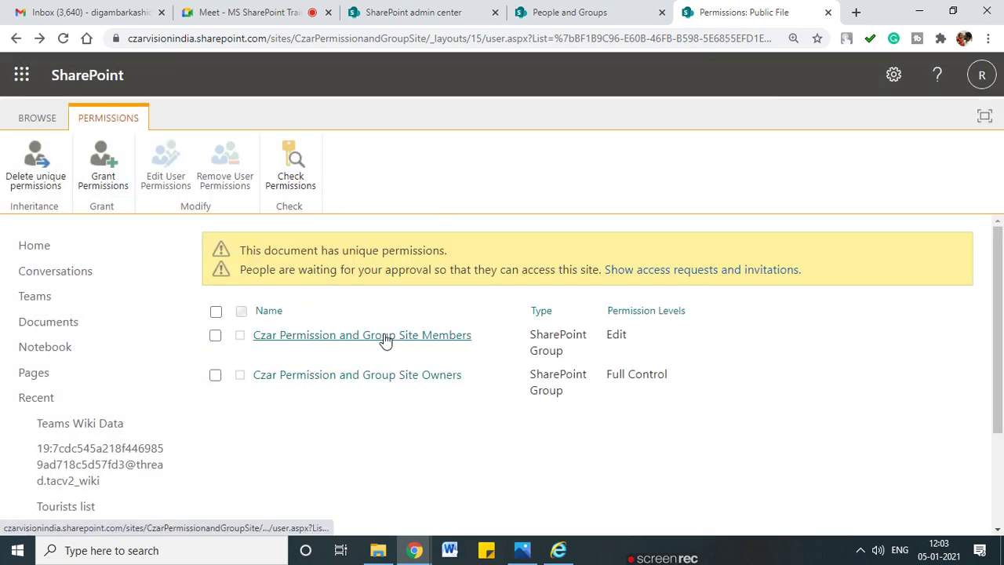
left_click(94, 168)
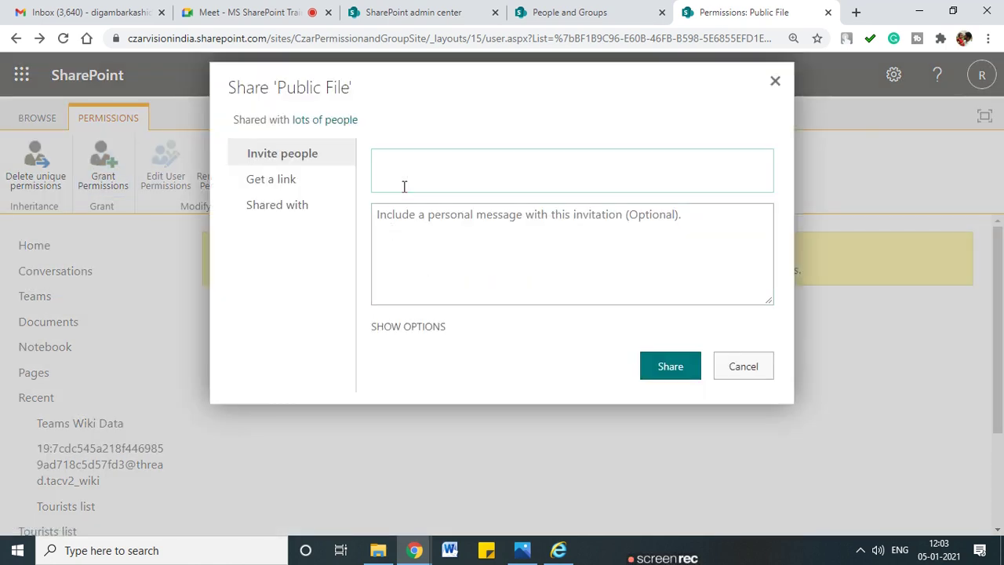
type("sham")
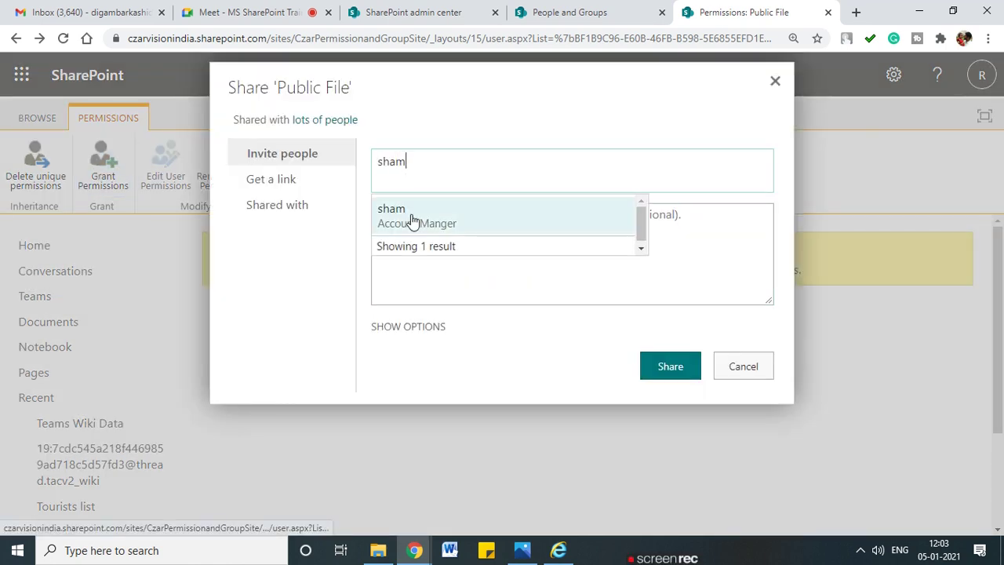
left_click(410, 219)
left_click(427, 334)
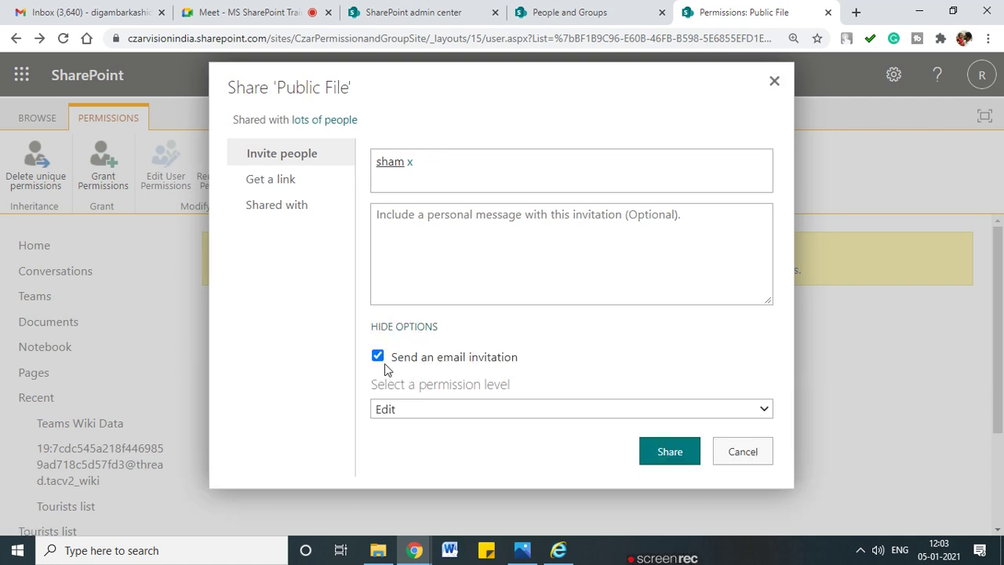
left_click(437, 411)
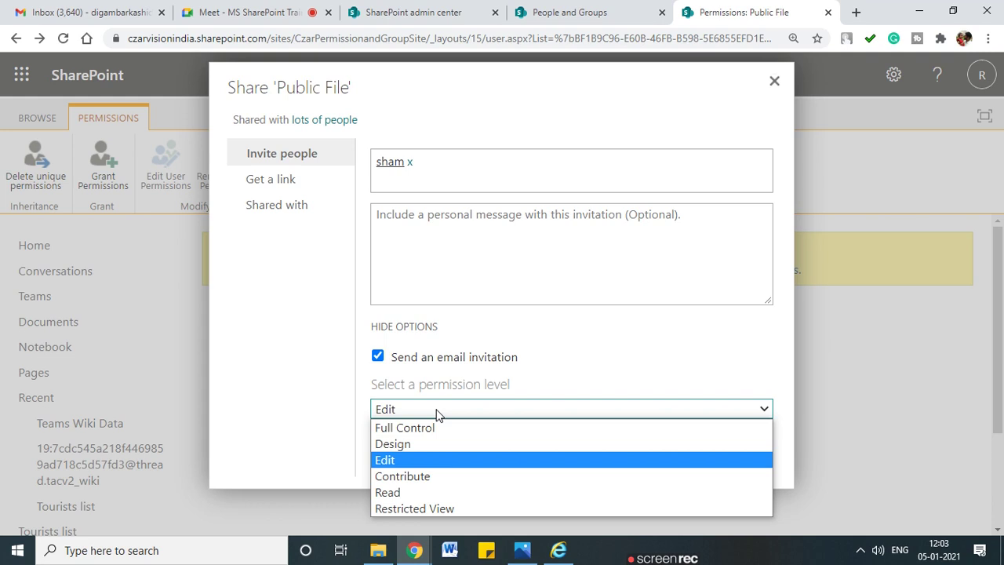
left_click(436, 411)
left_click(666, 451)
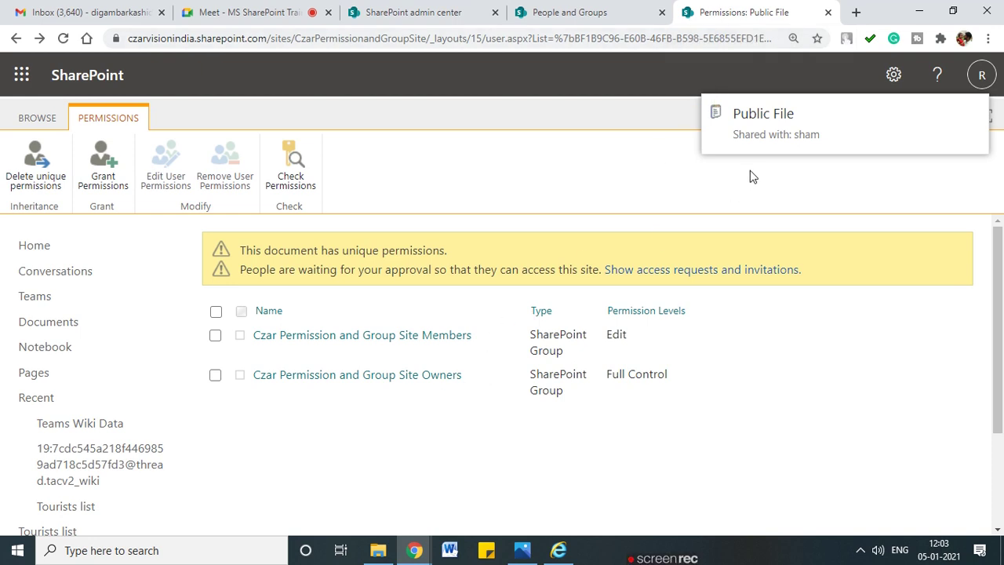
Step: Remove the account manager from the Czar Permission and Group Site Members group
left_click(400, 335)
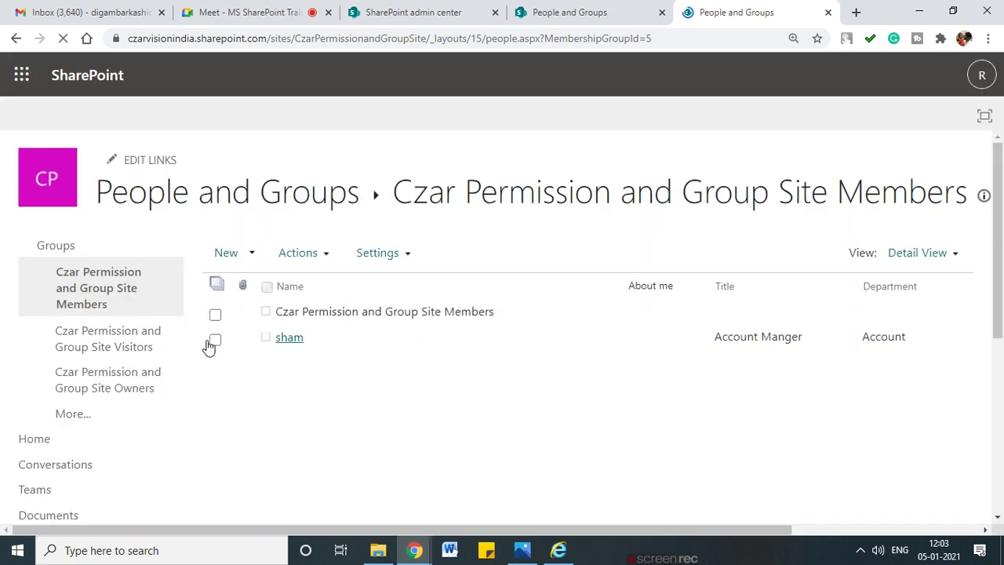
left_click(214, 341)
left_click(297, 255)
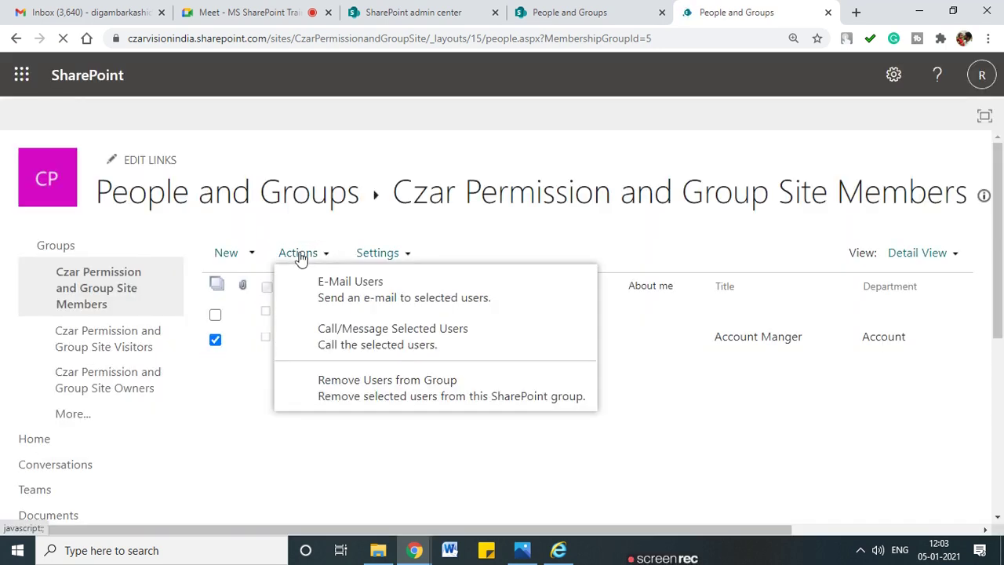
left_click(407, 400)
left_click(571, 184)
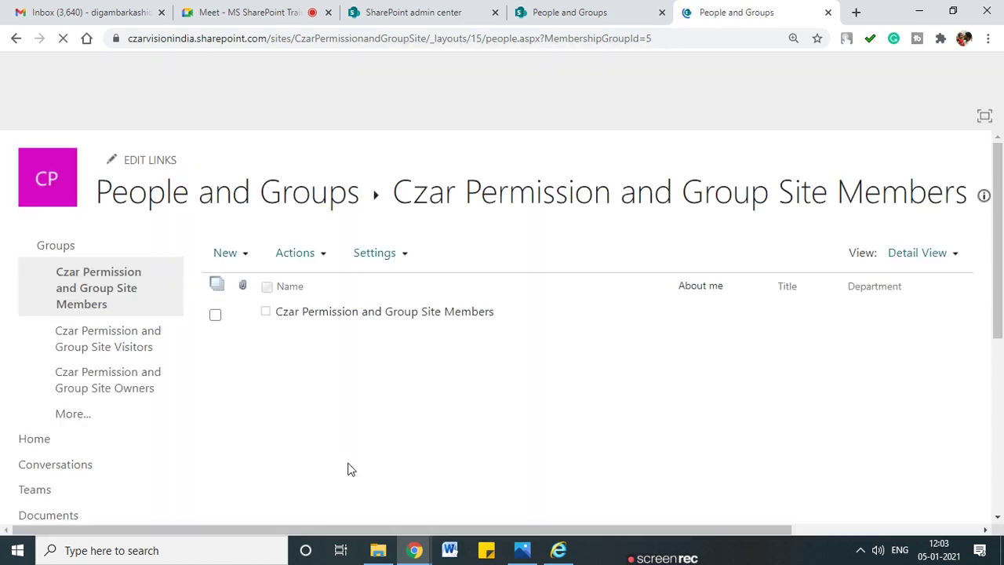
Step: Reload Public File's permissions, circle the account manager's direct entry, box the Site Members group and cross out its Edit level
left_click(16, 40)
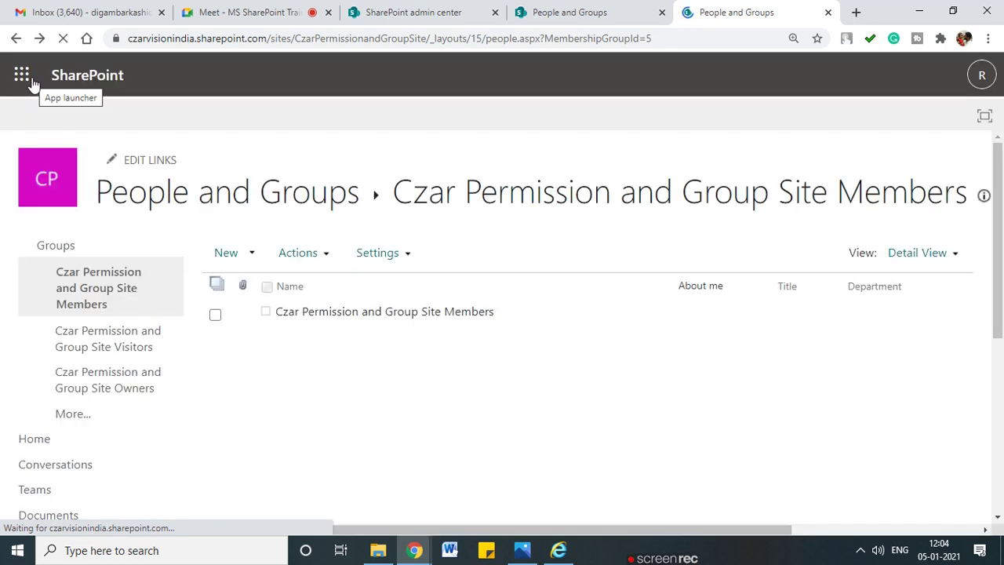
left_click(16, 39)
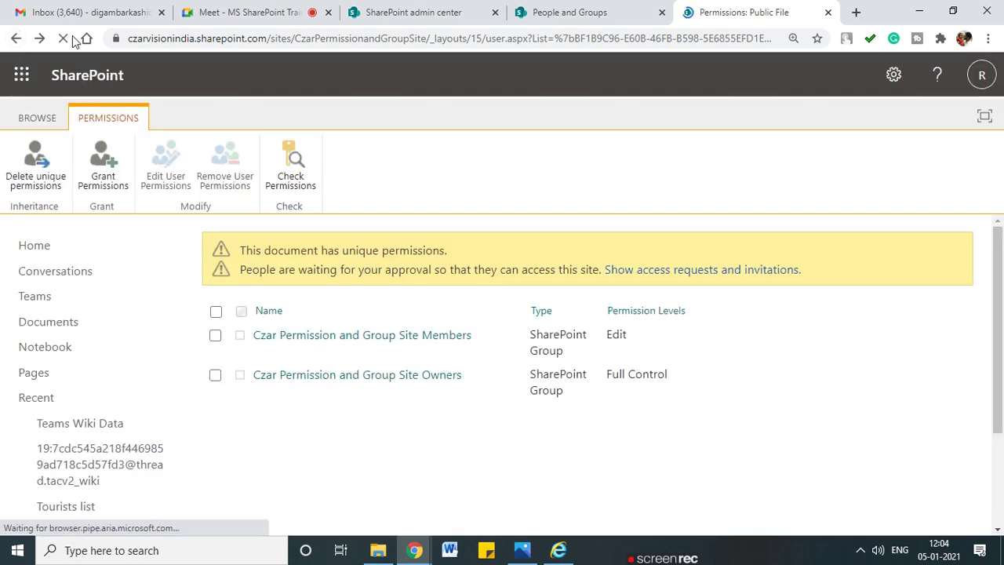
left_click(694, 44)
key("Return")
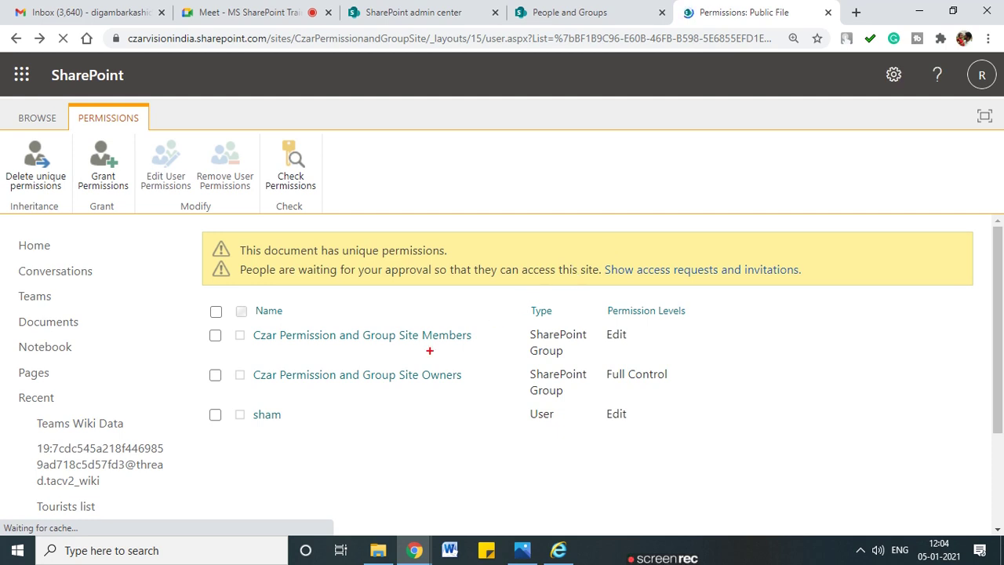
mouse_move(317, 388)
left_mouse_down()
mouse_move(284, 388)
mouse_move(202, 441)
mouse_move(609, 464)
mouse_move(637, 407)
mouse_move(275, 392)
left_mouse_up()
mouse_move(636, 328)
left_mouse_down()
mouse_move(672, 339)
mouse_move(619, 342)
left_mouse_up()
mouse_move(274, 351)
left_mouse_down()
mouse_move(453, 354)
mouse_move(475, 315)
mouse_move(249, 319)
left_mouse_up()
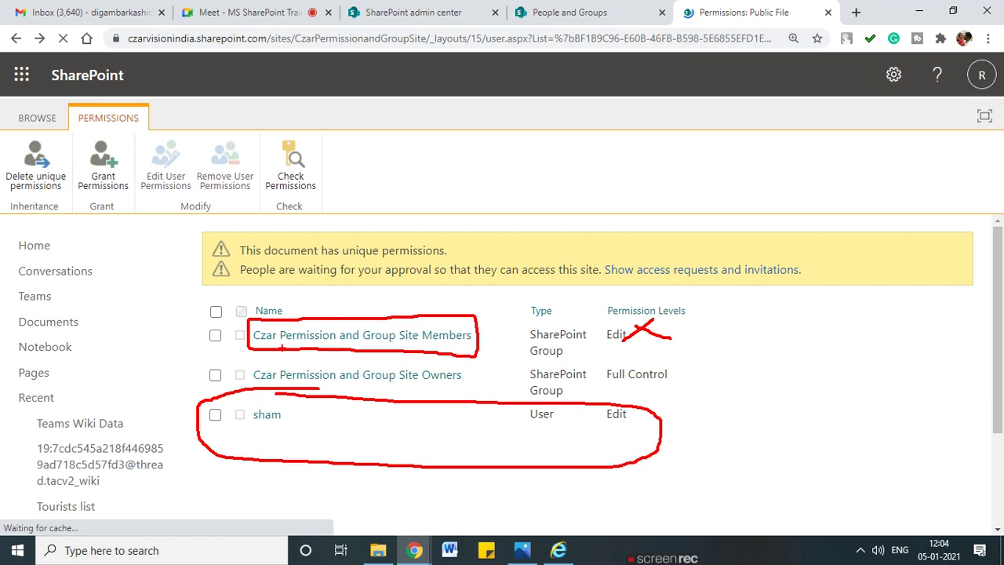
Step: Switch to Internet Explorer, close the Photos window, open the site's Documents library from its home page, and mark Public File.txt
left_click(558, 549)
left_click(48, 205)
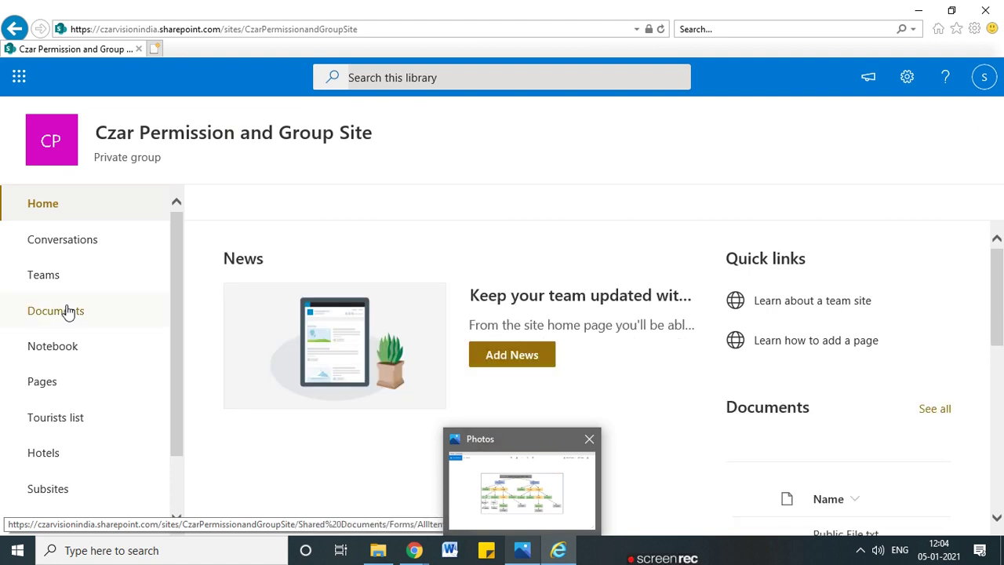
left_click(585, 441)
key("alt+F4")
left_click(57, 310)
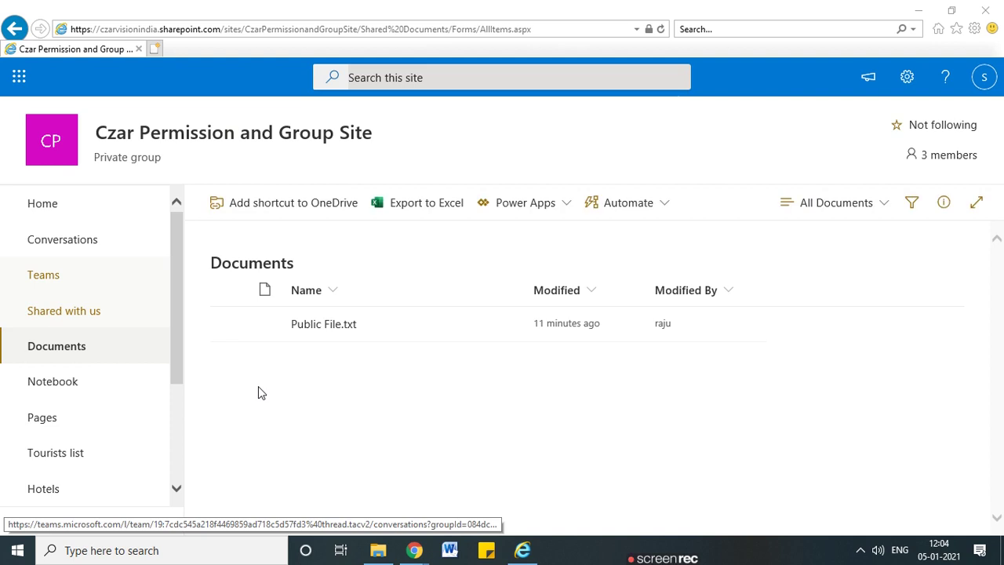
mouse_move(379, 314)
left_mouse_down()
mouse_move(310, 305)
mouse_move(268, 333)
mouse_move(333, 345)
mouse_move(390, 329)
left_mouse_up()
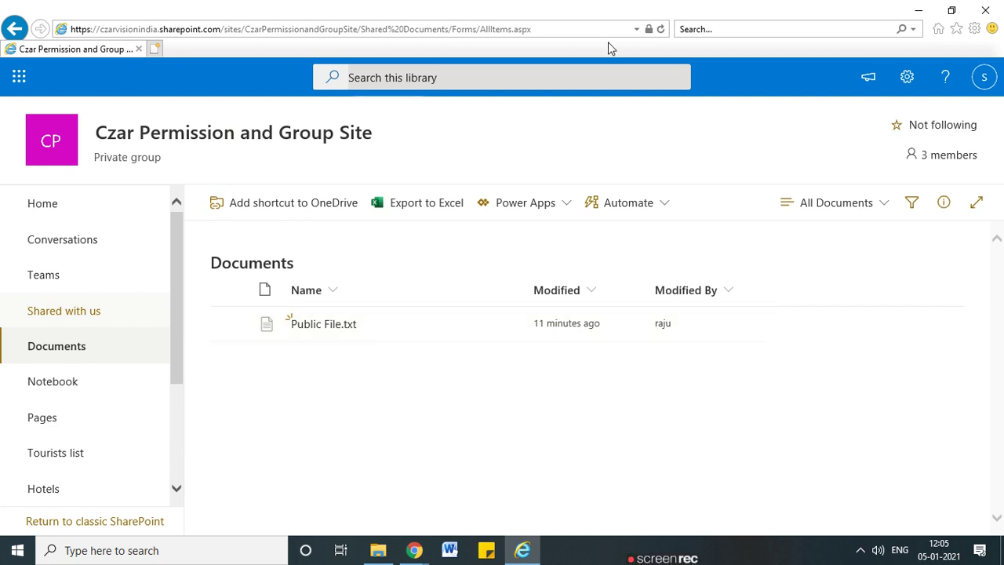
Step: Copy the Documents library's address and open it in a new Chrome tab
left_click(557, 29)
key("ctrl+c")
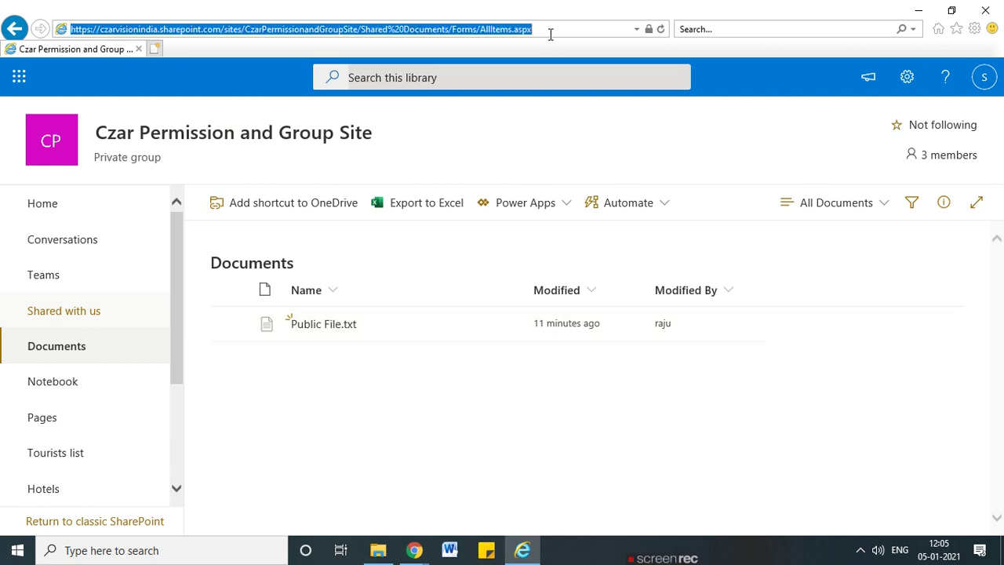
left_click(918, 11)
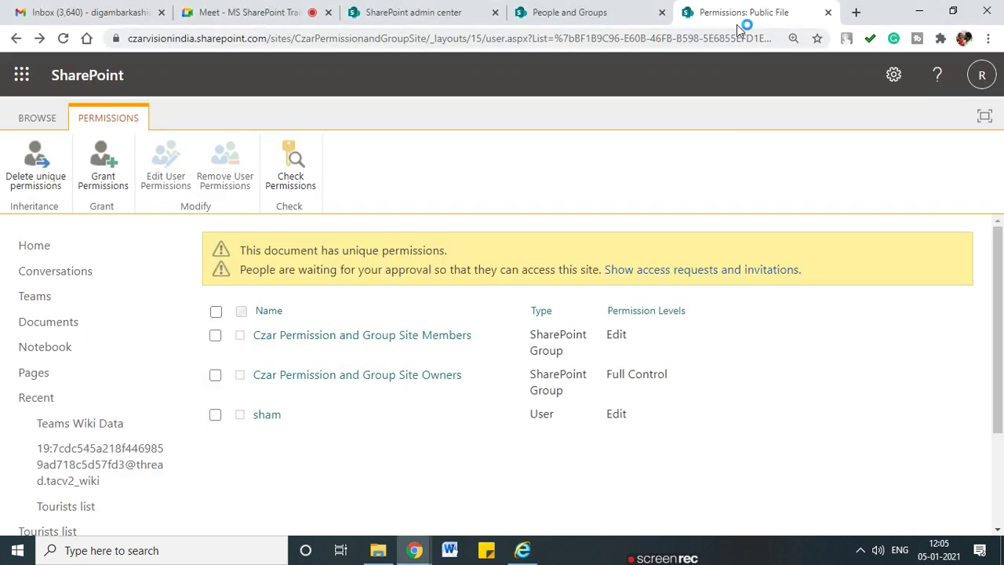
left_click(856, 13)
key("ctrl+v")
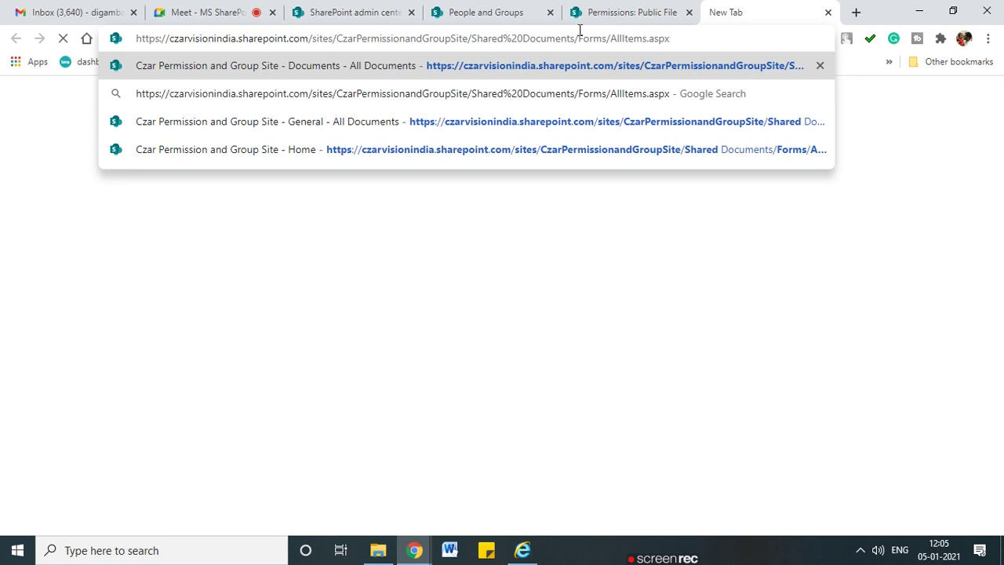
key("Return")
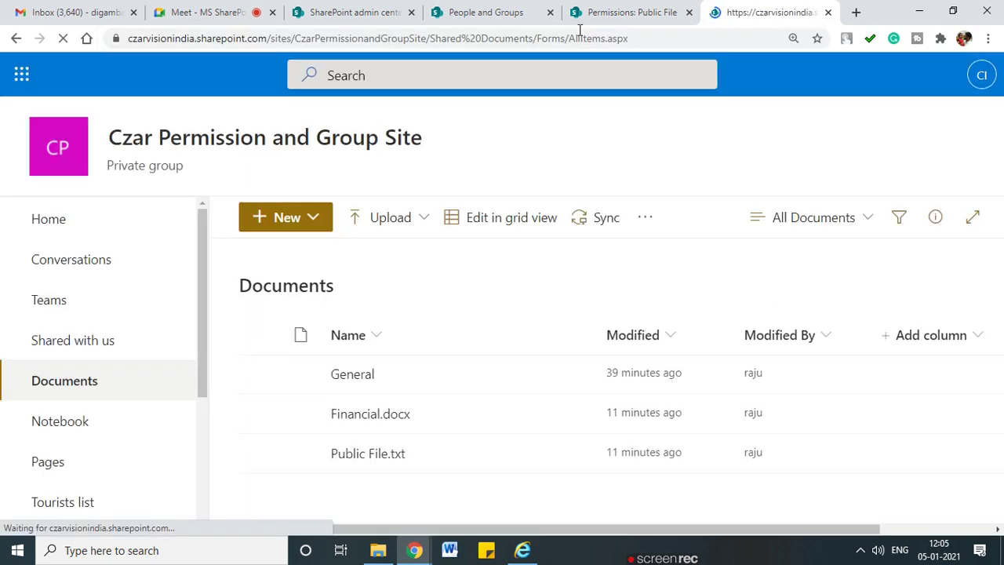
Step: Draw tick marks beside General, Financial.docx and Public File.txt in the Documents library
left_click_drag(253, 363, 309, 372)
left_click_drag(254, 402, 327, 406)
left_click_drag(253, 444, 308, 453)
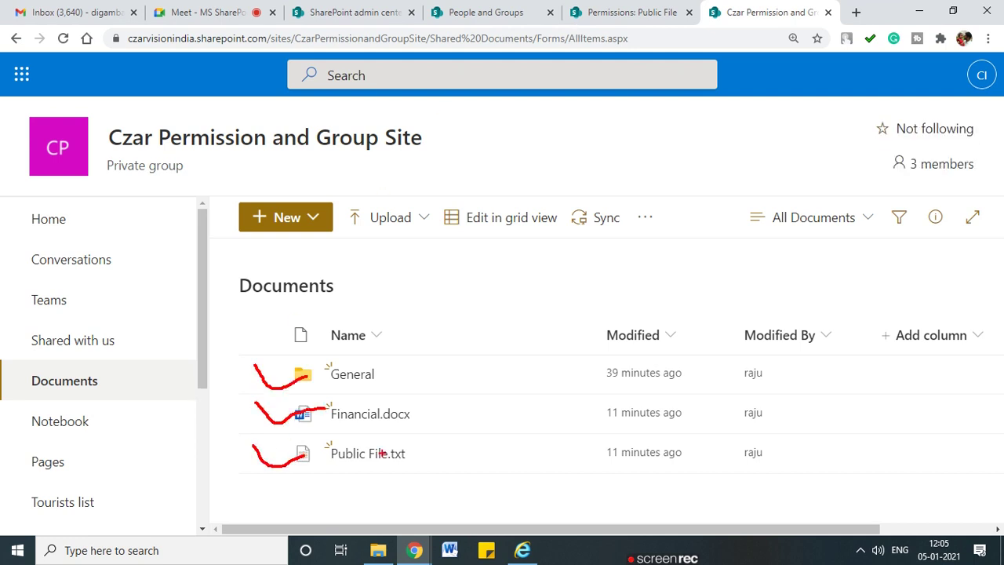
Step: Switch to Internet Explorer, circle Public File.txt in the Documents library, and clear the marks
left_click(536, 555)
left_click_drag(200, 322, 284, 335)
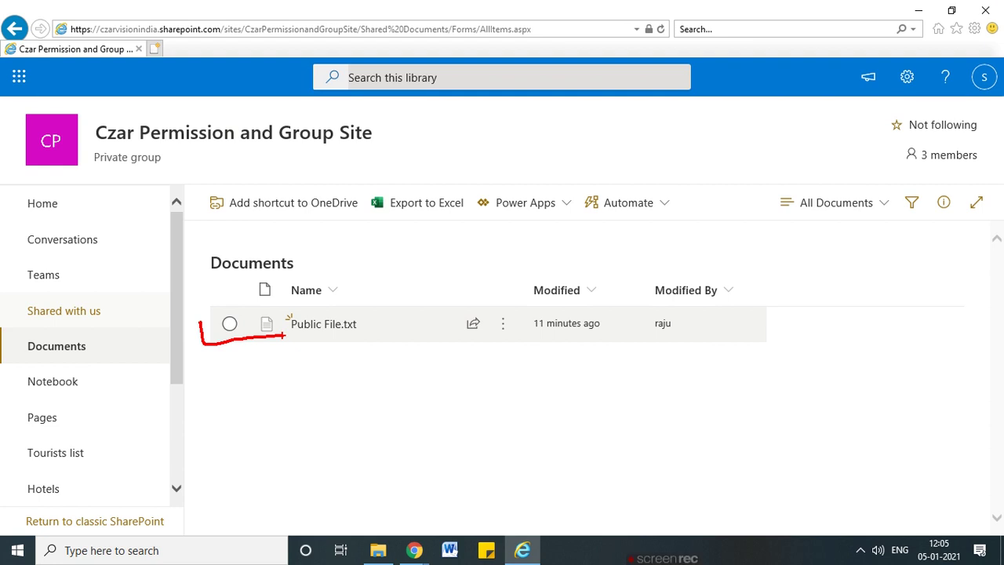
mouse_move(425, 300)
left_mouse_down()
mouse_move(319, 298)
mouse_move(200, 337)
mouse_move(392, 347)
mouse_move(405, 301)
left_mouse_up()
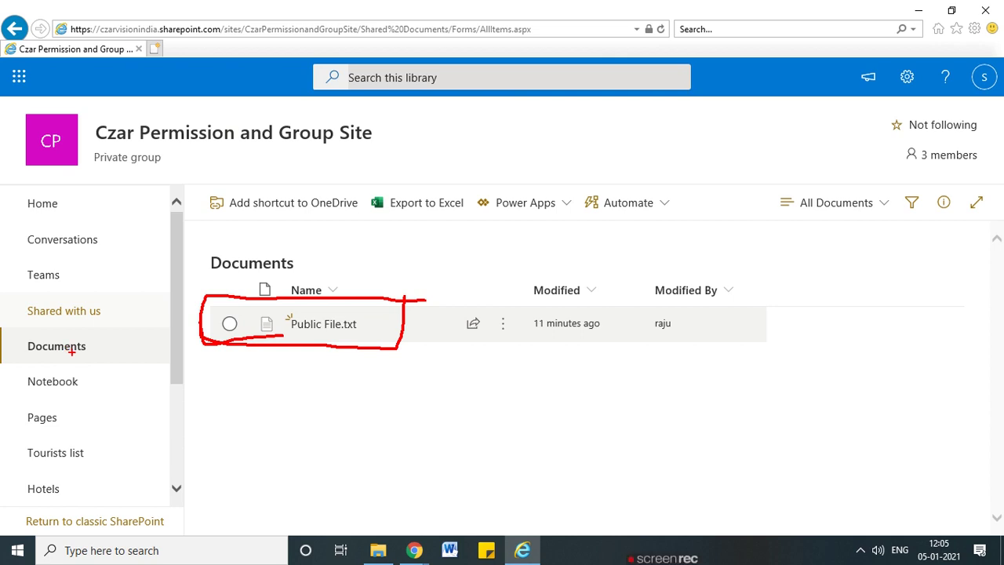
key("Escape")
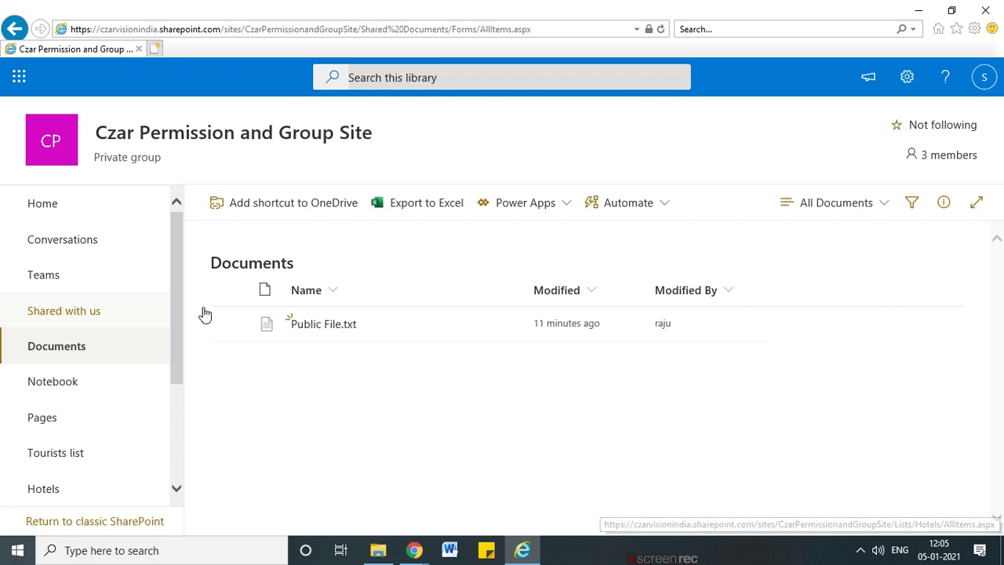
Step: Minimize the Internet Explorer and Chrome windows and open the Untitled image from the desktop
left_click(916, 9)
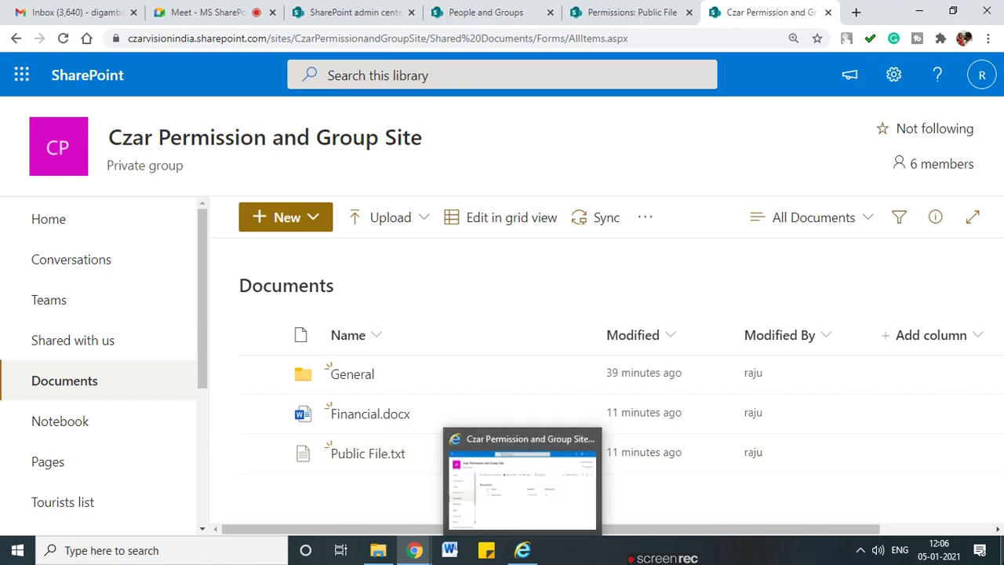
left_click(414, 550)
double_click(279, 217)
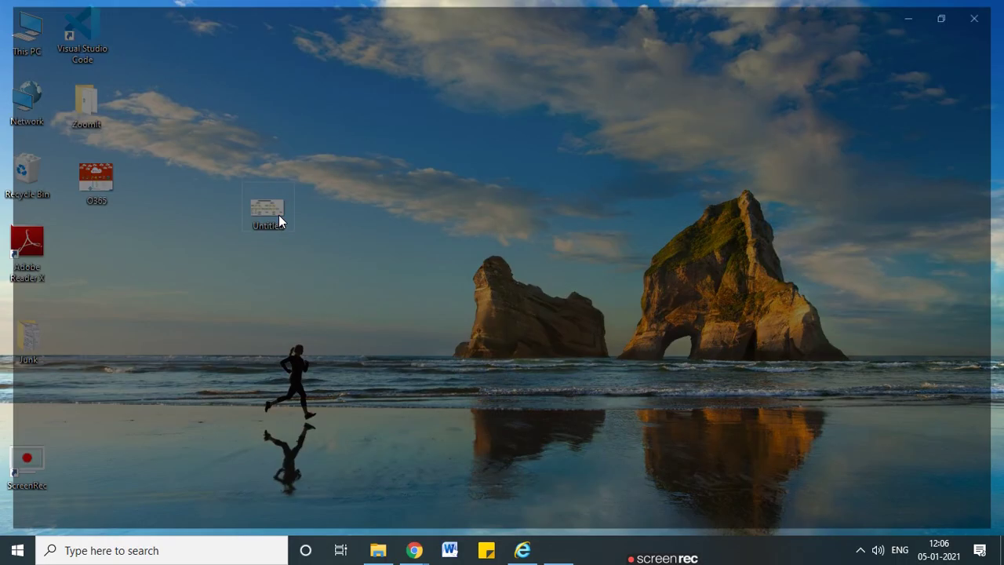